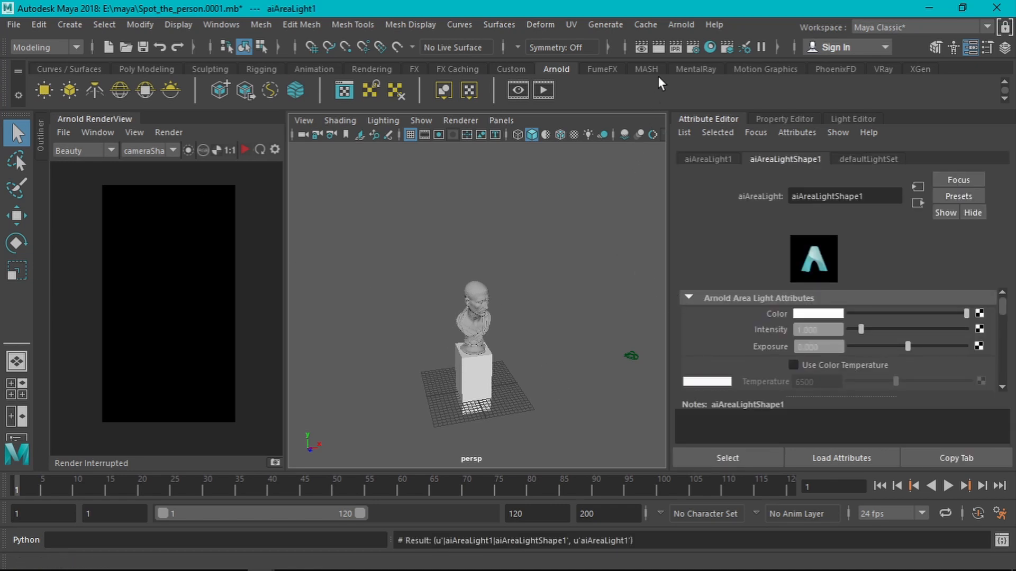
# - Disconnect the atmosphere volume from the Arnold environment render settings and close the settings window
pyautogui.click(690, 47)
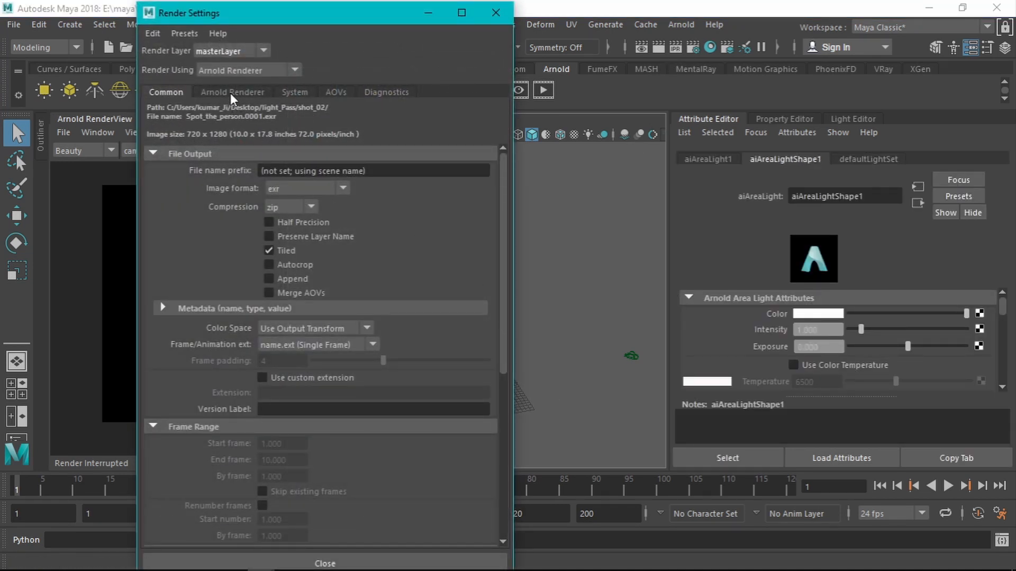
pyautogui.click(234, 92)
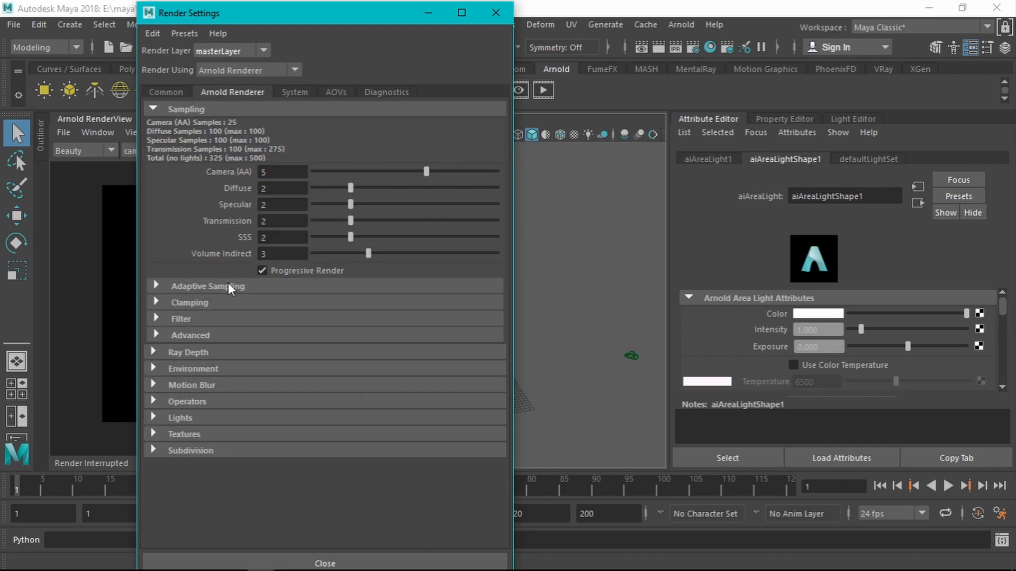
pyautogui.click(218, 369)
pyautogui.rightClick(245, 388)
pyautogui.click(311, 422)
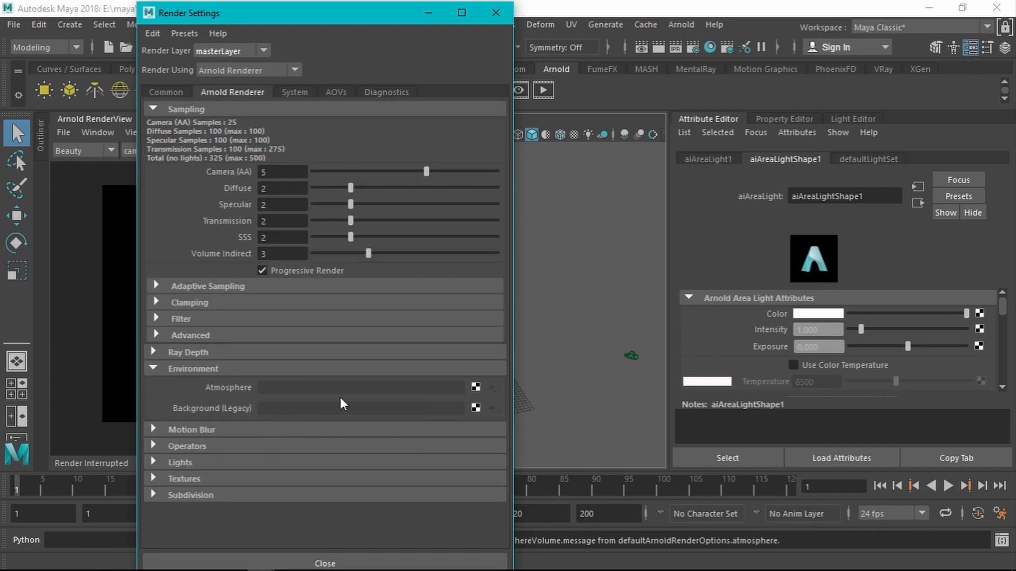
pyautogui.click(496, 12)
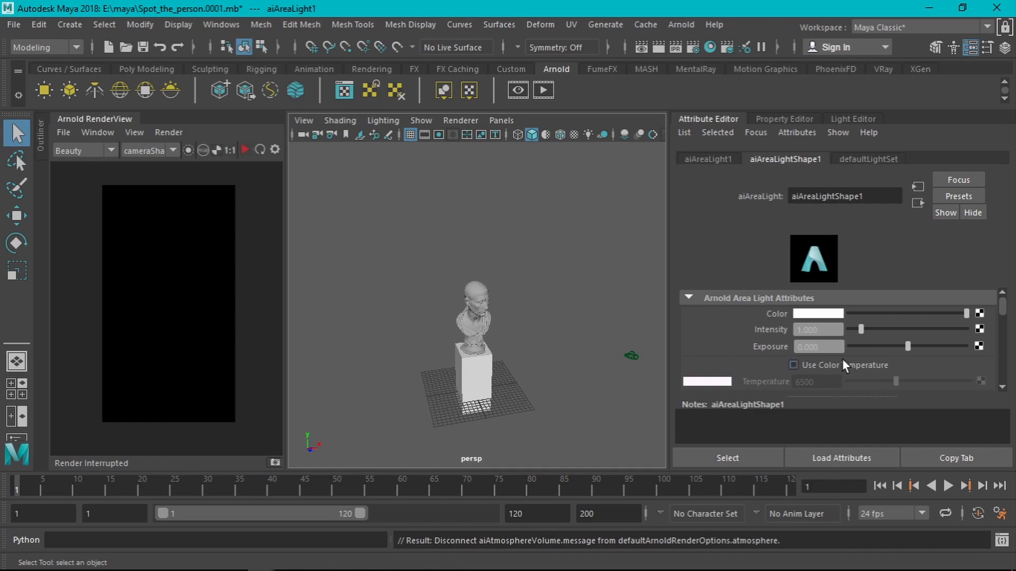
# - Set the area light's samples to 3 and its exposure to 8
pyautogui.keyDown('alt'); pyautogui.moveTo(541, 373); pyautogui.dragTo(523, 343); pyautogui.keyUp('alt')
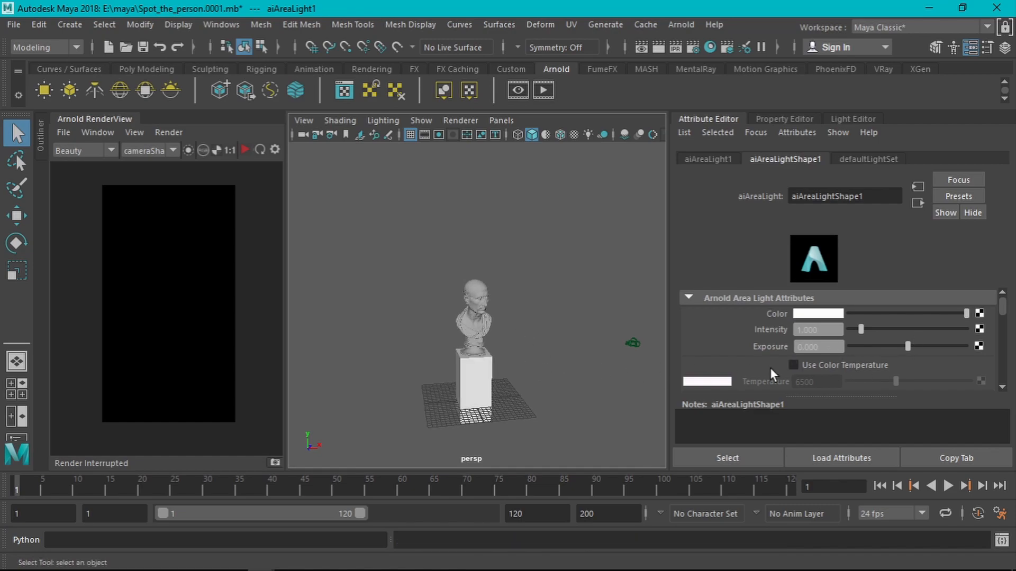
pyautogui.click(861, 119)
pyautogui.click(627, 119)
pyautogui.click(782, 121)
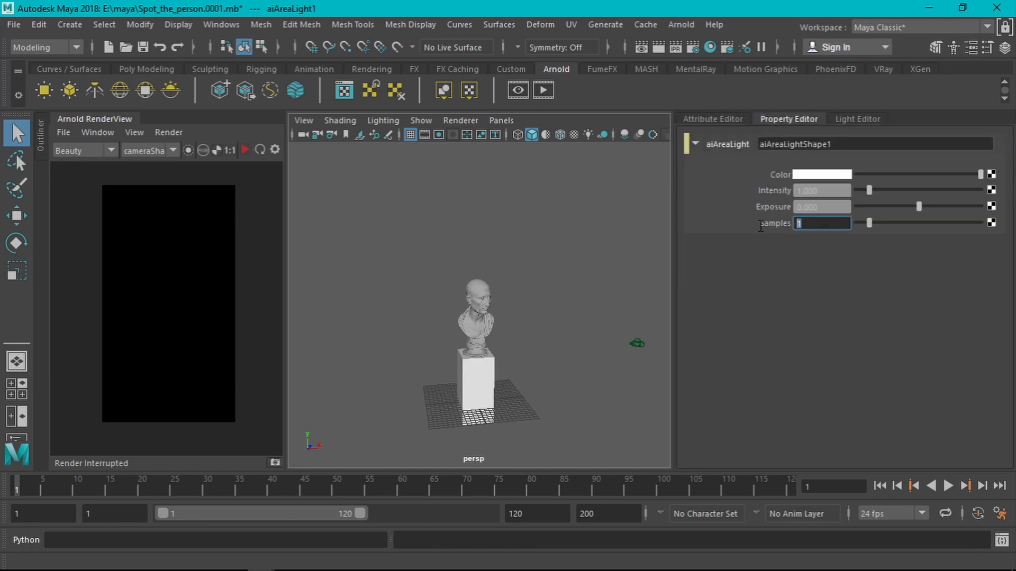
pyautogui.write('3')
pyautogui.press('Tab')
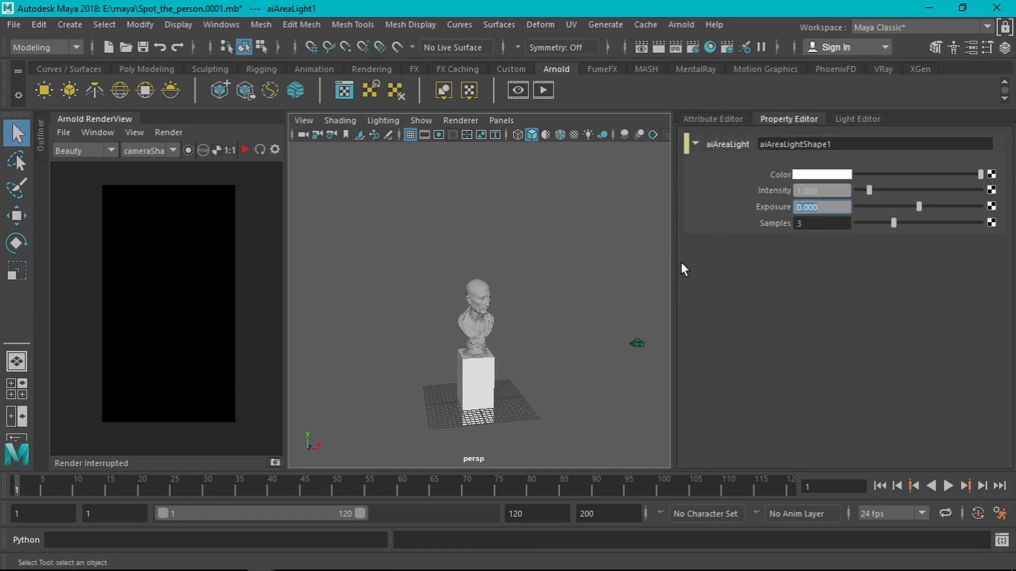
pyautogui.write('8')
pyautogui.press('Tab')
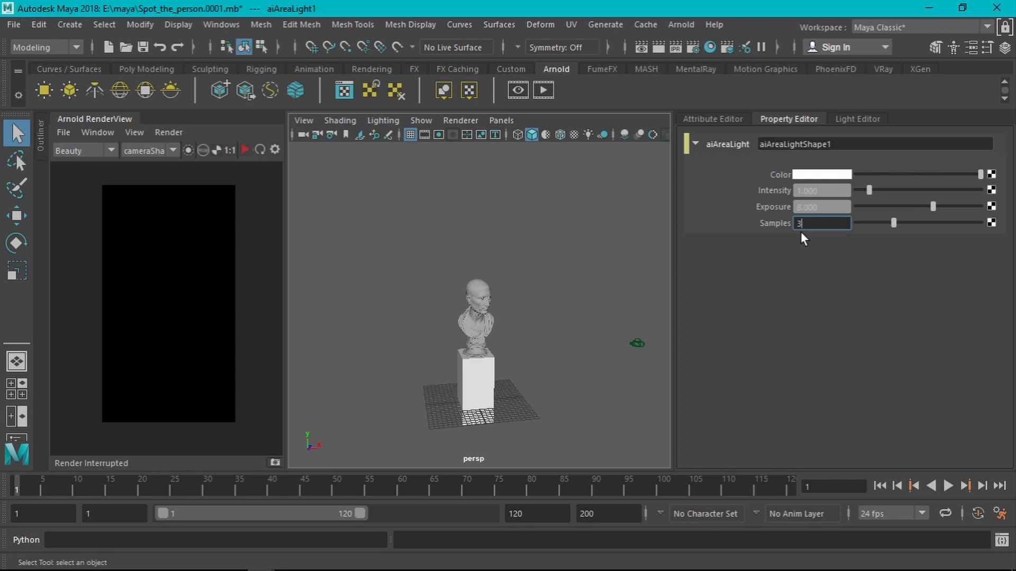
# - Look through the area light in a separate view and frame the whole bust and pedestal to aim the light
pyautogui.click(847, 116)
pyautogui.scroll(5, 431, 330)
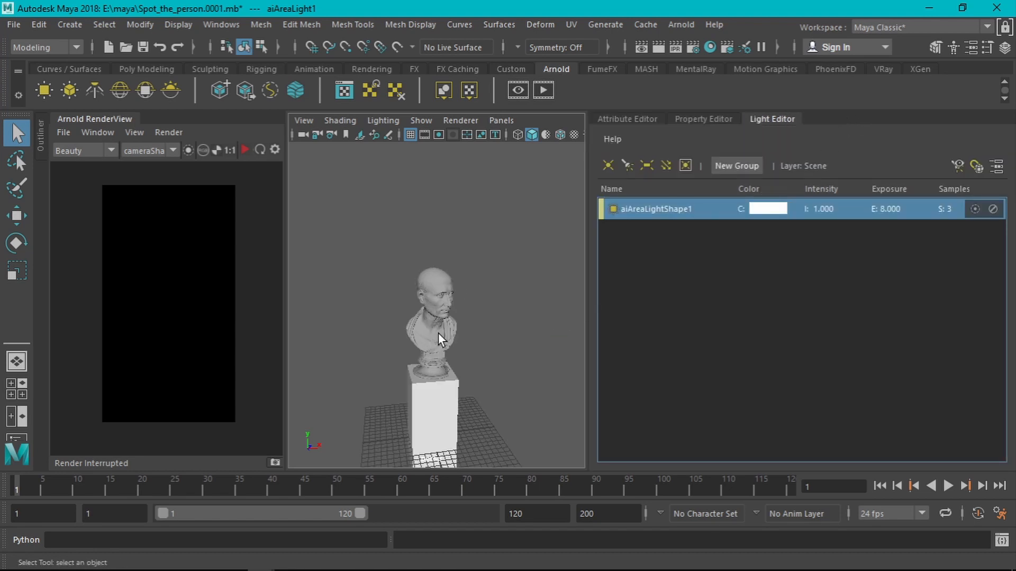
pyautogui.scroll(-5, 450, 334)
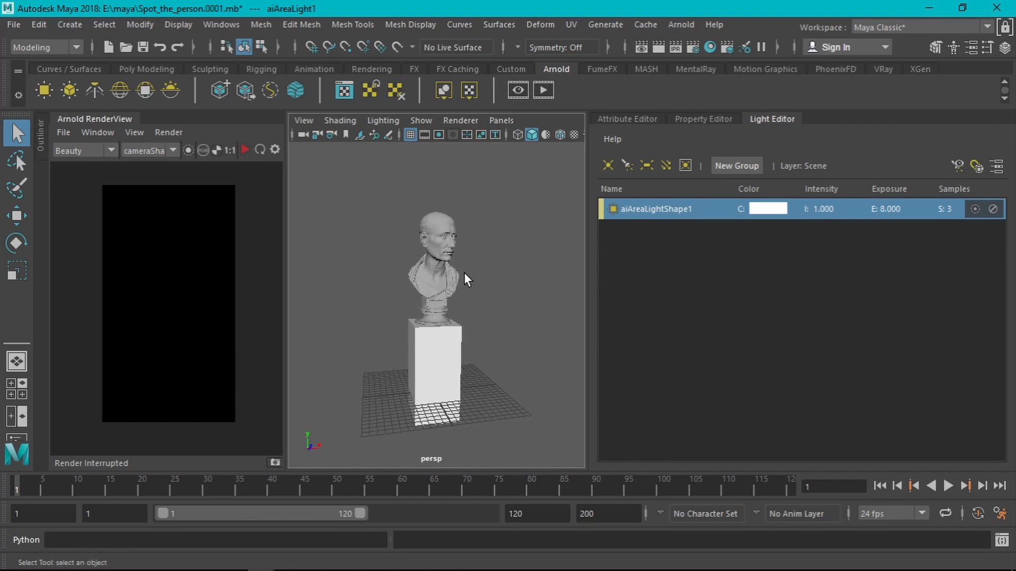
pyautogui.click(957, 167)
pyautogui.scroll(-10, 313, 279)
pyautogui.keyDown('alt'); pyautogui.moveTo(314, 278); pyautogui.dragTo(339, 279); pyautogui.keyUp('alt')
pyautogui.keyDown('alt'); pyautogui.moveTo(340, 278); pyautogui.dragTo(329, 312, button='middle'); pyautogui.keyUp('alt')
pyautogui.scroll(-5, 326, 299)
pyautogui.moveTo(306, 137); pyautogui.dragTo(510, 152)
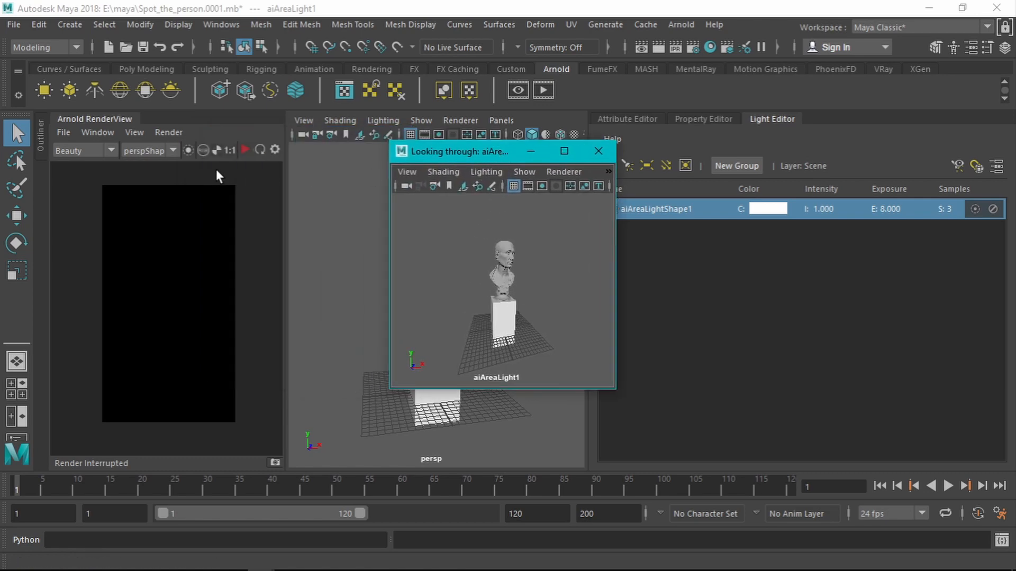
# - Start the Arnold render and orbit the area light around to the side of the bust, inspecting the face shading
pyautogui.click(243, 151)
pyautogui.keyDown('alt'); pyautogui.moveTo(577, 333); pyautogui.dragTo(503, 308); pyautogui.keyUp('alt')
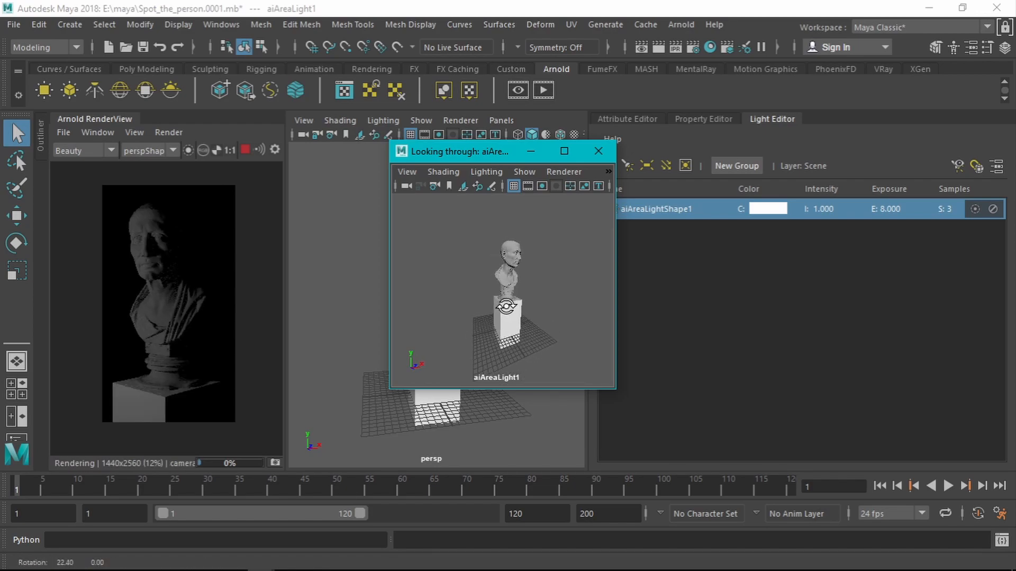
pyautogui.scroll(5, 130, 244)
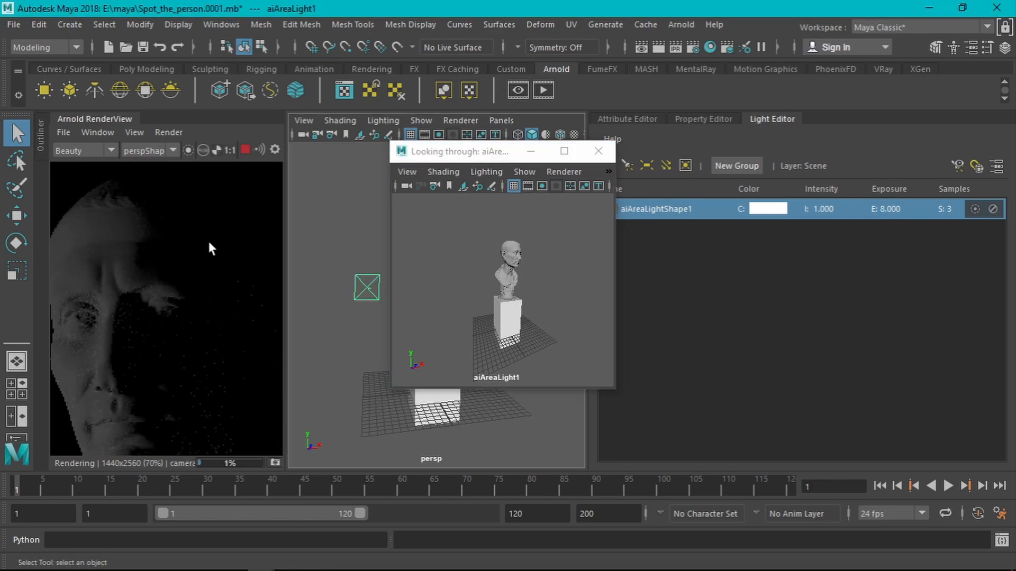
pyautogui.scroll(-2, 240, 238)
pyautogui.scroll(-4, 159, 318)
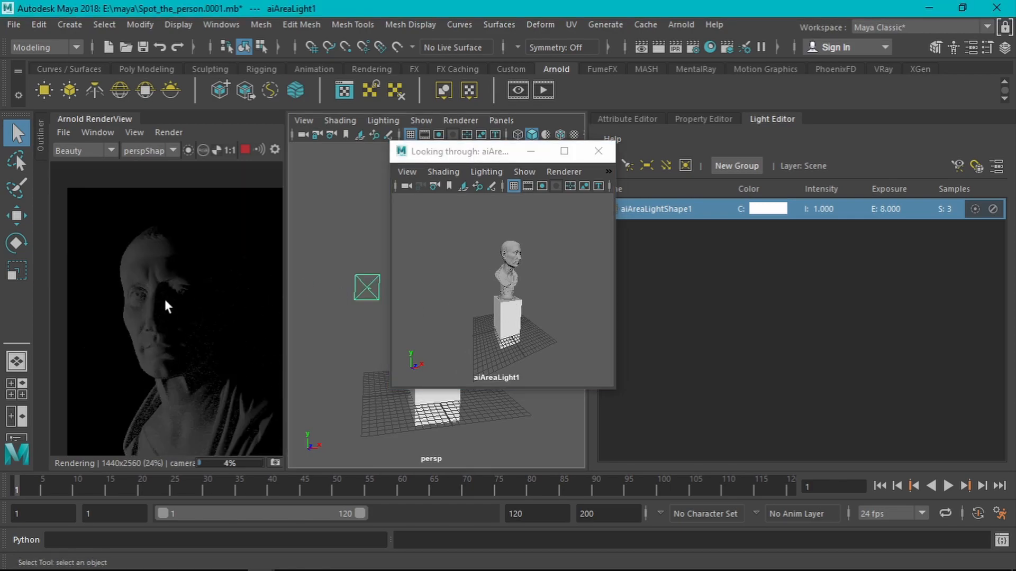
# - Try a low area light position near the floor and inspect the bust's shading in the render
pyautogui.keyDown('alt'); pyautogui.moveTo(504, 307); pyautogui.dragTo(504, 259); pyautogui.keyUp('alt')
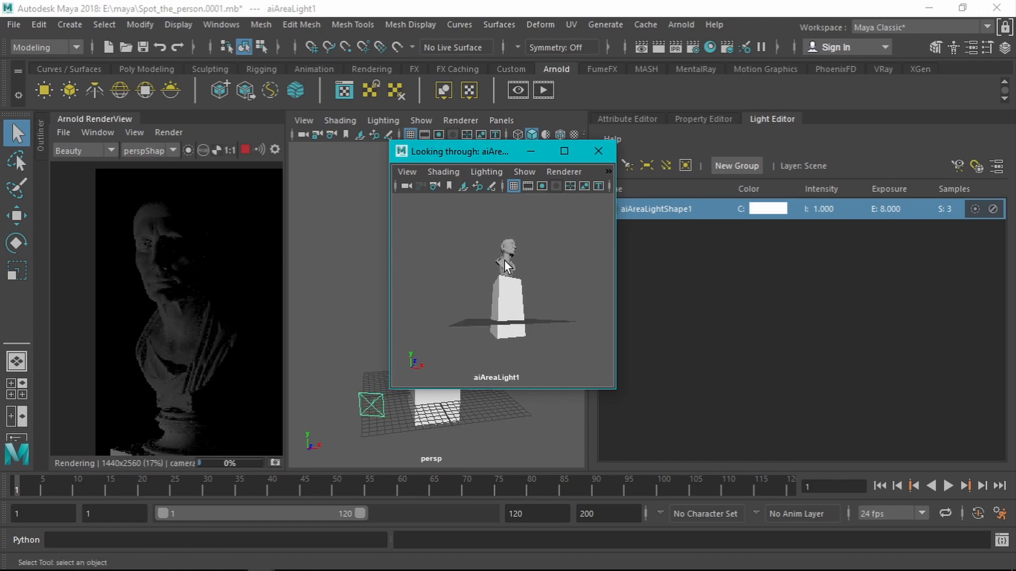
pyautogui.click(191, 271)
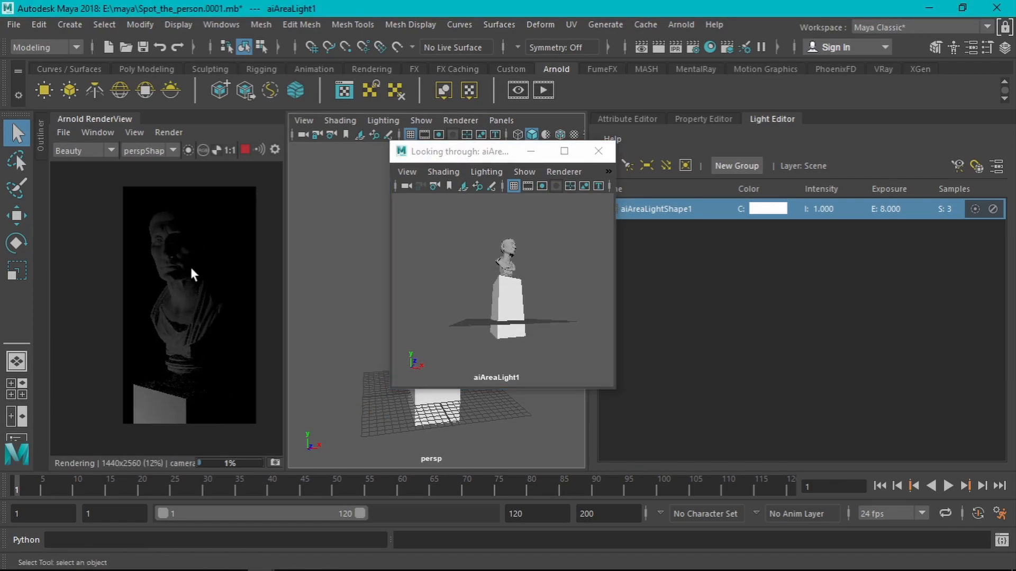
pyautogui.scroll(2, 186, 262)
pyautogui.keyDown('alt'); pyautogui.moveTo(192, 280); pyautogui.dragTo(189, 298, button='middle'); pyautogui.keyUp('alt')
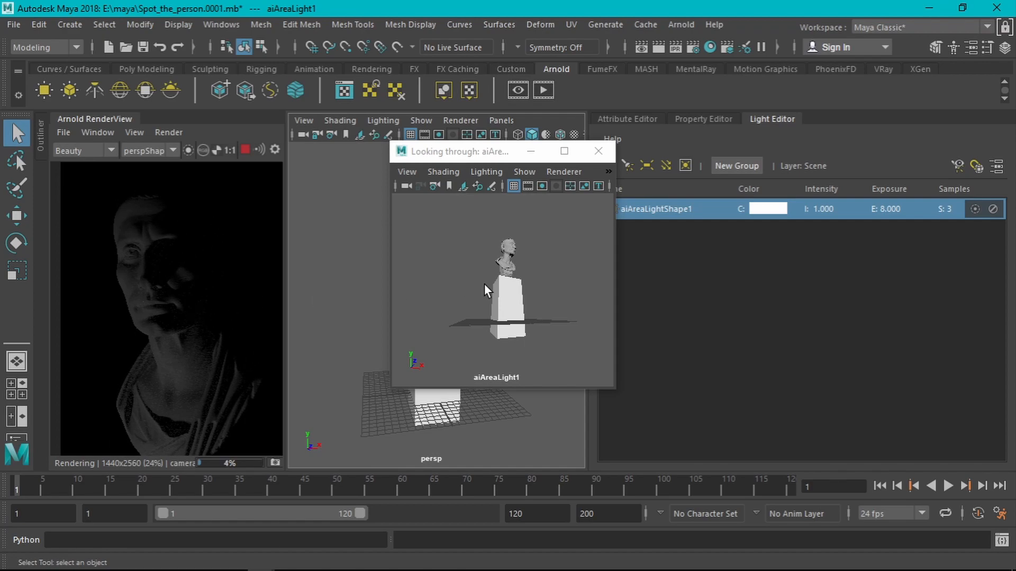
# - Raise the area light back up beside the bust, check the full render and close the look-through view
pyautogui.keyDown('alt'); pyautogui.moveTo(545, 288); pyautogui.dragTo(524, 313); pyautogui.keyUp('alt')
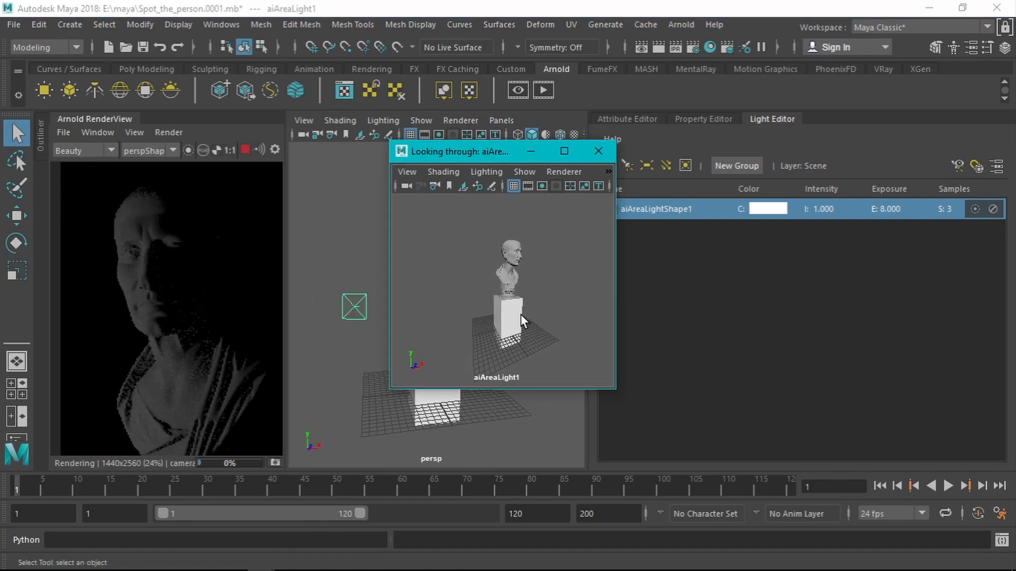
pyautogui.scroll(-2, 163, 278)
pyautogui.keyDown('alt'); pyautogui.moveTo(163, 278); pyautogui.dragTo(158, 256, button='middle'); pyautogui.keyUp('alt')
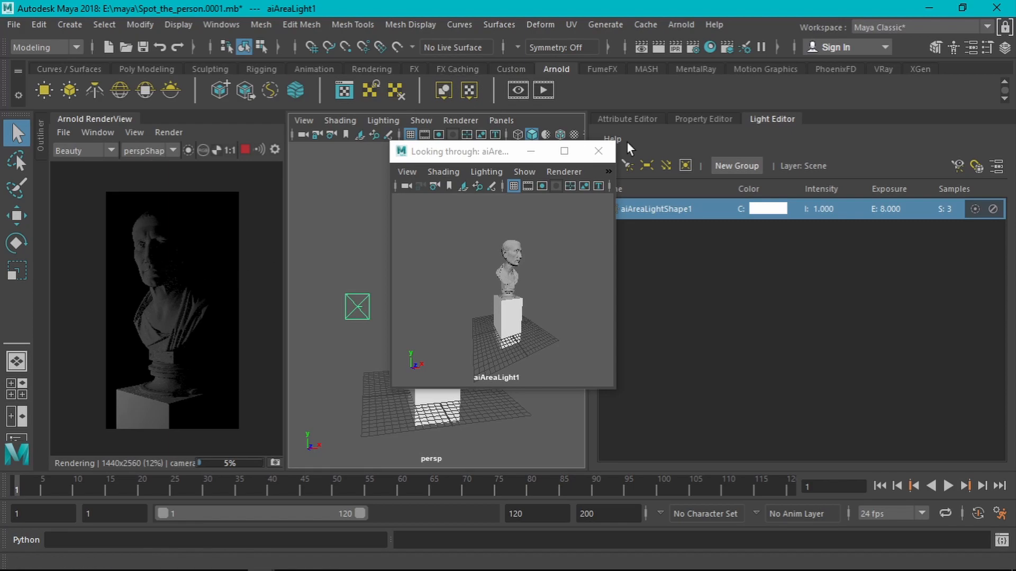
pyautogui.click(599, 151)
# - Reduce the area light's spread to 0.319 in its full attributes
pyautogui.click(680, 118)
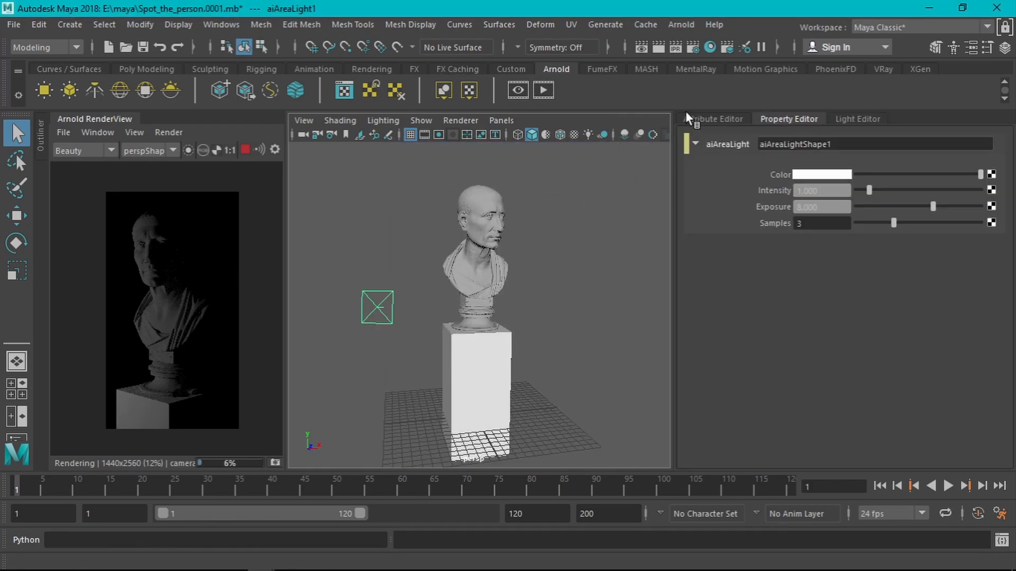
pyautogui.click(698, 118)
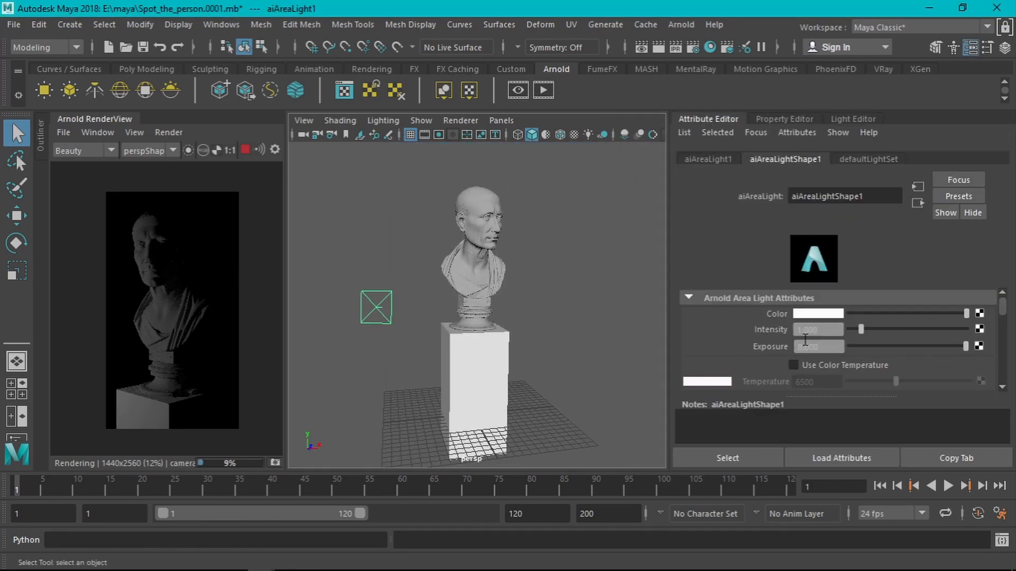
pyautogui.scroll(-4, 825, 339)
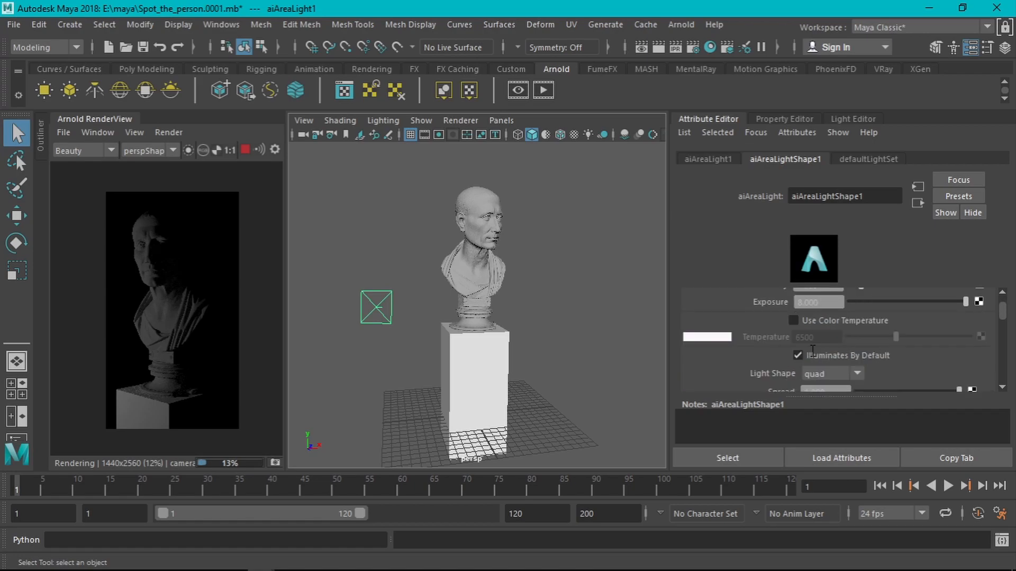
pyautogui.moveTo(916, 351); pyautogui.dragTo(889, 361)
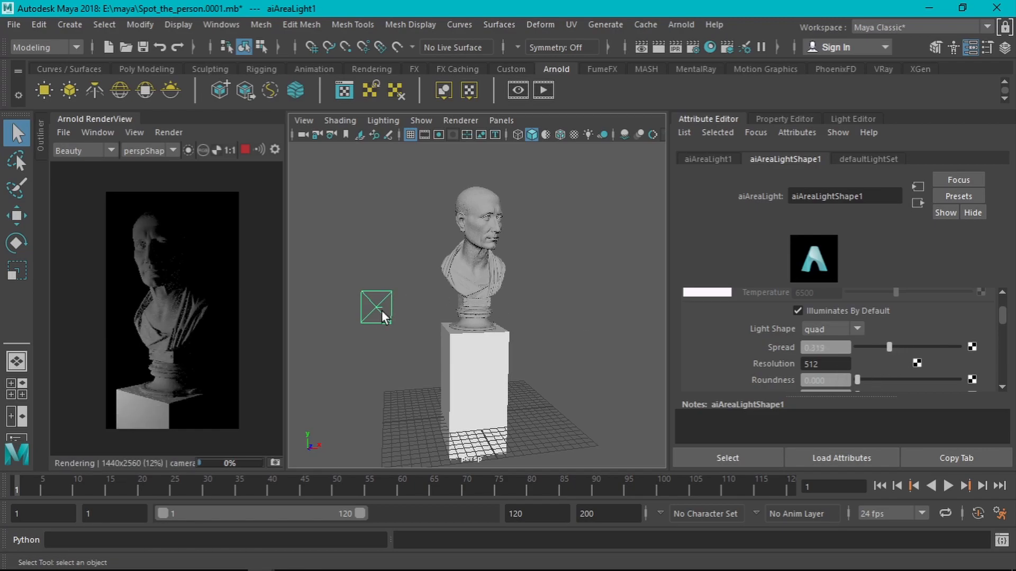
# - Scale the area light up uniformly until it is roughly as tall as the bust
pyautogui.press('e')
pyautogui.press('r')
pyautogui.moveTo(420, 301); pyautogui.dragTo(543, 307)
pyautogui.moveTo(379, 326); pyautogui.dragTo(529, 272)
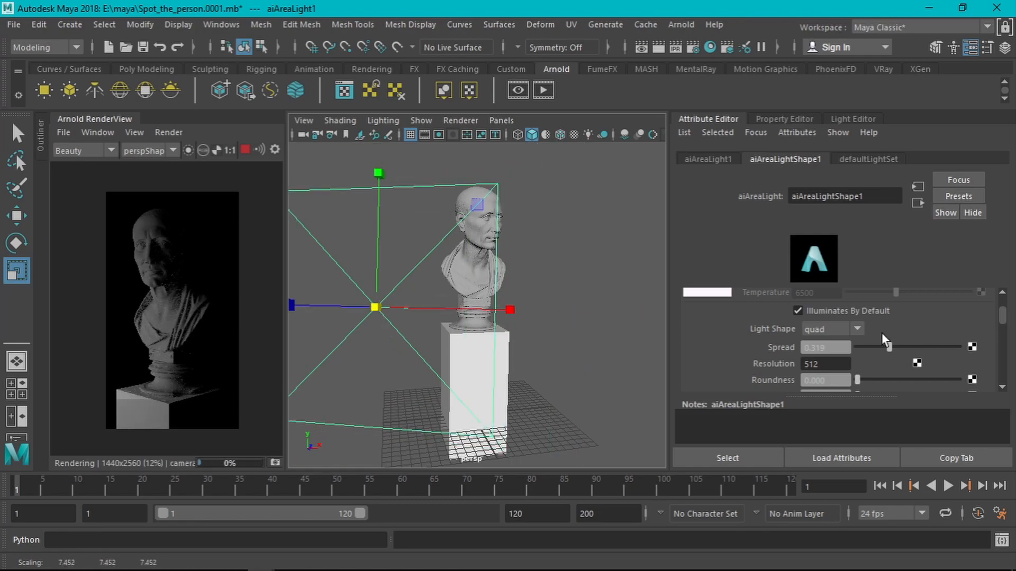
pyautogui.moveTo(377, 308); pyautogui.dragTo(295, 338)
# - Set the area light's spread to 0.741 and its roundness to 1
pyautogui.moveTo(889, 347); pyautogui.dragTo(982, 343)
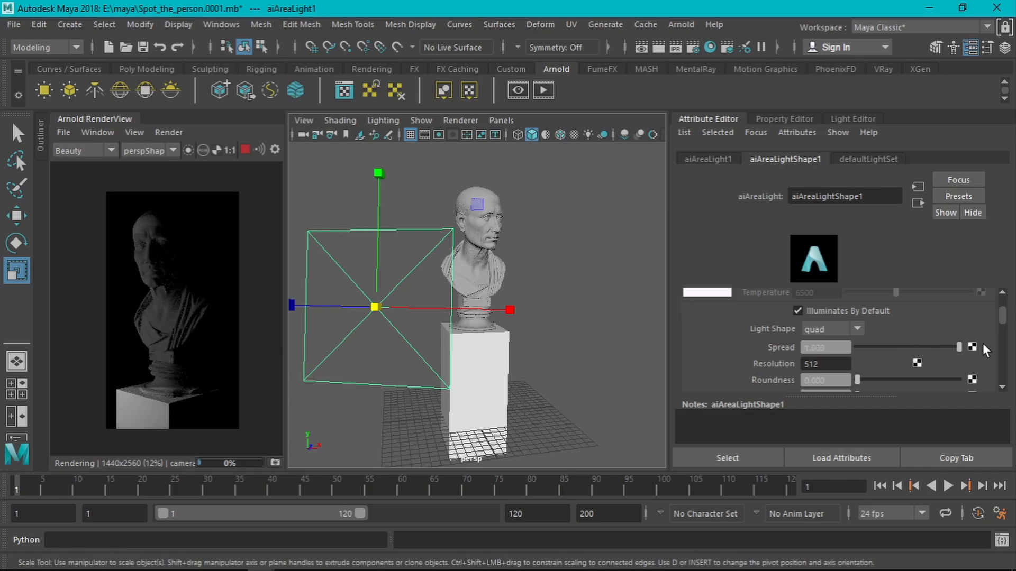
pyautogui.moveTo(910, 344); pyautogui.dragTo(929, 342)
pyautogui.moveTo(906, 378); pyautogui.dragTo(989, 380)
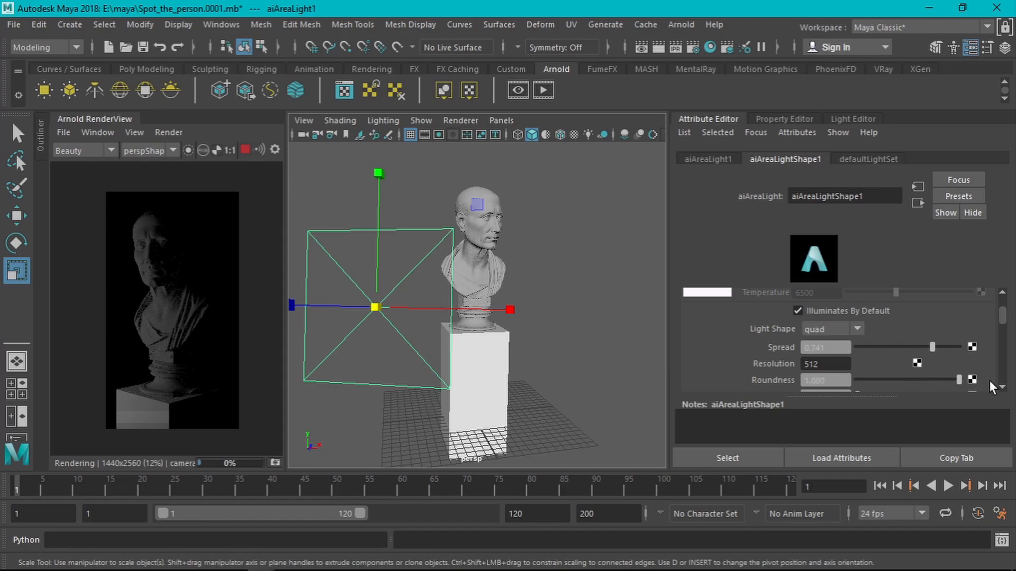
pyautogui.scroll(-2, 913, 372)
pyautogui.click(919, 352)
pyautogui.scroll(3, 785, 370)
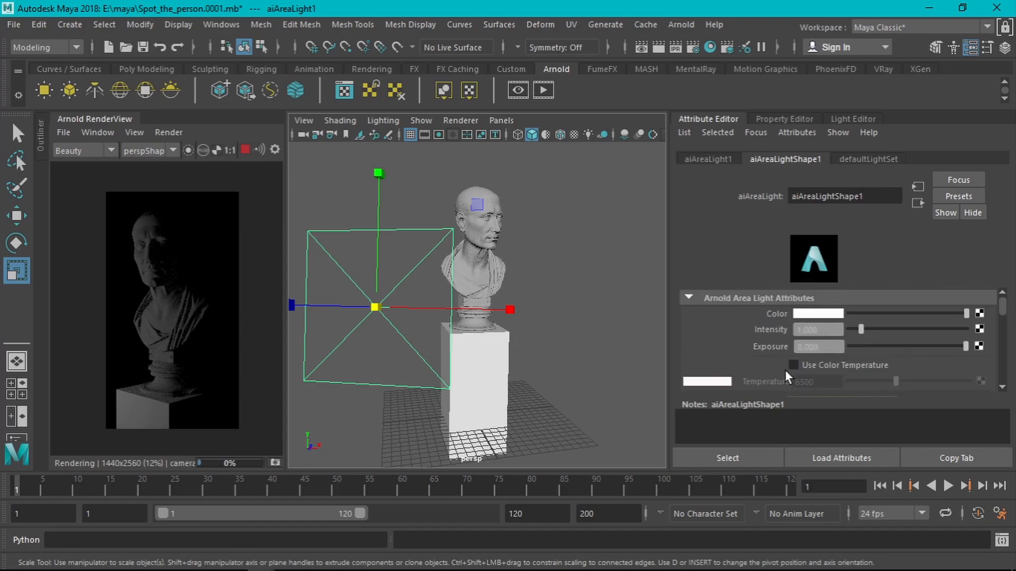
# - Inspect the face in the render and adjust the area light's uniform scale to about 4.91
pyautogui.scroll(8, 172, 254)
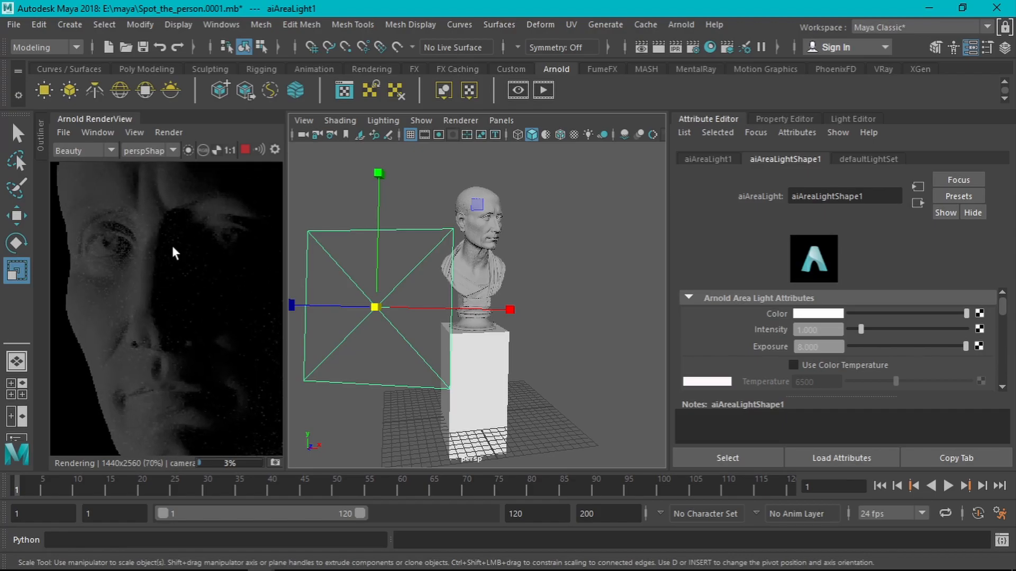
pyautogui.scroll(-8, 158, 270)
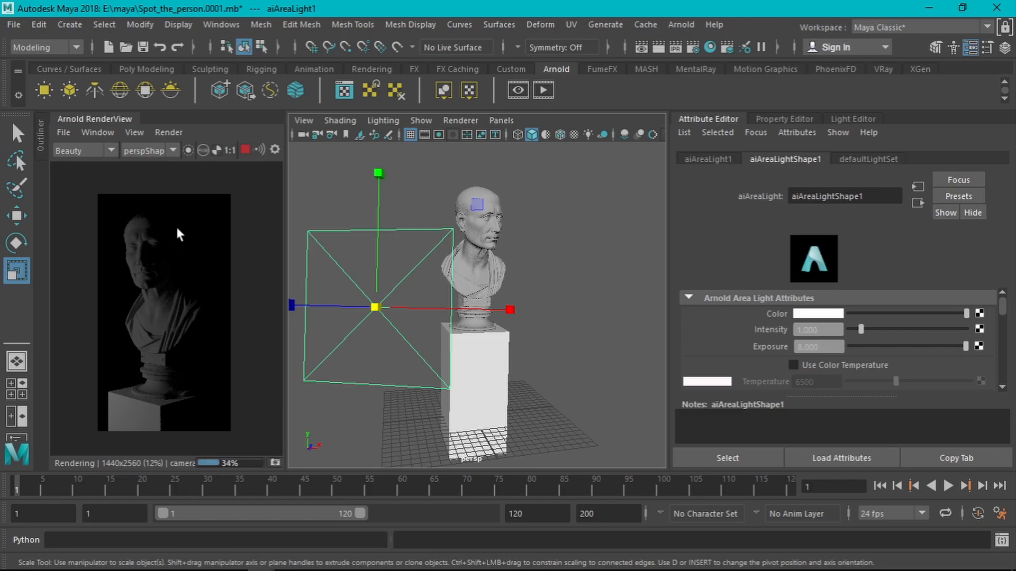
pyautogui.moveTo(374, 309); pyautogui.dragTo(325, 322)
pyautogui.scroll(1, 157, 321)
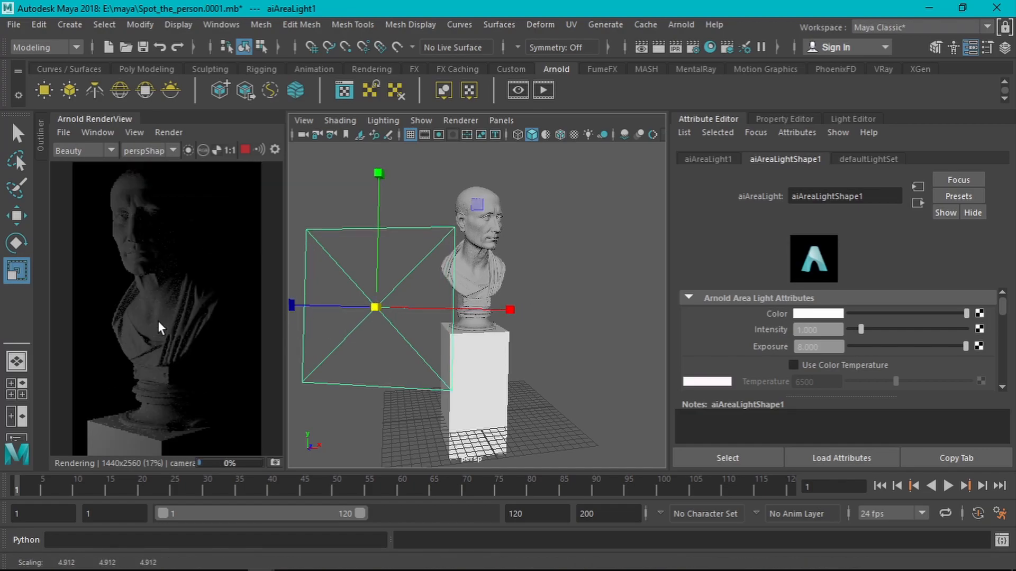
pyautogui.scroll(-2, 157, 320)
pyautogui.scroll(1, 158, 321)
pyautogui.moveTo(158, 321)
pyautogui.mouseDown(button='middle')
pyautogui.moveTo(146, 320)
pyautogui.moveTo(176, 316)
pyautogui.mouseUp(button='middle')
# - Reselect the area light and raise its volume samples to 3
pyautogui.keyDown('alt'); pyautogui.moveTo(554, 312); pyautogui.dragTo(485, 347); pyautogui.keyUp('alt')
pyautogui.click(548, 344)
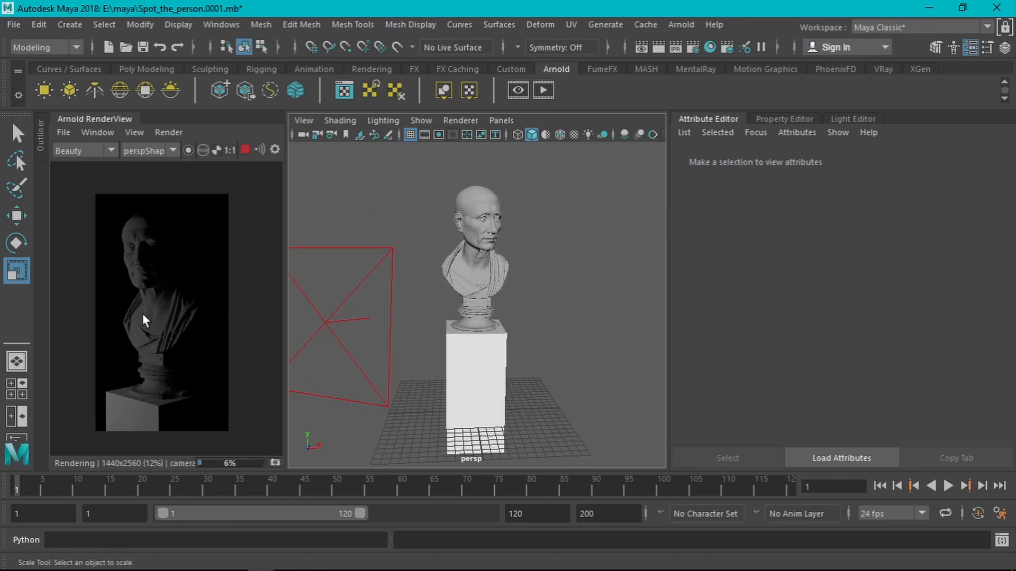
pyautogui.scroll(2, 143, 242)
pyautogui.click(386, 252)
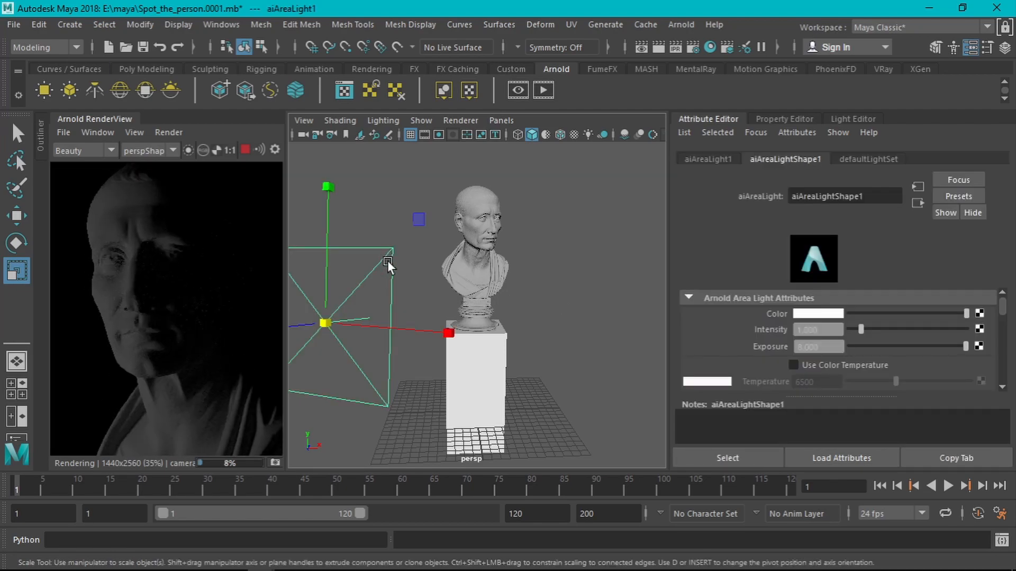
pyautogui.scroll(-2, 799, 348)
pyautogui.scroll(1, 810, 349)
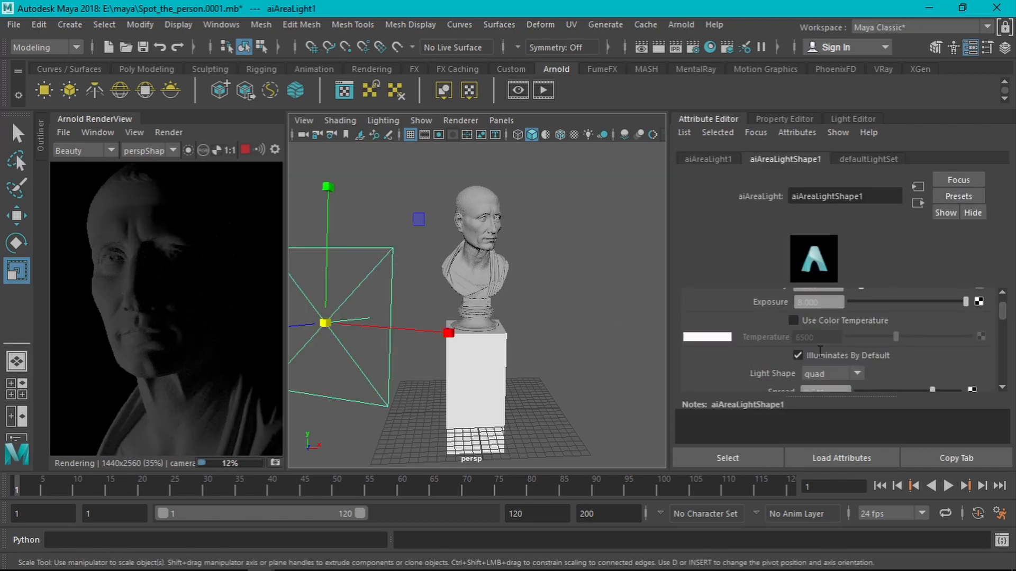
pyautogui.scroll(-2, 820, 351)
pyautogui.scroll(-2, 820, 352)
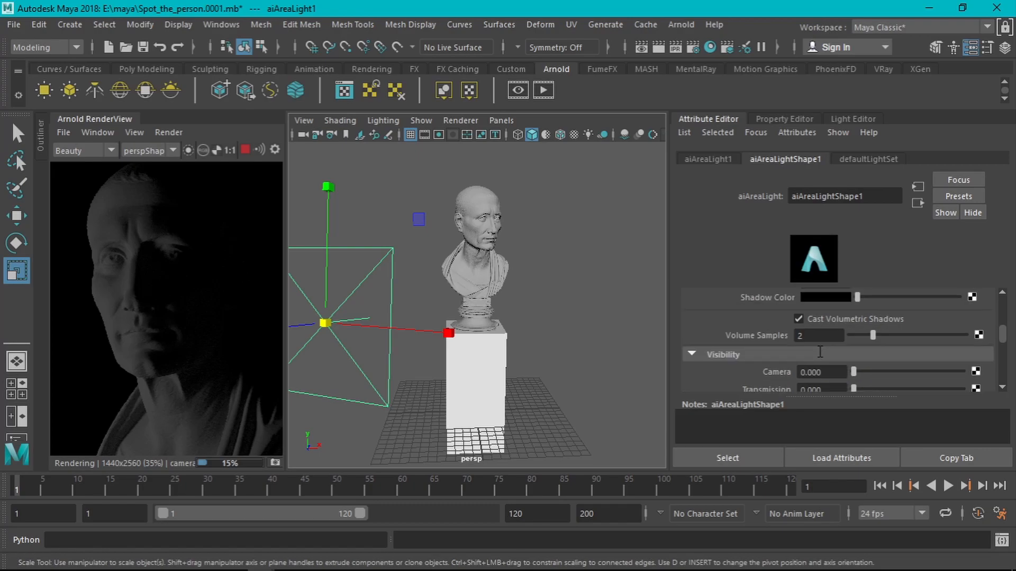
pyautogui.moveTo(878, 335); pyautogui.dragTo(885, 332)
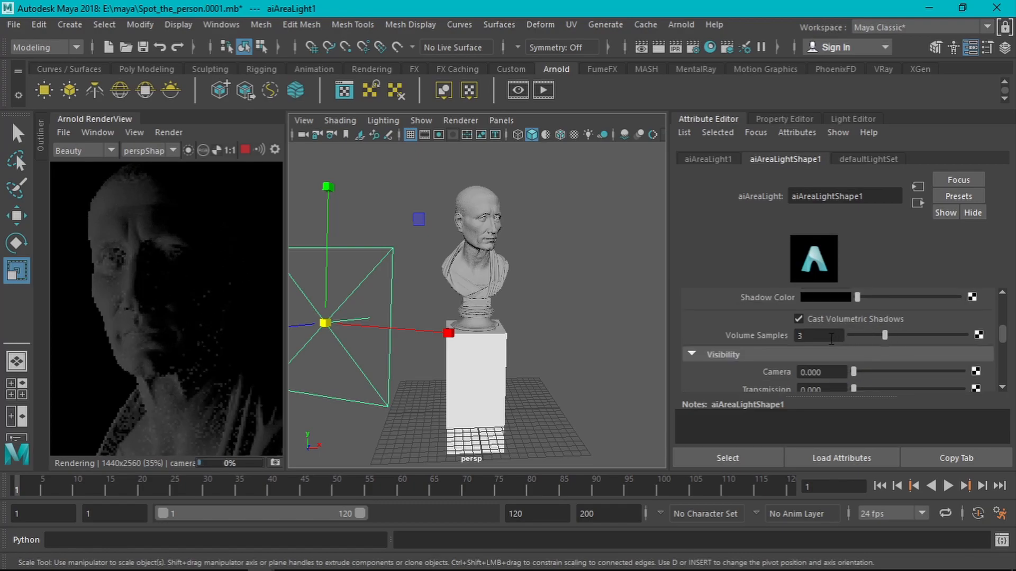
# - Create a second Arnold area light and open a view looking through it
pyautogui.scroll(2, 843, 342)
pyautogui.scroll(-6, 843, 342)
pyautogui.scroll(3, 843, 342)
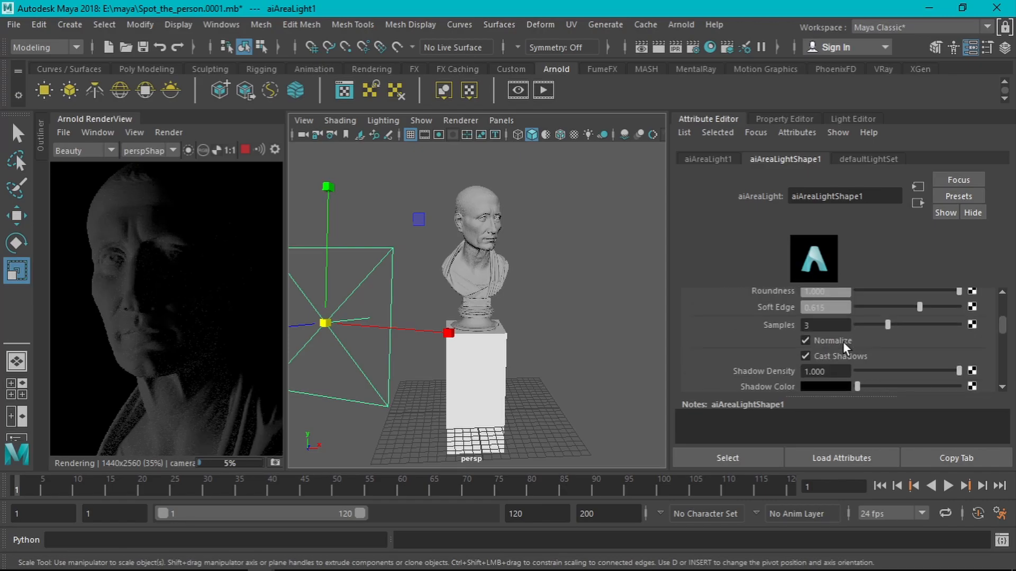
pyautogui.scroll(5, 845, 339)
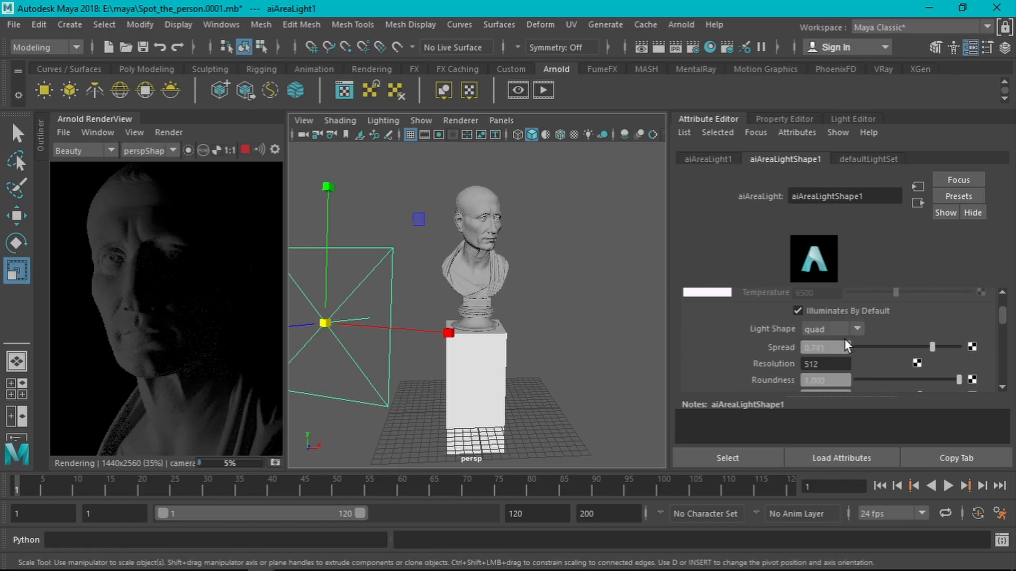
pyautogui.keyDown('alt'); pyautogui.moveTo(470, 306); pyautogui.dragTo(424, 316); pyautogui.keyUp('alt')
pyautogui.scroll(-6, 447, 310)
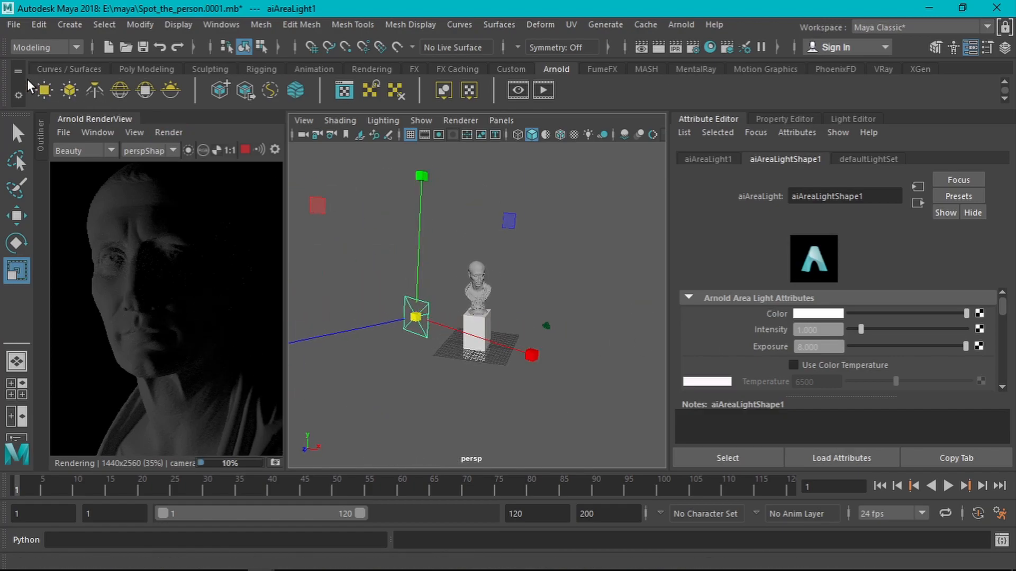
pyautogui.click(44, 90)
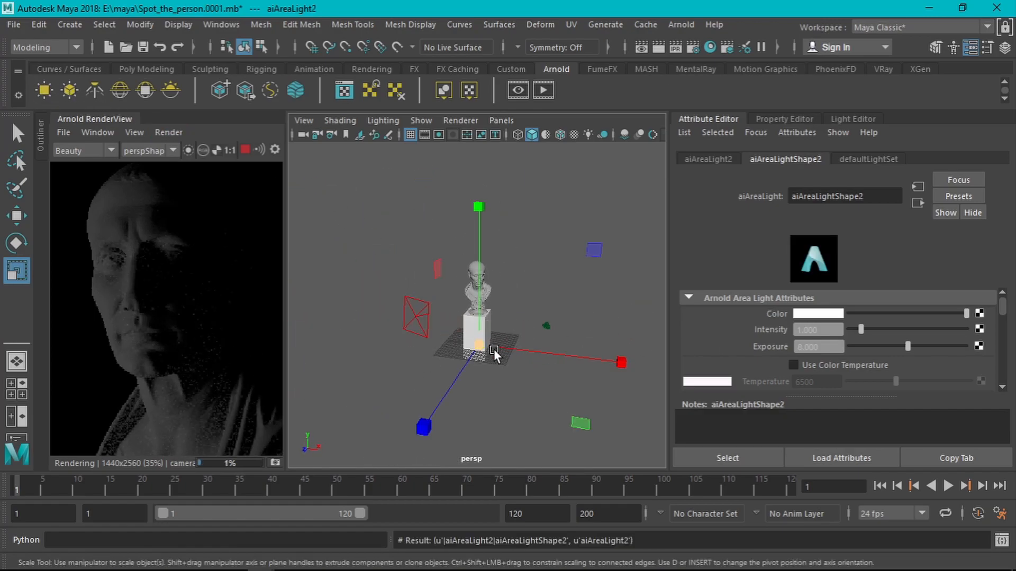
pyautogui.click(846, 118)
pyautogui.click(956, 166)
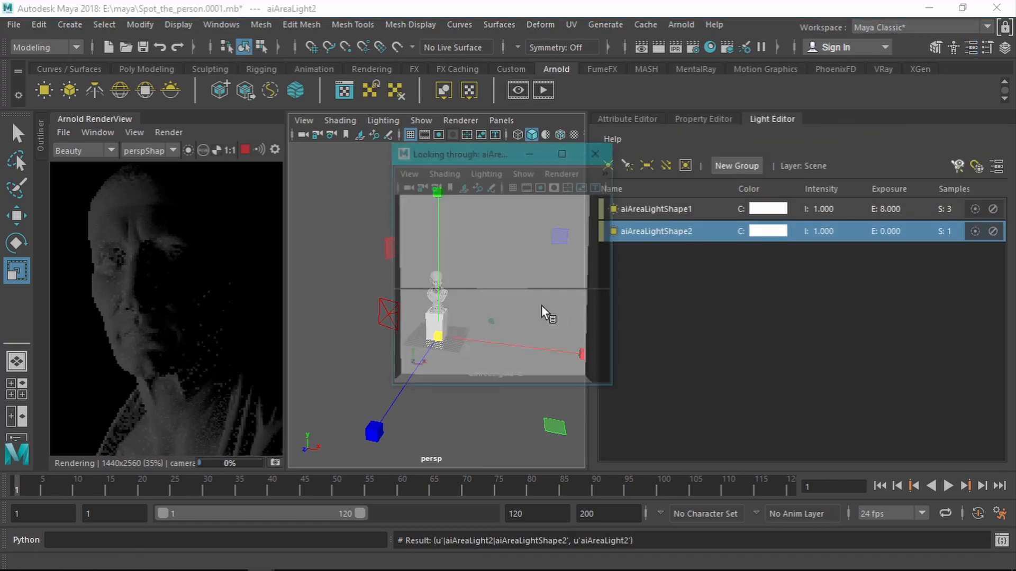
# - Pull the second area light back from the bust and orbit it to aim at the whole bust and pedestal
pyautogui.scroll(-6, 476, 299)
pyautogui.keyDown('alt'); pyautogui.moveTo(485, 294); pyautogui.dragTo(455, 301); pyautogui.keyUp('alt')
pyautogui.scroll(-5, 525, 299)
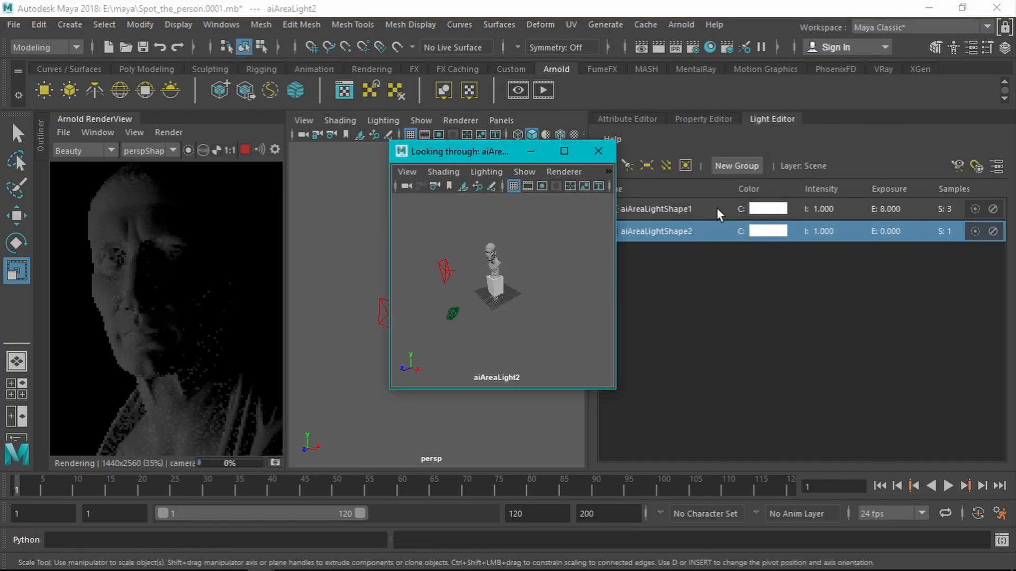
# - Set the second area light's samples to 3 and its exposure to 8
pyautogui.click(713, 117)
pyautogui.moveTo(827, 221); pyautogui.dragTo(687, 292)
pyautogui.write('3')
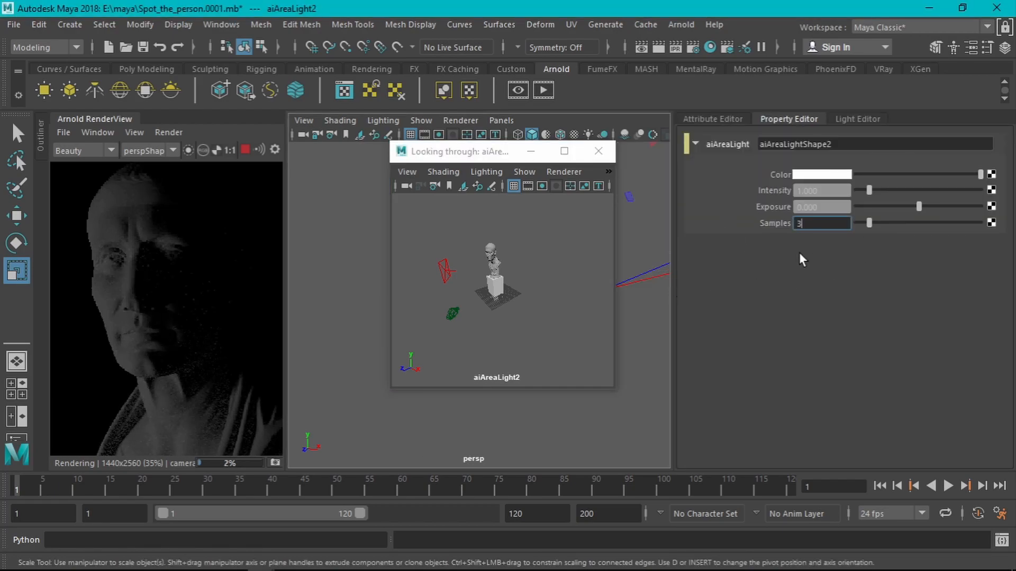
pyautogui.hotkey('shift', 'Tab')
pyautogui.write('8')
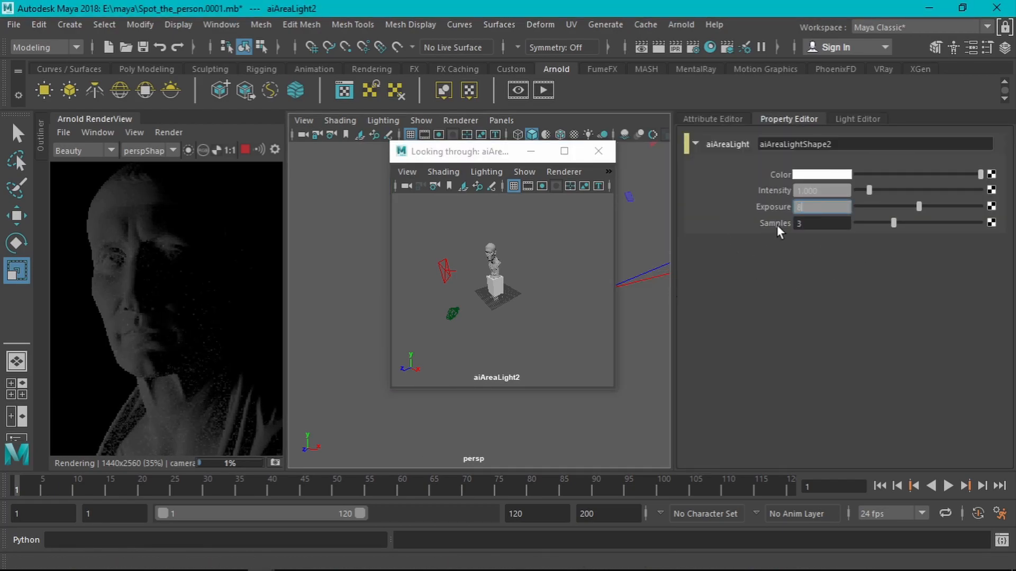
pyautogui.press('Tab')
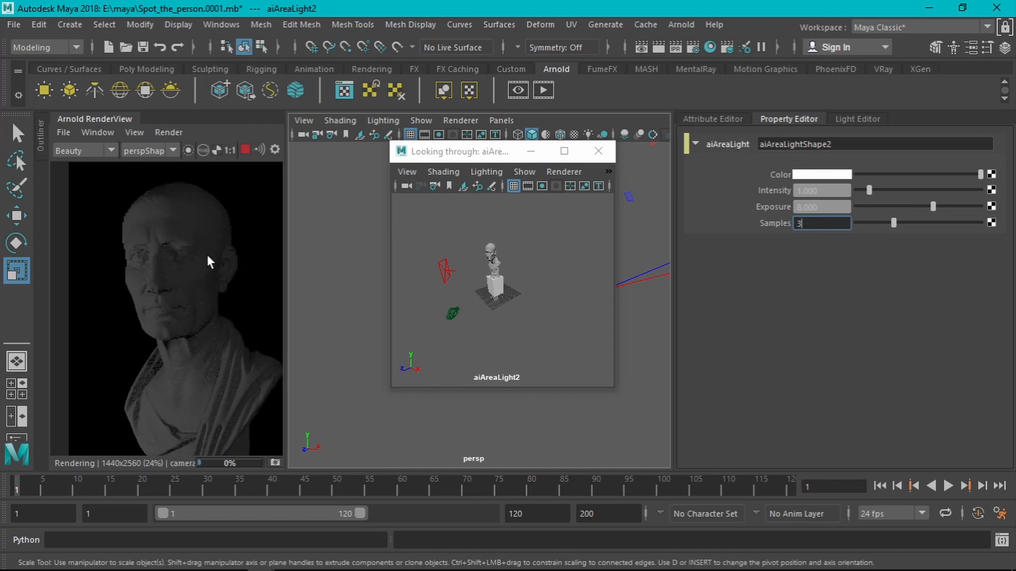
# - Move the second area light closer to the bust, orbit it to the bust's profile side and set its exposure to 10.238
pyautogui.moveTo(932, 206); pyautogui.dragTo(909, 206)
pyautogui.keyDown('alt'); pyautogui.moveTo(525, 289); pyautogui.dragTo(496, 275); pyautogui.keyUp('alt')
pyautogui.moveTo(496, 275)
pyautogui.keyDown('alt'); pyautogui.mouseDown(button='right')
pyautogui.moveTo(489, 258)
pyautogui.moveTo(505, 333)
pyautogui.moveTo(504, 286)
pyautogui.mouseUp(button='right'); pyautogui.keyUp('alt')
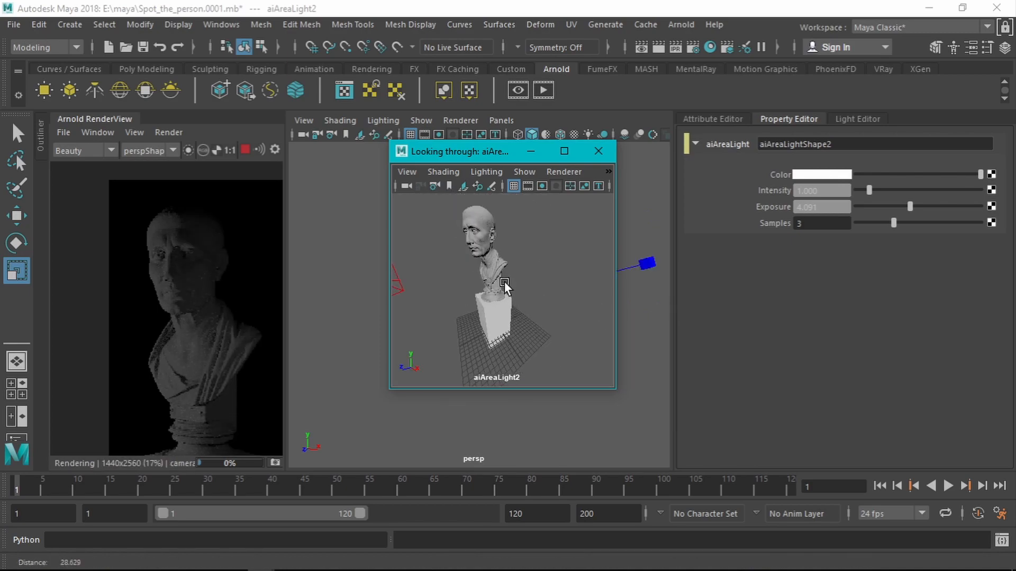
pyautogui.keyDown('alt'); pyautogui.moveTo(507, 284); pyautogui.dragTo(453, 287); pyautogui.keyUp('alt')
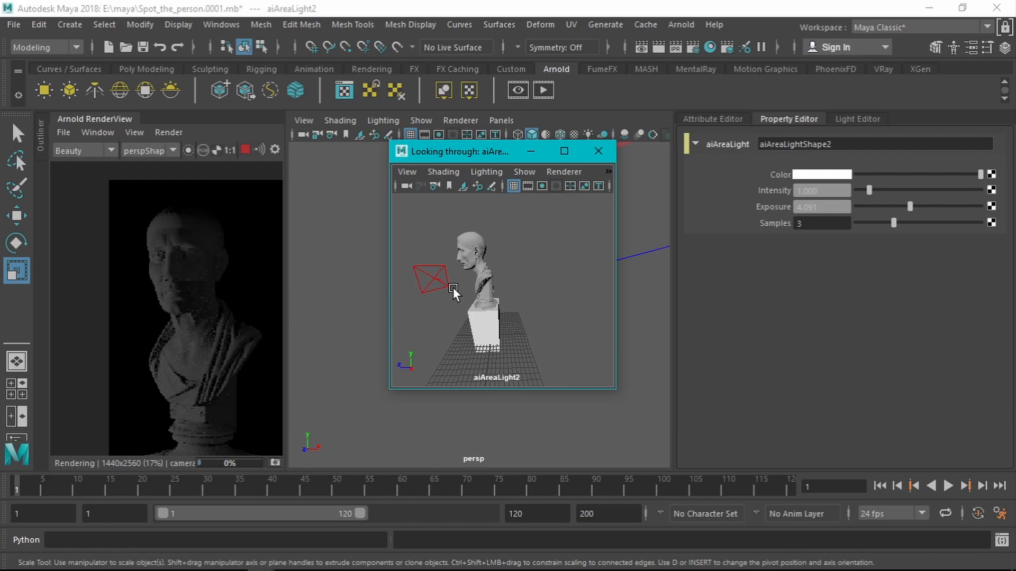
pyautogui.moveTo(954, 211); pyautogui.dragTo(946, 207)
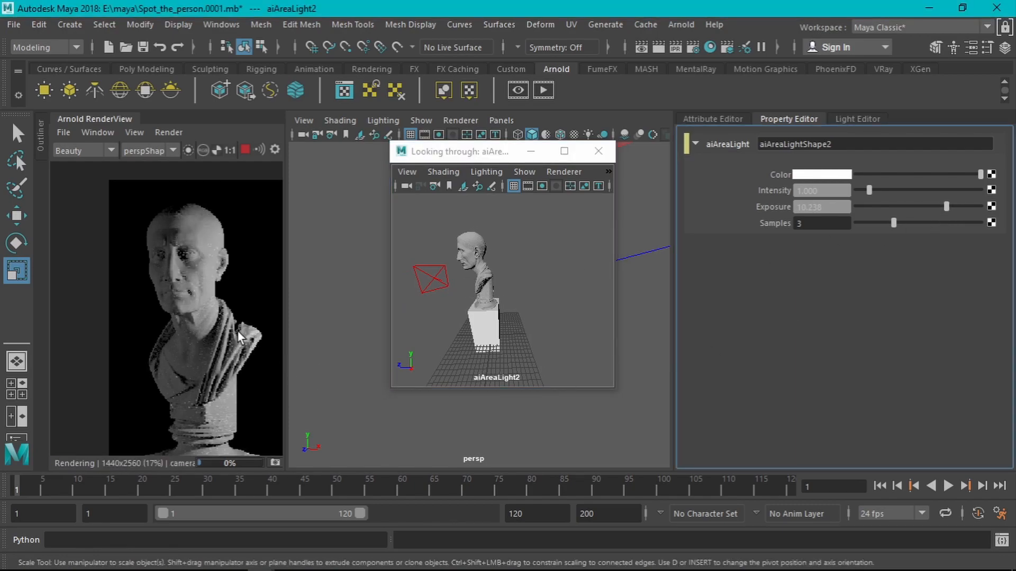
# - Widen the render view and limit live rendering to a crop region around the bust
pyautogui.scroll(-2, 218, 319)
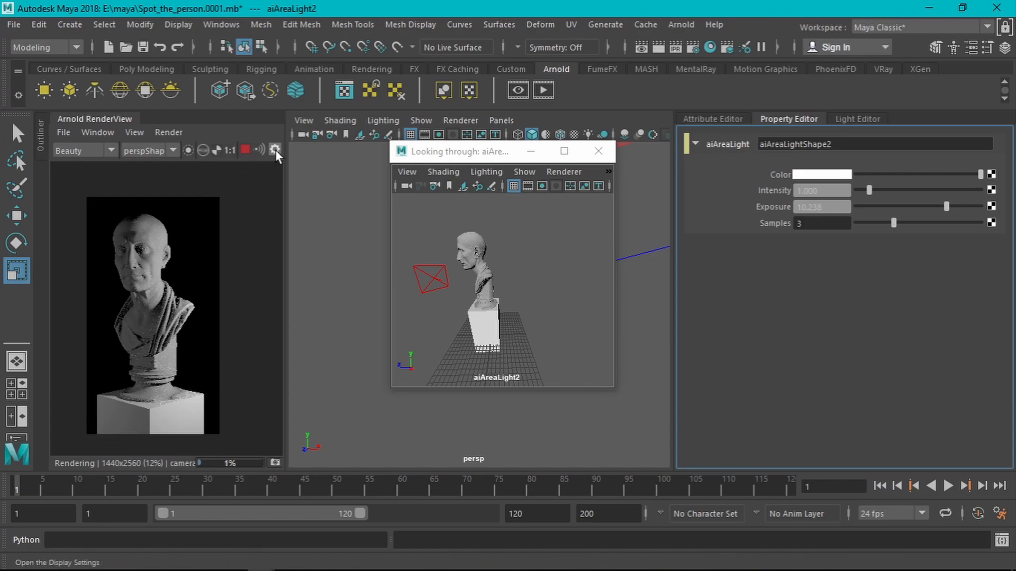
pyautogui.moveTo(286, 184); pyautogui.dragTo(342, 185)
pyautogui.click(253, 151)
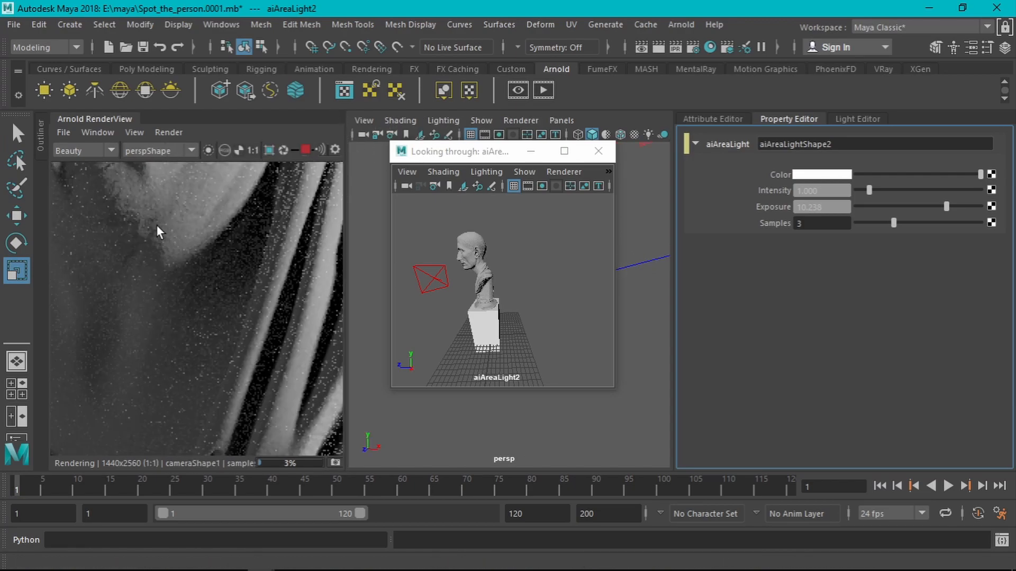
pyautogui.scroll(-5, 267, 249)
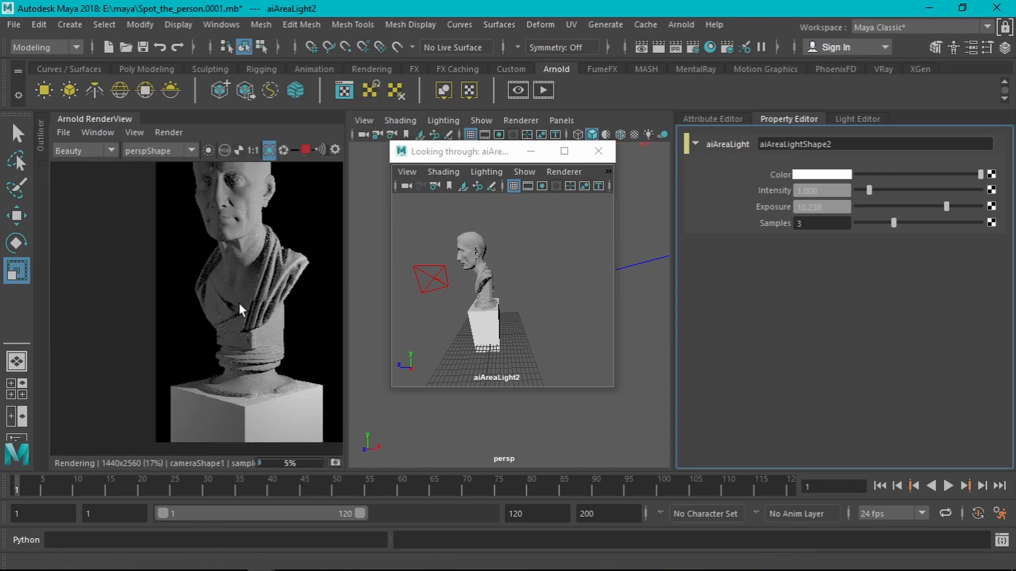
pyautogui.moveTo(227, 318); pyautogui.dragTo(217, 330, button='middle')
pyautogui.moveTo(144, 199); pyautogui.dragTo(308, 402)
pyautogui.scroll(3, 211, 260)
pyautogui.scroll(-2, 220, 281)
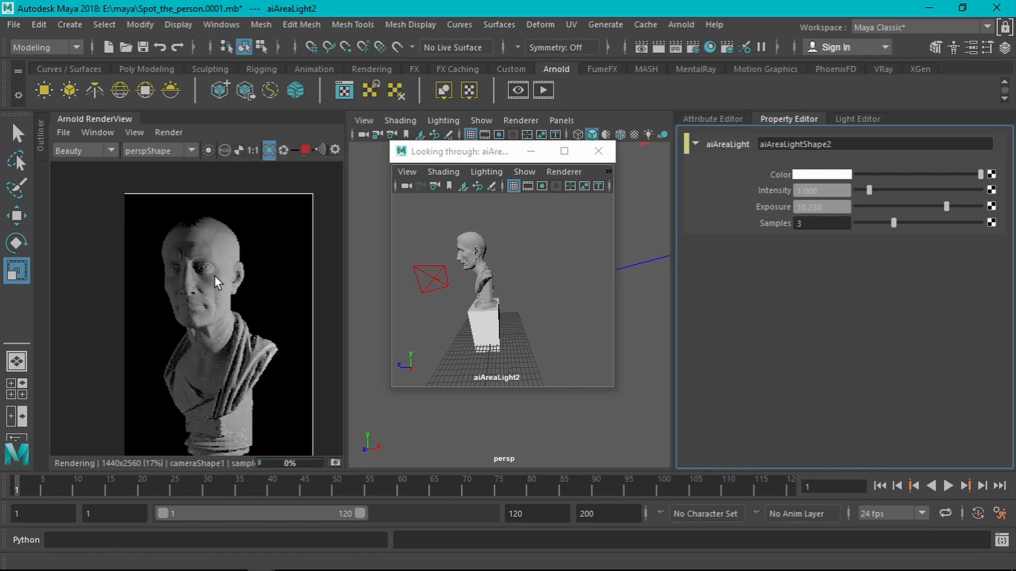
pyautogui.scroll(2, 217, 278)
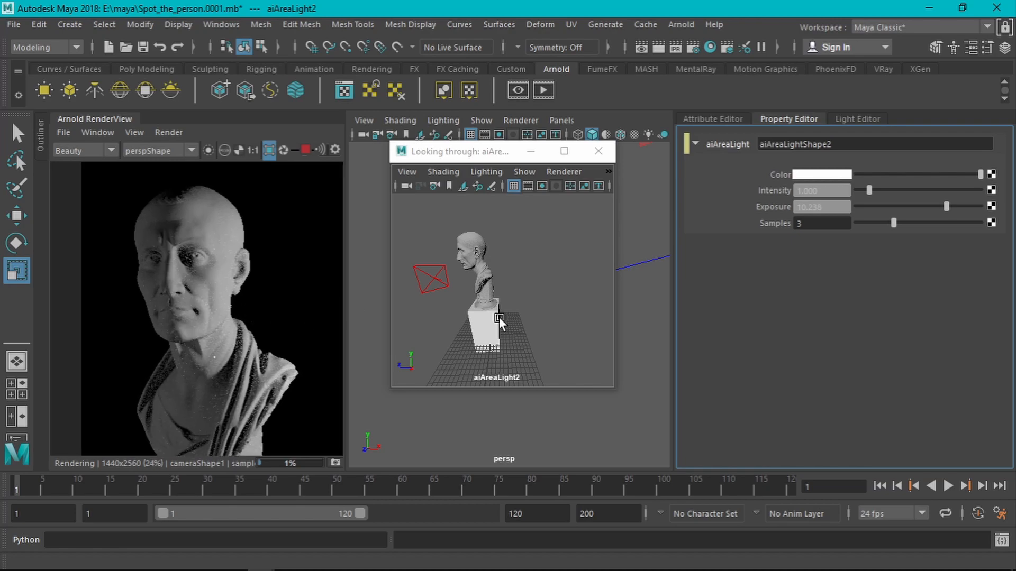
# - Orbit the second area light high above the bust's head and check the whole figure in the render
pyautogui.keyDown('alt'); pyautogui.moveTo(502, 291); pyautogui.dragTo(514, 294); pyautogui.keyUp('alt')
pyautogui.keyDown('alt'); pyautogui.moveTo(513, 294); pyautogui.dragTo(554, 307); pyautogui.keyUp('alt')
pyautogui.scroll(-2, 252, 285)
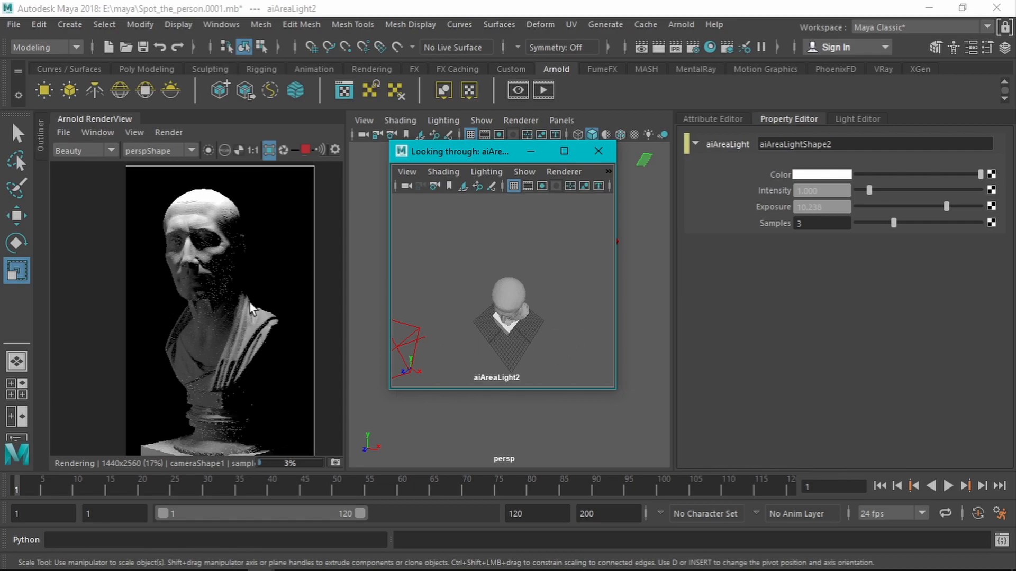
pyautogui.scroll(-2, 209, 290)
pyautogui.moveTo(209, 286); pyautogui.dragTo(204, 288, button='middle')
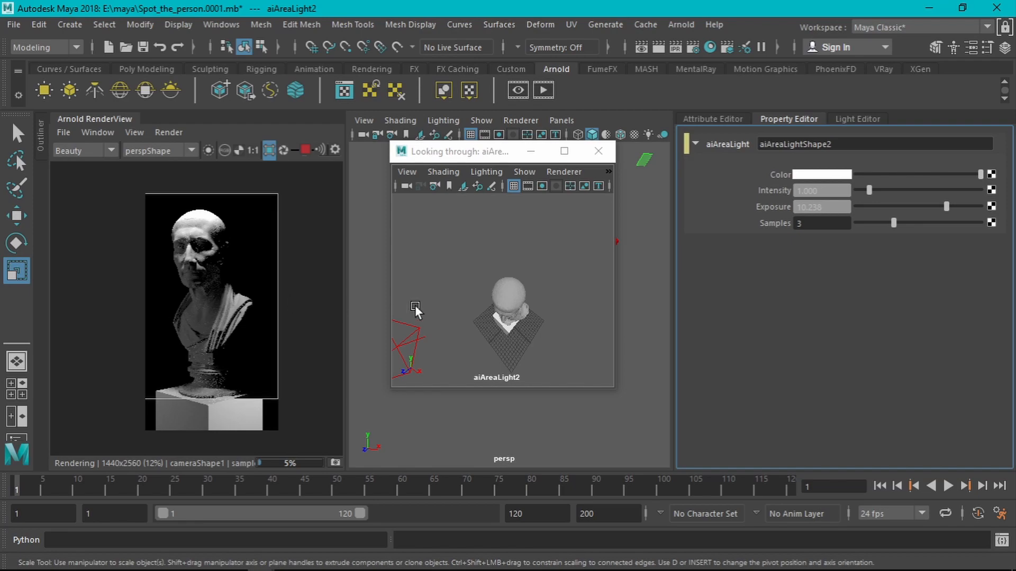
# - Look through the first area light and reposition it around the bust, ending at a three-quarter view of the face, checking the render
pyautogui.click(415, 341)
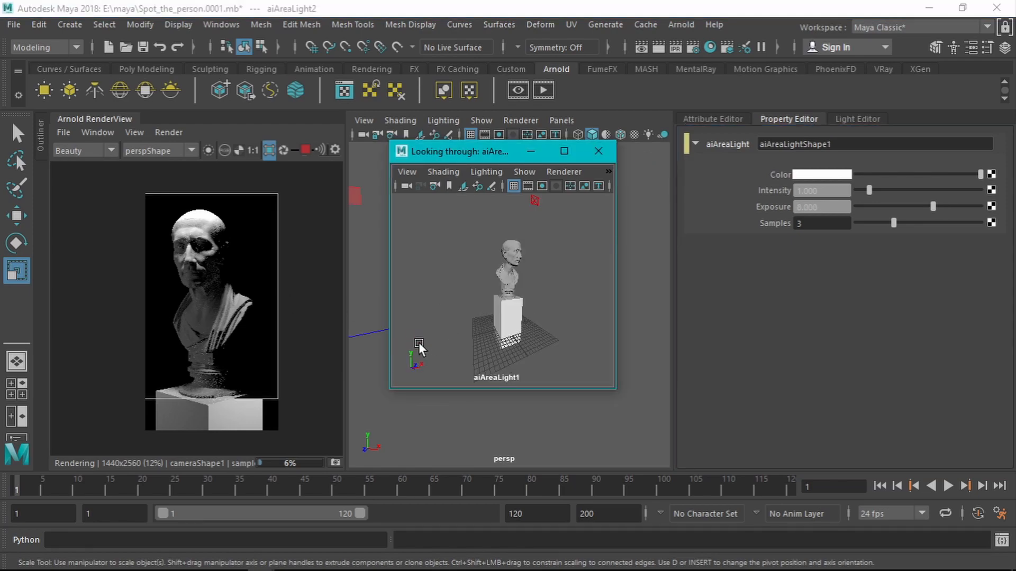
pyautogui.moveTo(535, 316)
pyautogui.keyDown('alt'); pyautogui.mouseDown()
pyautogui.moveTo(468, 308)
pyautogui.moveTo(497, 287)
pyautogui.moveTo(510, 291)
pyautogui.moveTo(430, 292)
pyautogui.moveTo(494, 307)
pyautogui.moveTo(414, 306)
pyautogui.moveTo(538, 295)
pyautogui.moveTo(561, 337)
pyautogui.moveTo(548, 314)
pyautogui.mouseUp(); pyautogui.keyUp('alt')
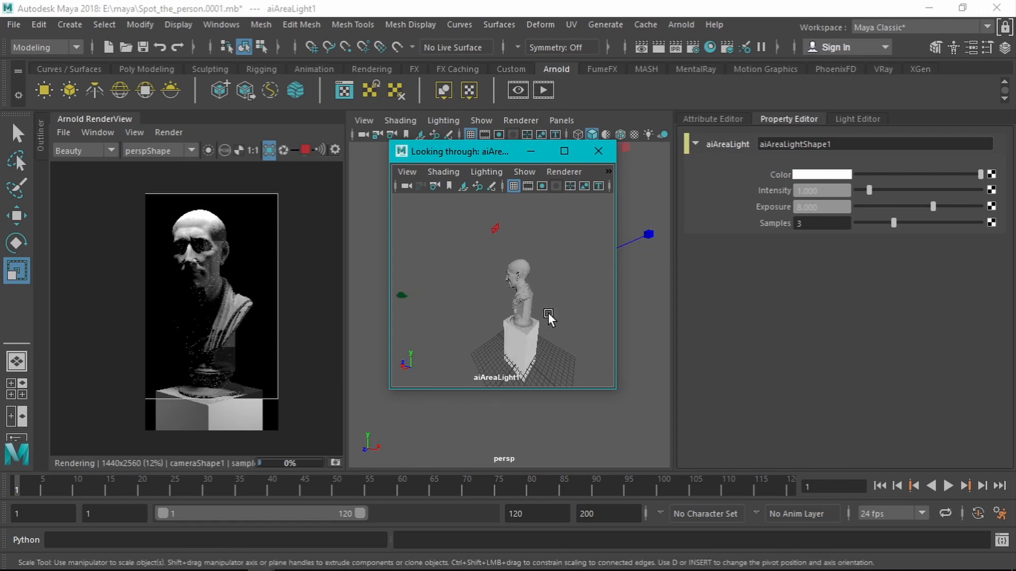
pyautogui.keyDown('alt'); pyautogui.moveTo(530, 317); pyautogui.dragTo(524, 322, button='right'); pyautogui.keyUp('alt')
pyautogui.keyDown('alt'); pyautogui.moveTo(525, 323); pyautogui.dragTo(677, 340); pyautogui.keyUp('alt')
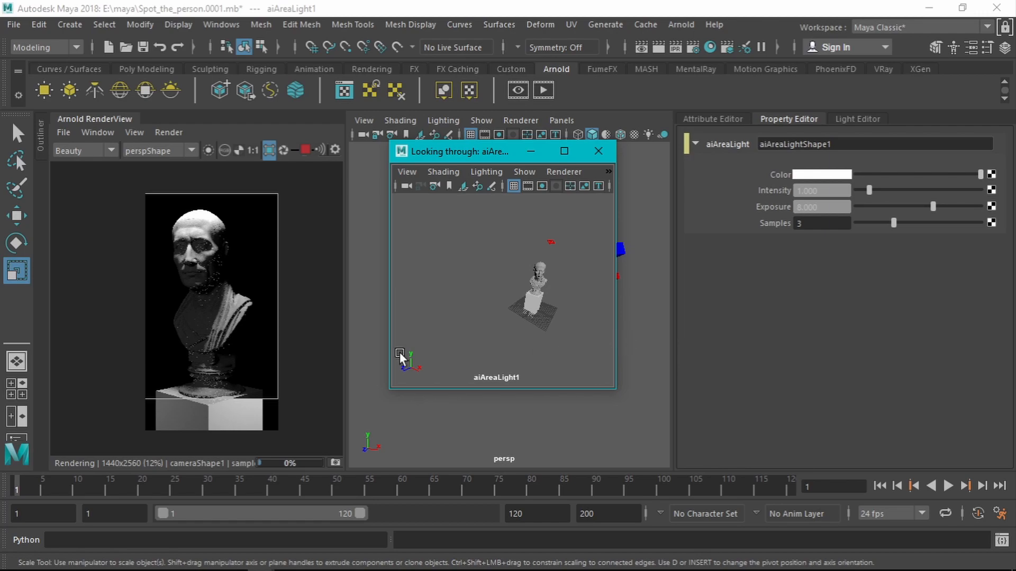
pyautogui.click(211, 306)
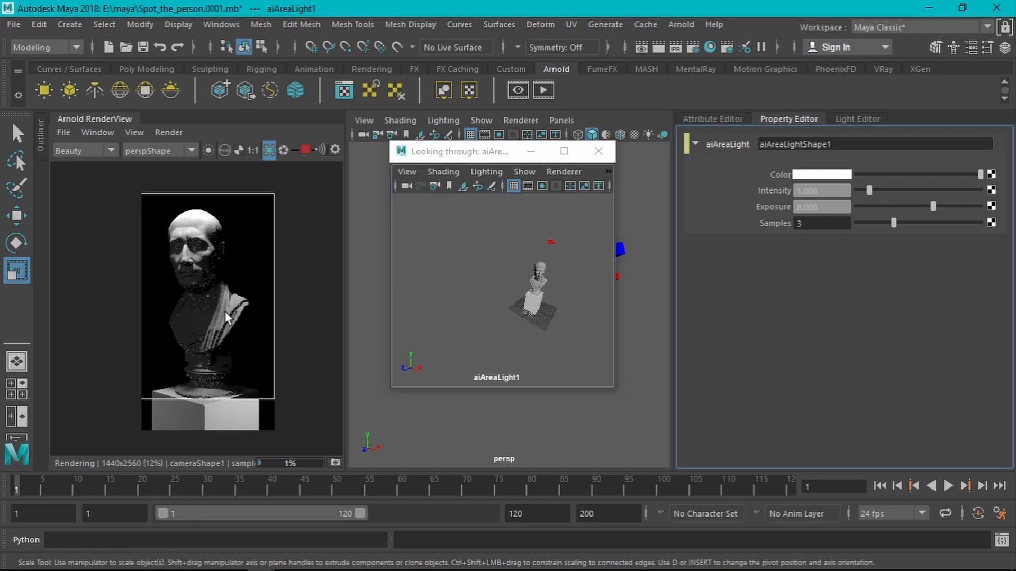
pyautogui.scroll(2, 203, 240)
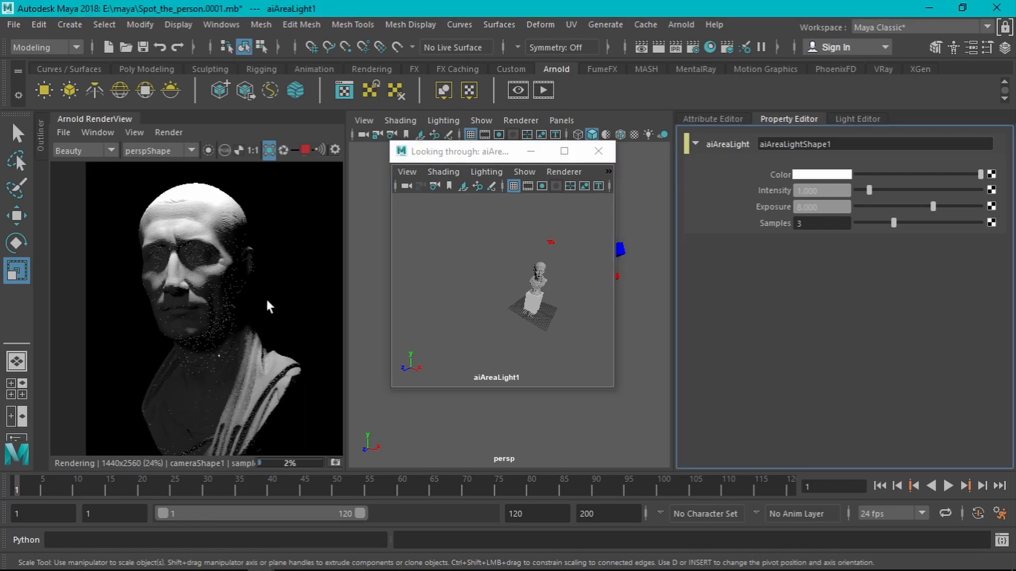
pyautogui.scroll(-1, 208, 291)
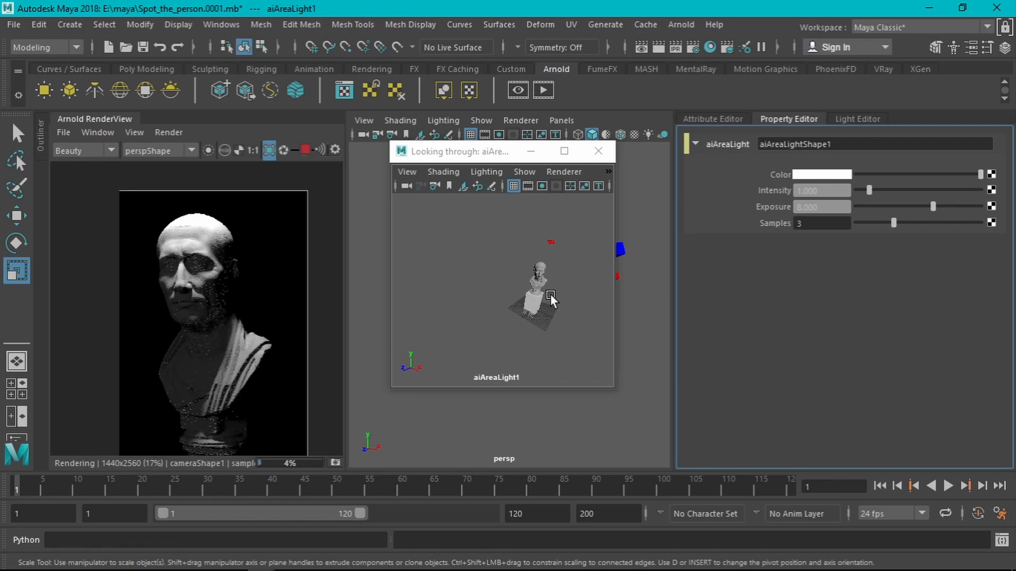
pyautogui.keyDown('alt'); pyautogui.moveTo(545, 312); pyautogui.dragTo(520, 303); pyautogui.keyUp('alt')
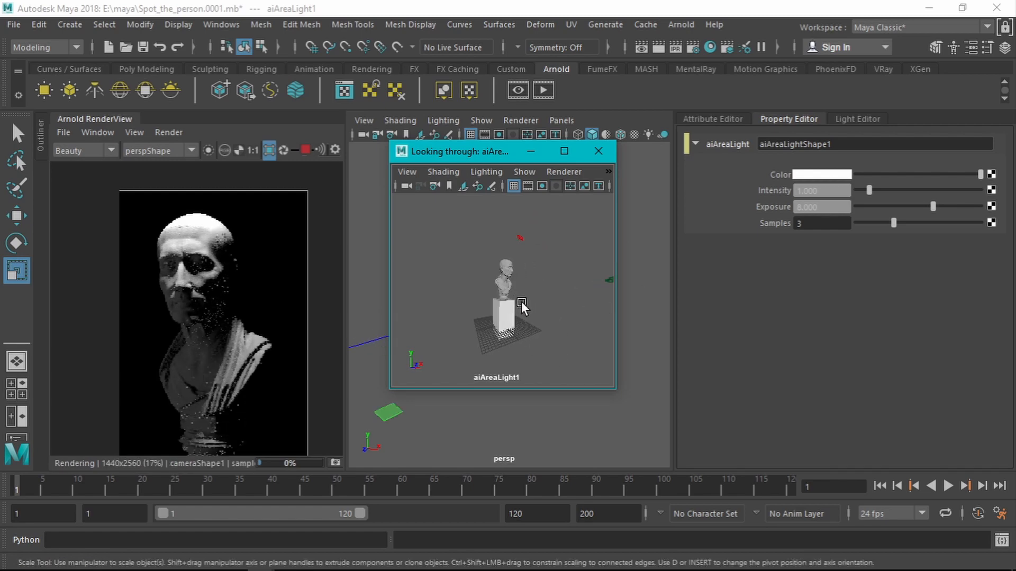
# - Look through the second area light, orbit it behind the bust and set its intensity to 1.341 and exposure to 10.534
pyautogui.click(519, 236)
pyautogui.keyDown('alt'); pyautogui.moveTo(534, 312); pyautogui.dragTo(479, 350); pyautogui.keyUp('alt')
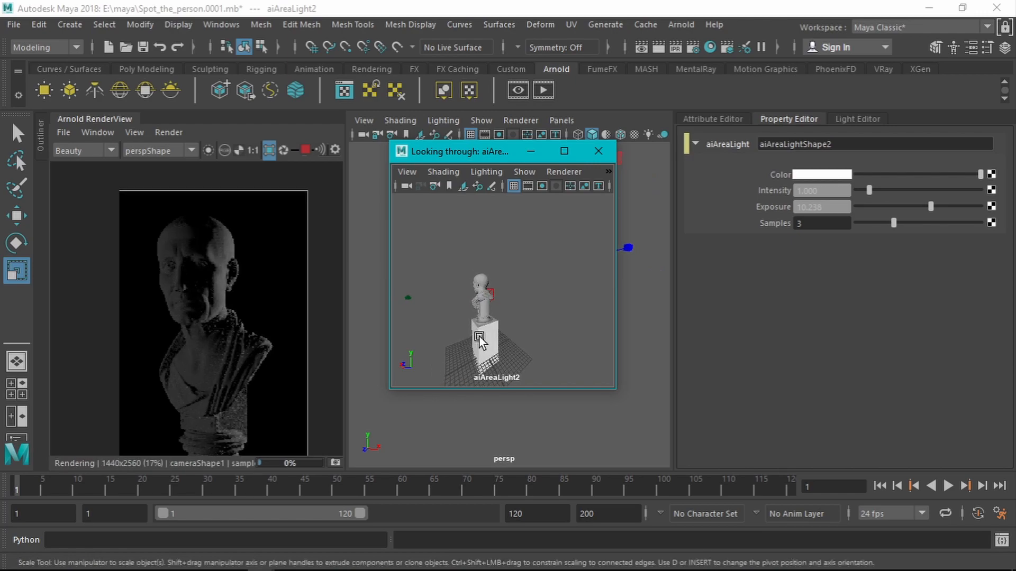
pyautogui.moveTo(868, 190); pyautogui.dragTo(929, 208)
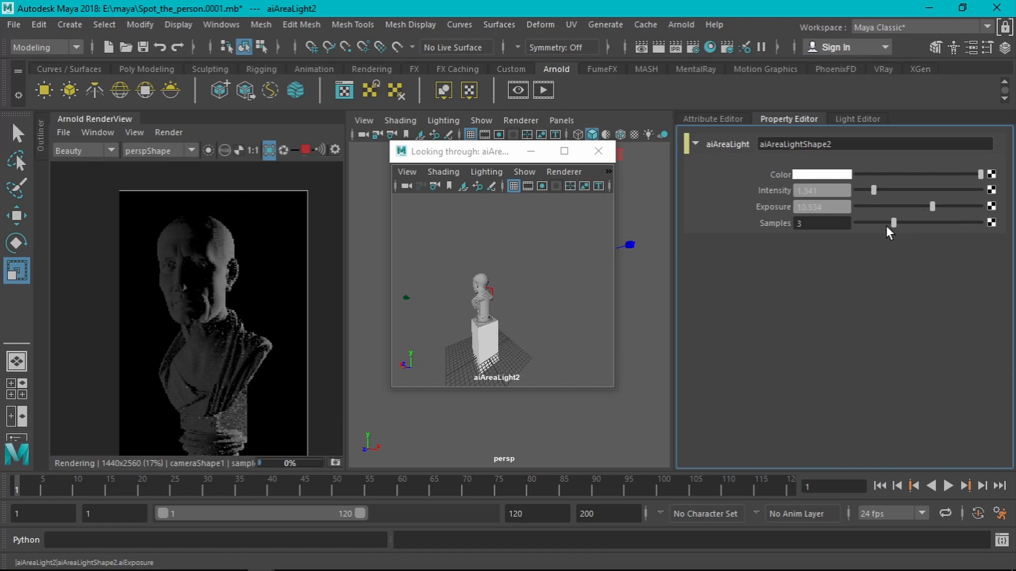
# - Bring the second area light closer behind the bust and fine-tune its angle on the back of the head
pyautogui.keyDown('alt'); pyautogui.moveTo(500, 318); pyautogui.dragTo(513, 353); pyautogui.keyUp('alt')
pyautogui.keyDown('alt'); pyautogui.moveTo(512, 353); pyautogui.dragTo(522, 379, button='right'); pyautogui.keyUp('alt')
pyautogui.moveTo(522, 379)
pyautogui.keyDown('alt'); pyautogui.mouseDown()
pyautogui.moveTo(501, 337)
pyautogui.moveTo(491, 338)
pyautogui.moveTo(538, 341)
pyautogui.moveTo(500, 342)
pyautogui.mouseUp(); pyautogui.keyUp('alt')
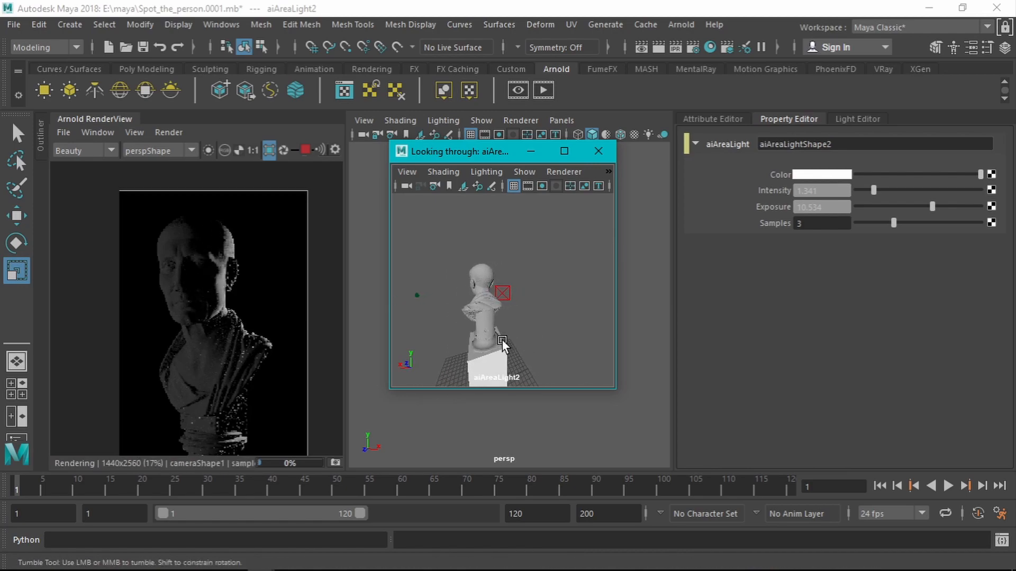
# - Look through the first area light and move it closer to the bust, adjusting its angle on the face
pyautogui.click(509, 292)
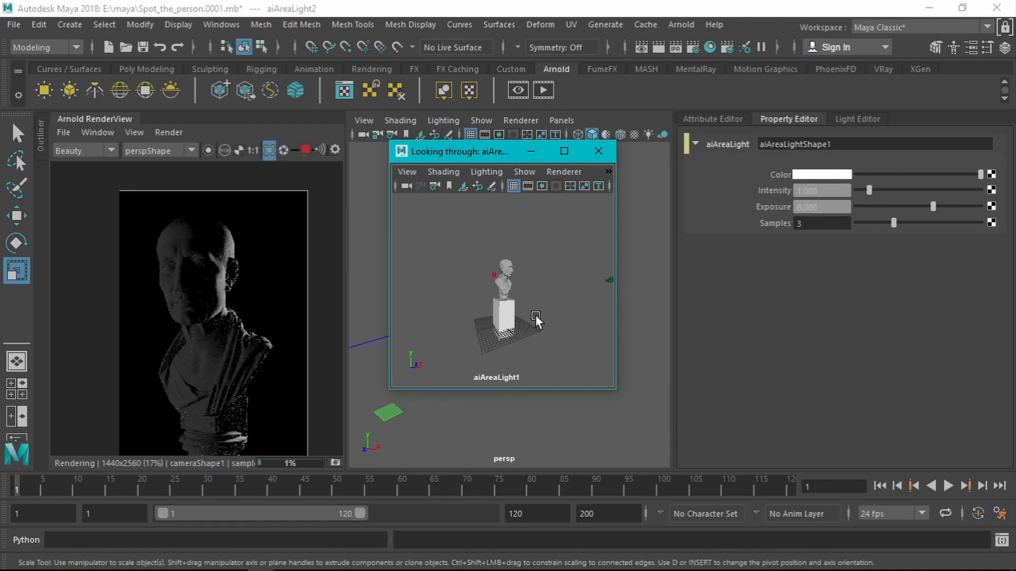
pyautogui.keyDown('alt'); pyautogui.moveTo(535, 315); pyautogui.dragTo(580, 541, button='right'); pyautogui.keyUp('alt')
pyautogui.keyDown('alt'); pyautogui.moveTo(574, 324); pyautogui.dragTo(587, 438, button='right'); pyautogui.keyUp('alt')
pyautogui.keyDown('alt'); pyautogui.moveTo(575, 361); pyautogui.dragTo(575, 370); pyautogui.keyUp('alt')
pyautogui.keyDown('alt'); pyautogui.moveTo(540, 318); pyautogui.dragTo(567, 325); pyautogui.keyUp('alt')
# - Set the first area light's exposure to 8.445 and examine the shading on the face in the render
pyautogui.click(941, 205)
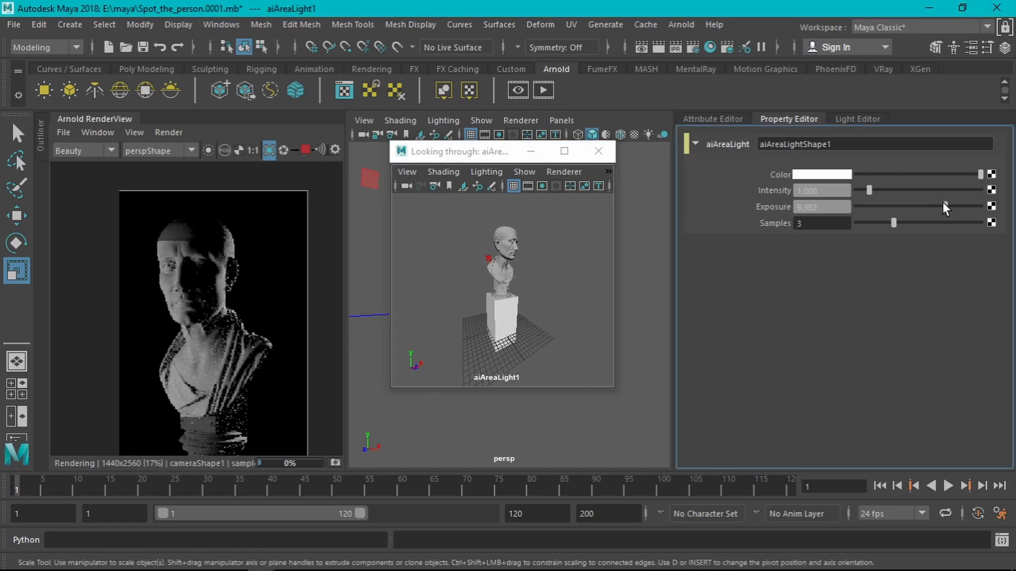
pyautogui.moveTo(938, 205); pyautogui.dragTo(935, 206)
pyautogui.scroll(-2, 240, 283)
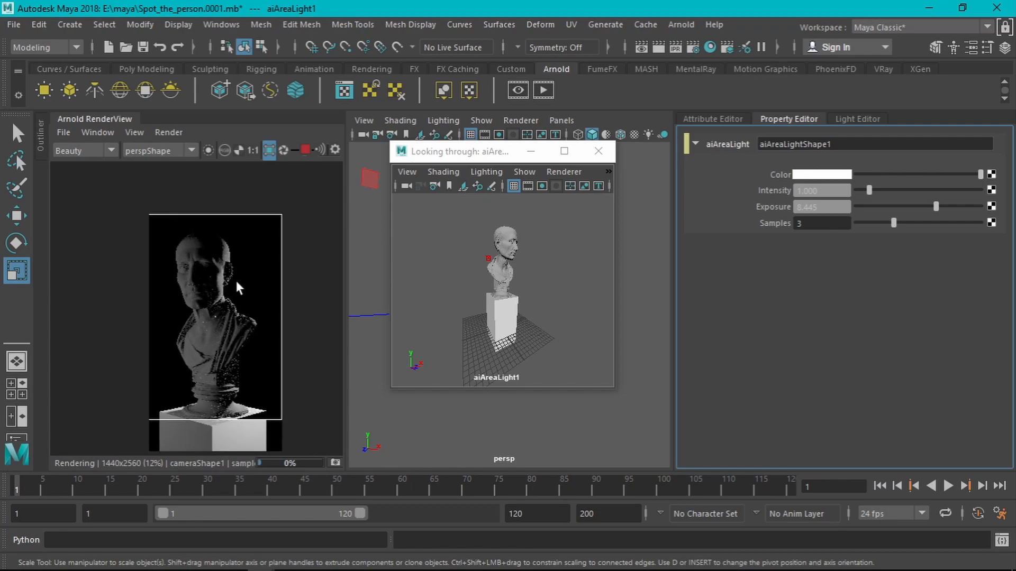
pyautogui.scroll(2, 200, 298)
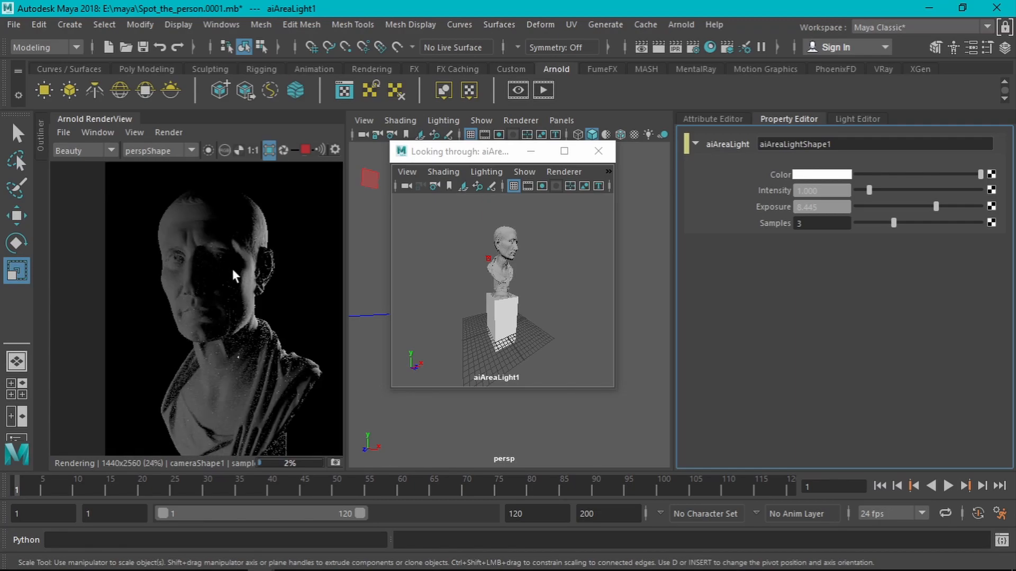
pyautogui.moveTo(251, 307); pyautogui.dragTo(227, 295, button='middle')
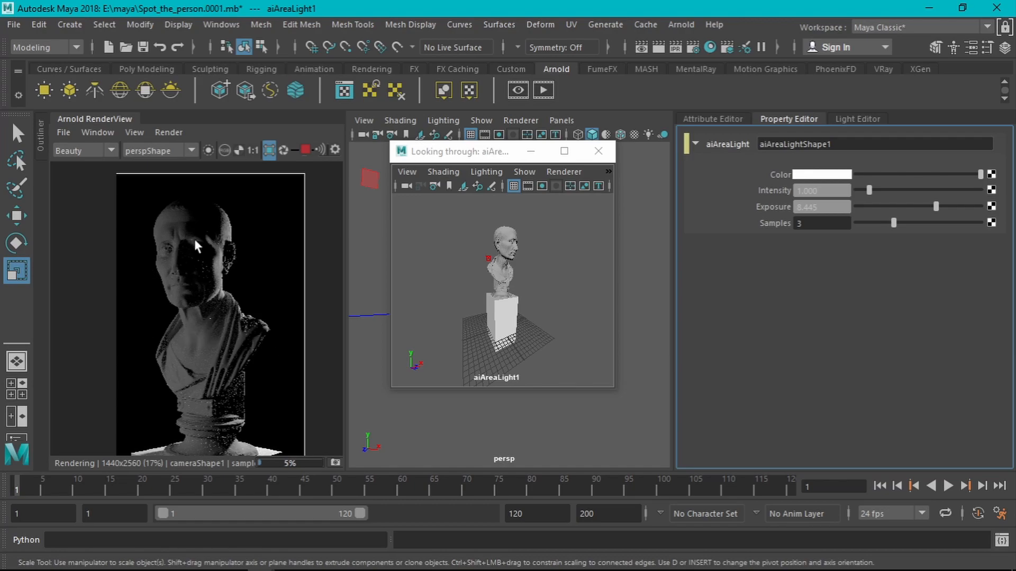
pyautogui.scroll(4, 186, 229)
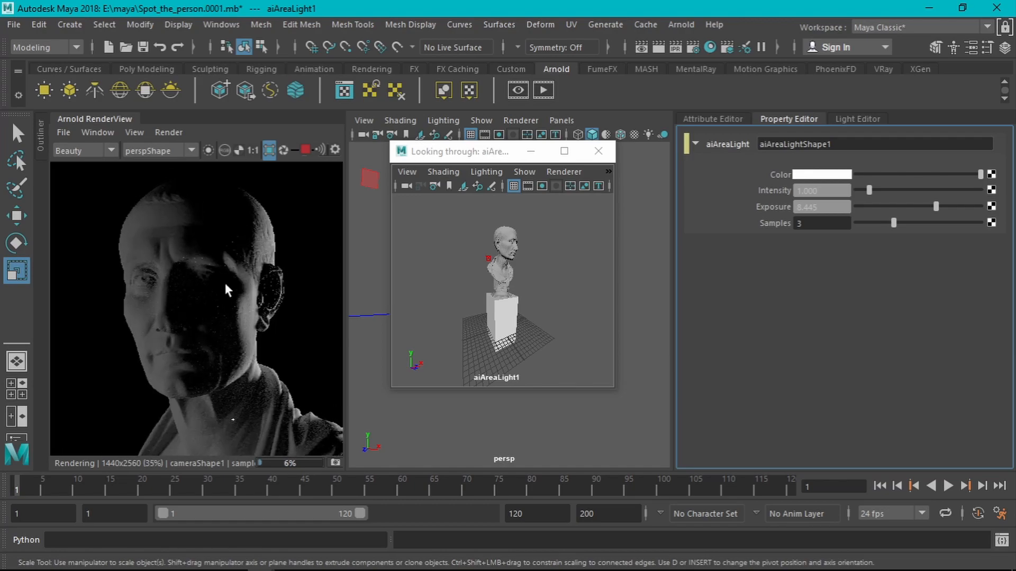
# - Look through the second area light and orbit it around the back of the bust to refine its angle
pyautogui.click(487, 259)
pyautogui.keyDown('alt'); pyautogui.moveTo(537, 341); pyautogui.dragTo(478, 337); pyautogui.keyUp('alt')
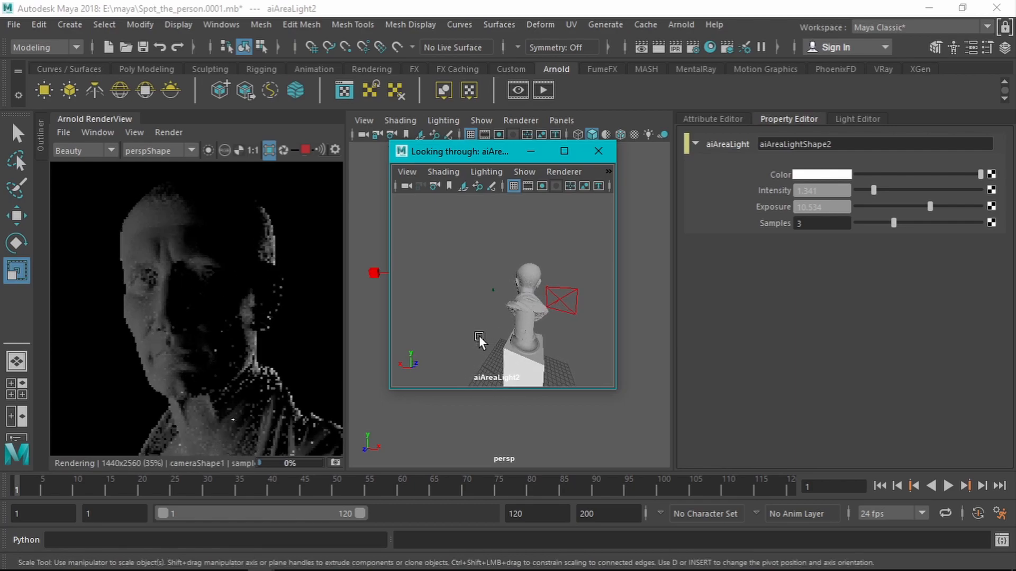
pyautogui.scroll(-2, 247, 279)
pyautogui.click(233, 270)
pyautogui.keyDown('alt'); pyautogui.moveTo(494, 326); pyautogui.dragTo(521, 349); pyautogui.keyUp('alt')
pyautogui.click(527, 290)
pyautogui.keyDown('alt'); pyautogui.moveTo(526, 290); pyautogui.dragTo(531, 282); pyautogui.keyUp('alt')
pyautogui.click(566, 348)
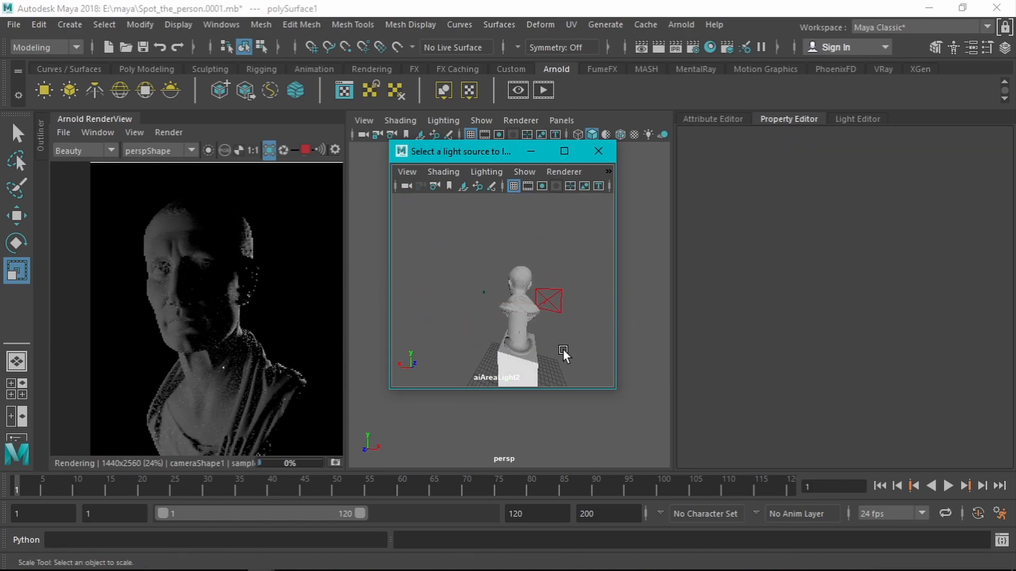
pyautogui.keyDown('alt'); pyautogui.moveTo(544, 349); pyautogui.dragTo(548, 310); pyautogui.keyUp('alt')
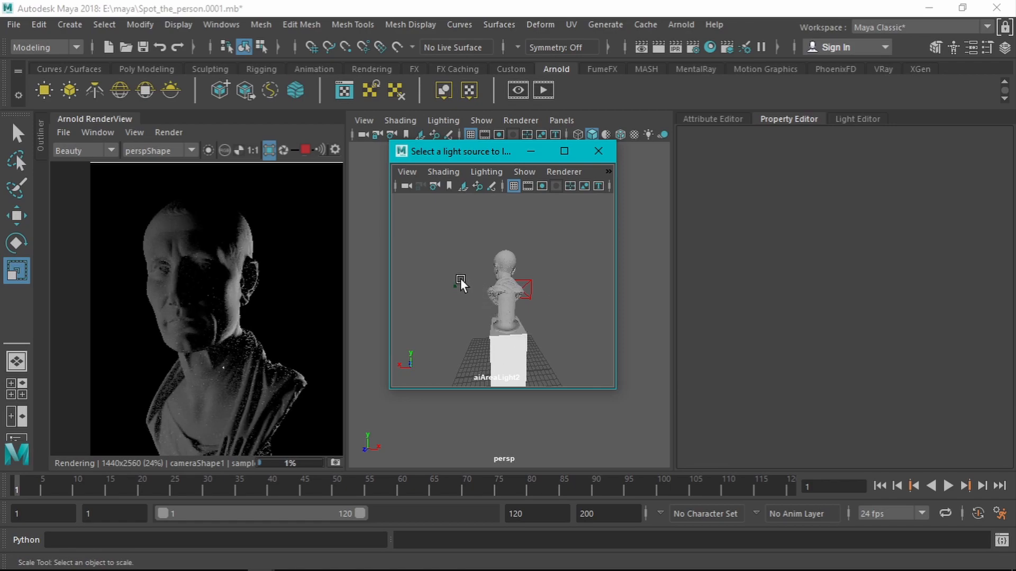
# - Create a third Arnold area light, look through it and set its samples to 3
pyautogui.moveTo(480, 152); pyautogui.dragTo(716, 335)
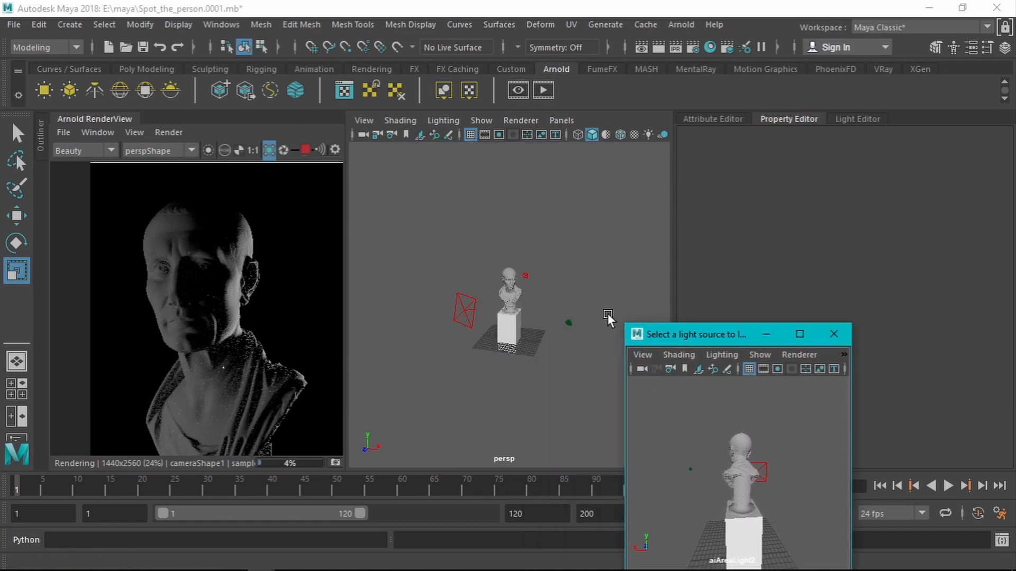
pyautogui.click(44, 90)
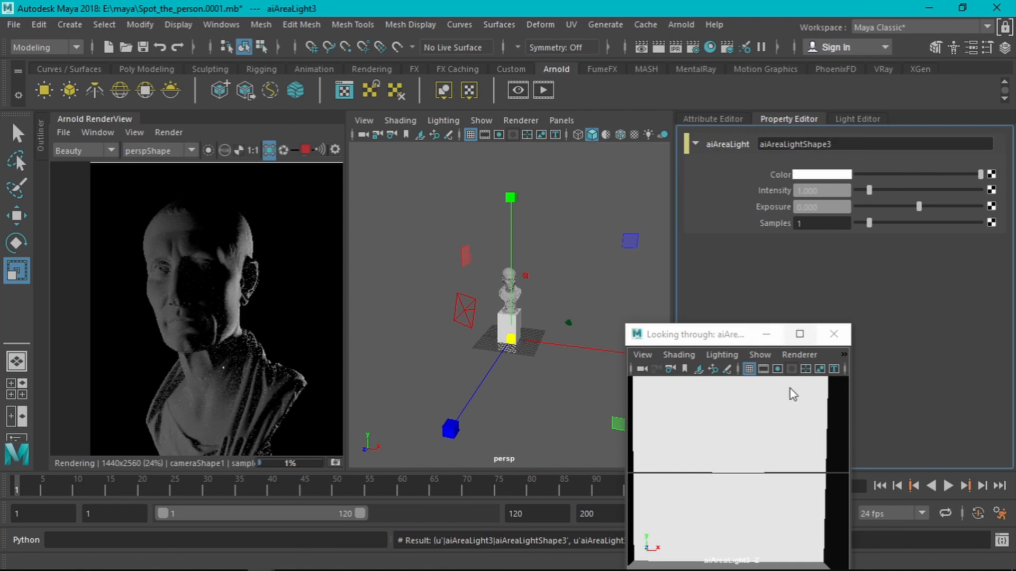
pyautogui.keyDown('alt'); pyautogui.moveTo(738, 454); pyautogui.dragTo(734, 474); pyautogui.keyUp('alt')
pyautogui.click(713, 251)
pyautogui.moveTo(813, 223); pyautogui.dragTo(701, 276)
pyautogui.write('3')
# - Raise the third area light's exposure to 2.317 and position the light in front of the bust, facing it
pyautogui.moveTo(935, 206); pyautogui.dragTo(950, 208)
pyautogui.scroll(4, 704, 443)
pyautogui.scroll(-1, 704, 444)
pyautogui.keyDown('alt'); pyautogui.moveTo(704, 444); pyautogui.dragTo(733, 476, button='middle'); pyautogui.keyUp('alt')
pyautogui.moveTo(732, 476)
pyautogui.keyDown('alt'); pyautogui.mouseDown()
pyautogui.moveTo(747, 493)
pyautogui.moveTo(679, 476)
pyautogui.moveTo(713, 473)
pyautogui.mouseUp(); pyautogui.keyUp('alt')
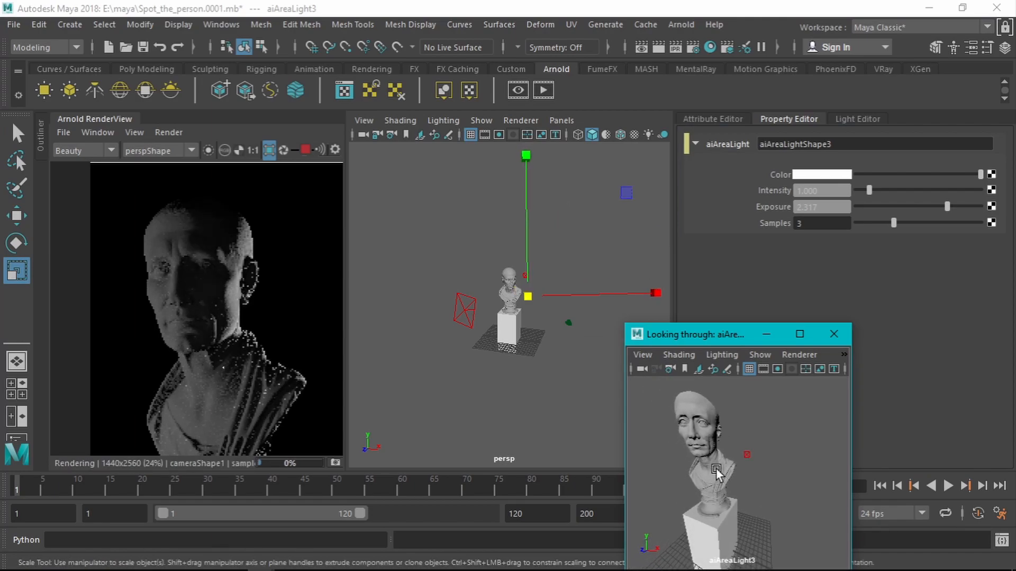
pyautogui.moveTo(722, 479)
pyautogui.keyDown('alt'); pyautogui.mouseDown(button='right')
pyautogui.moveTo(732, 500)
pyautogui.moveTo(708, 467)
pyautogui.mouseUp(button='right'); pyautogui.keyUp('alt')
# - Set the third area light's exposure to 5 and check the whole bust in the render
pyautogui.moveTo(947, 206); pyautogui.dragTo(966, 205)
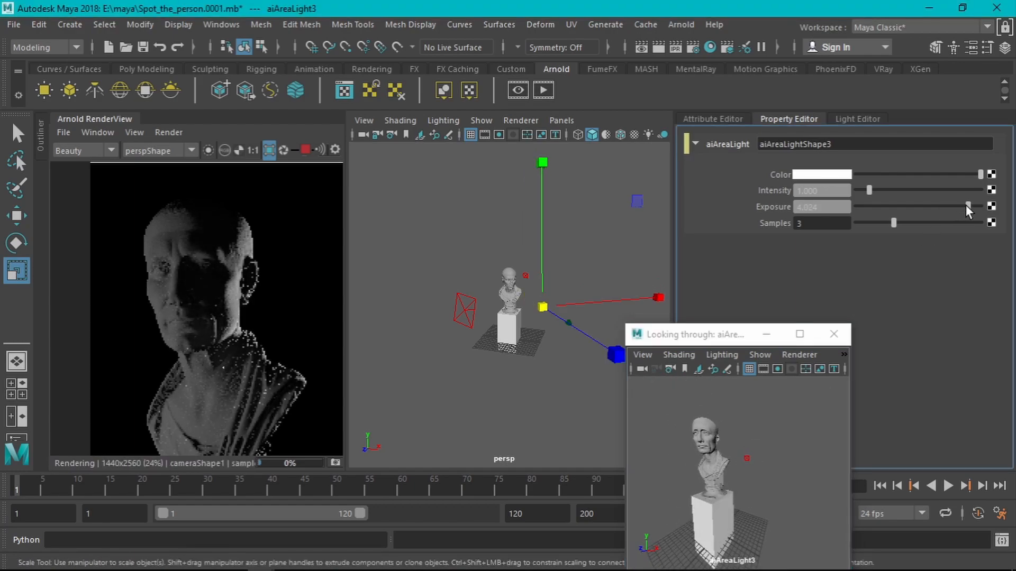
pyautogui.doubleClick(833, 207)
pyautogui.write('5')
pyautogui.press('Tab')
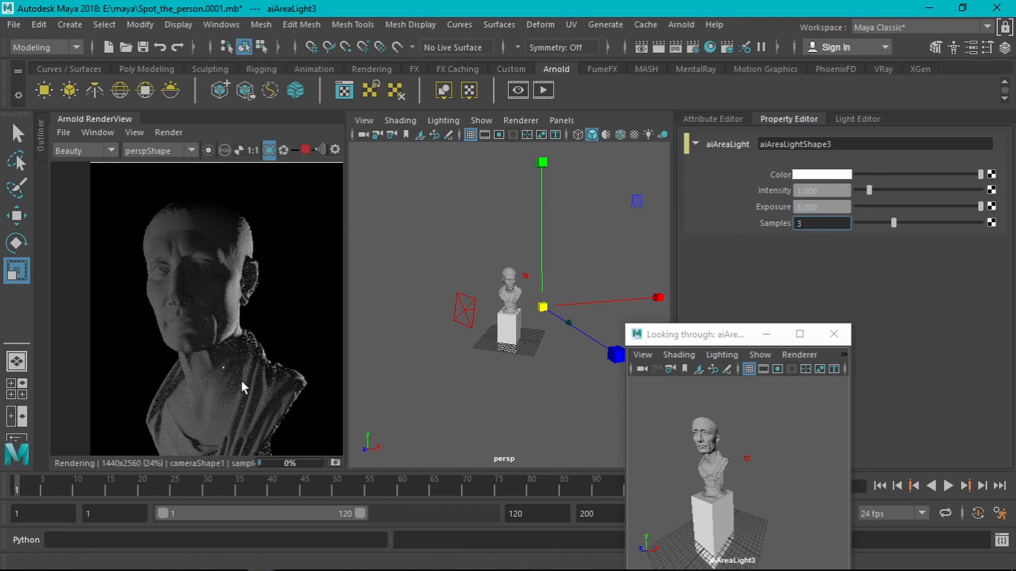
pyautogui.scroll(-2, 198, 294)
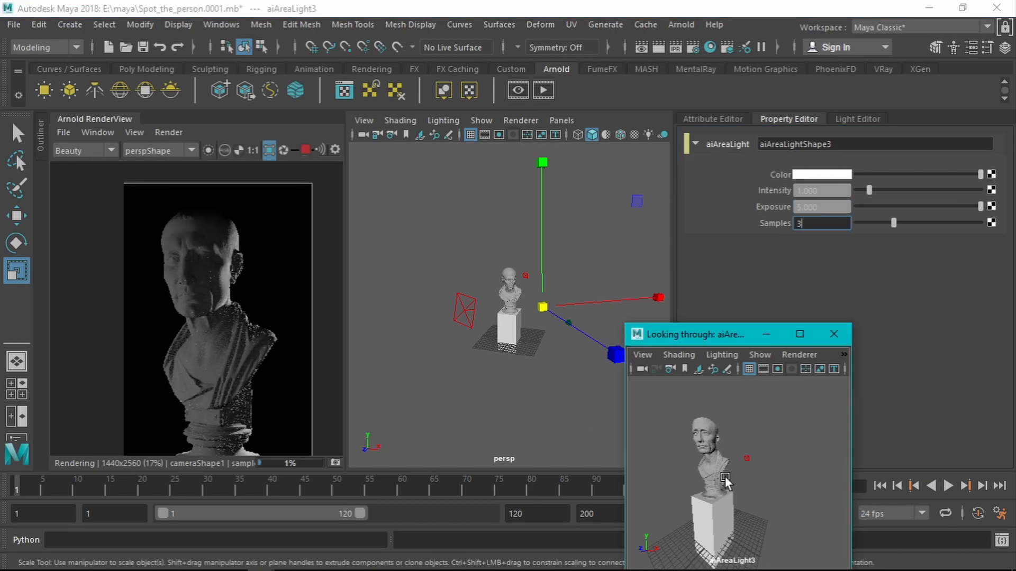
# - Orbit the third area light higher so it shines down on the bust and set its intensity to 0.610
pyautogui.keyDown('alt'); pyautogui.moveTo(723, 474); pyautogui.dragTo(728, 497); pyautogui.keyUp('alt')
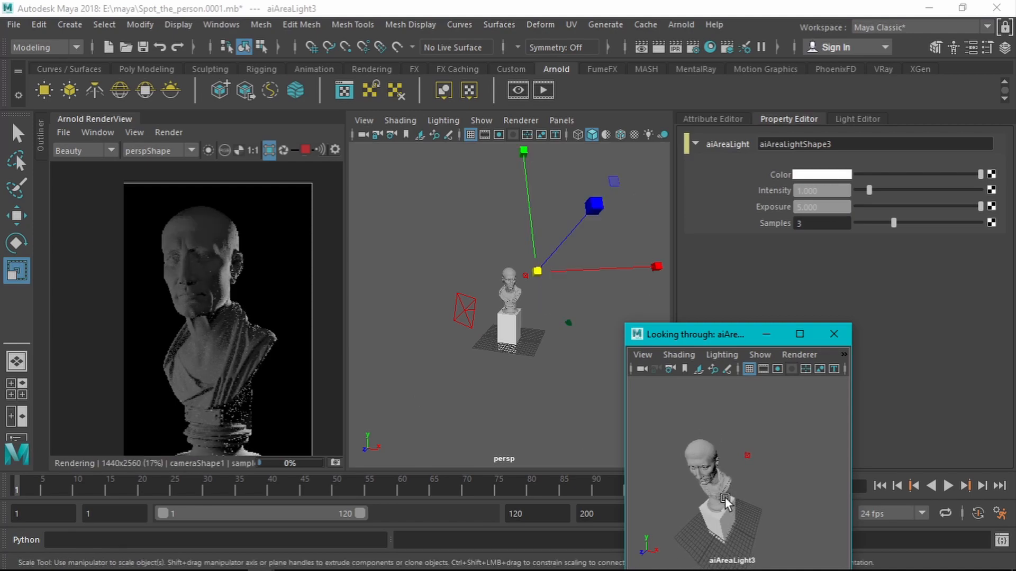
pyautogui.scroll(2, 182, 276)
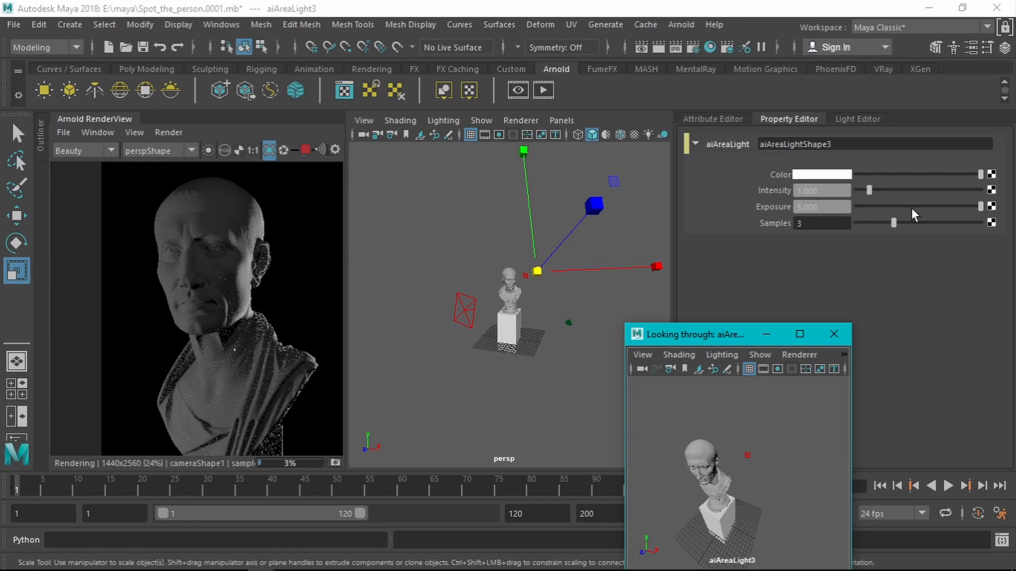
pyautogui.moveTo(870, 191); pyautogui.dragTo(864, 196)
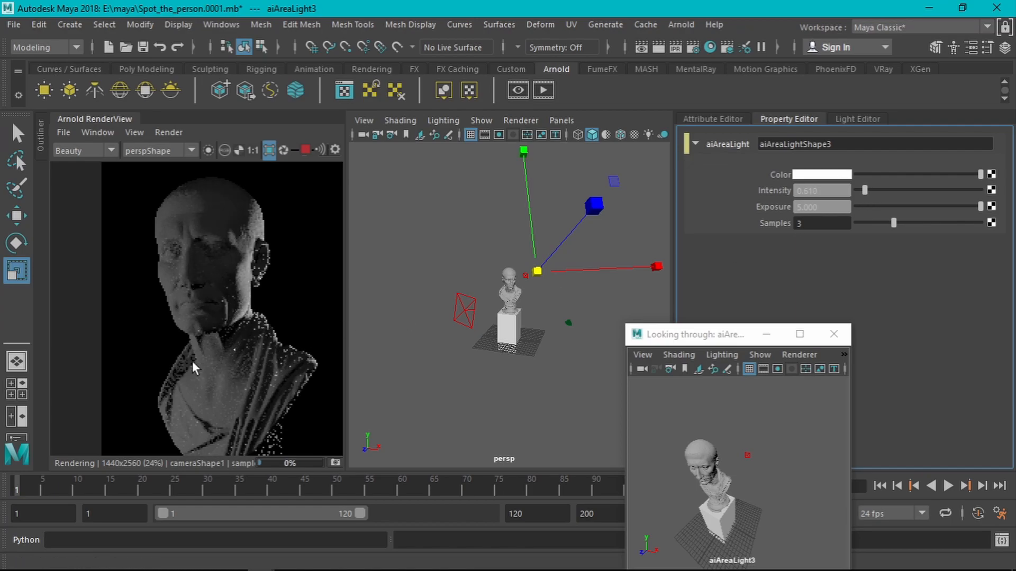
# - Turn off the crop region in the render view and examine the light on the pedestal and face
pyautogui.moveTo(243, 330); pyautogui.dragTo(235, 297, button='middle')
pyautogui.scroll(-2, 235, 297)
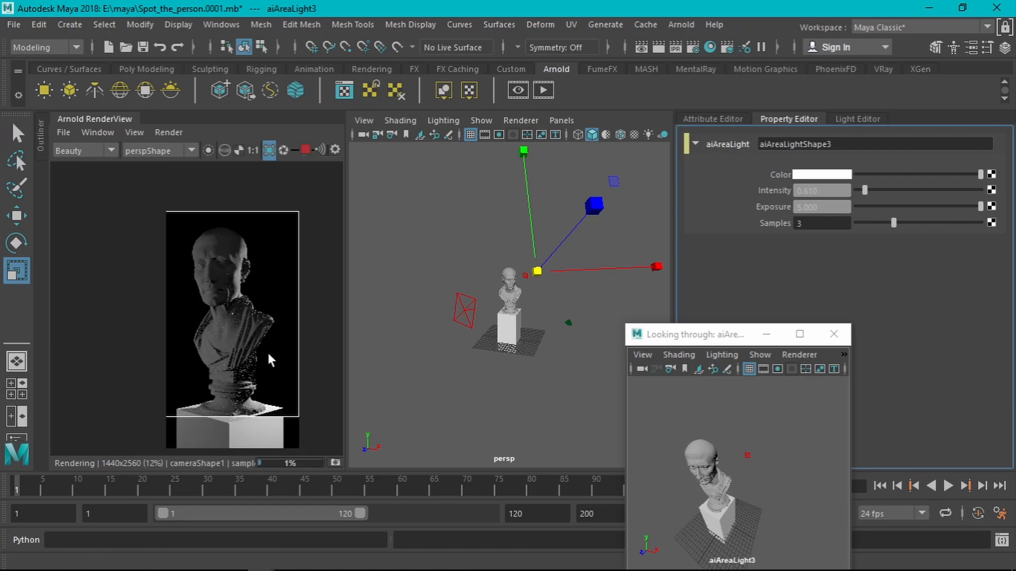
pyautogui.click(269, 150)
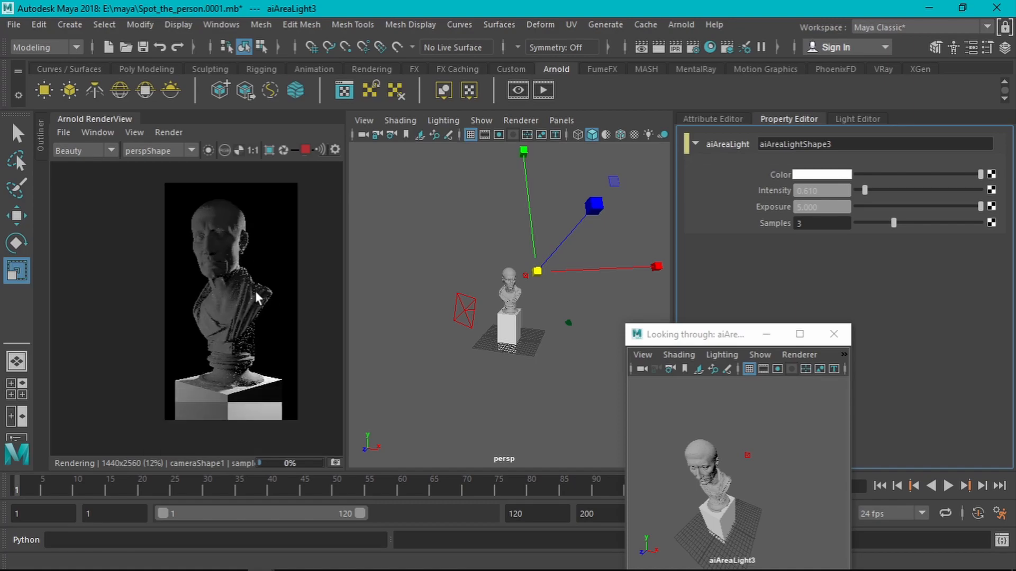
pyautogui.moveTo(255, 291); pyautogui.dragTo(242, 300, button='middle')
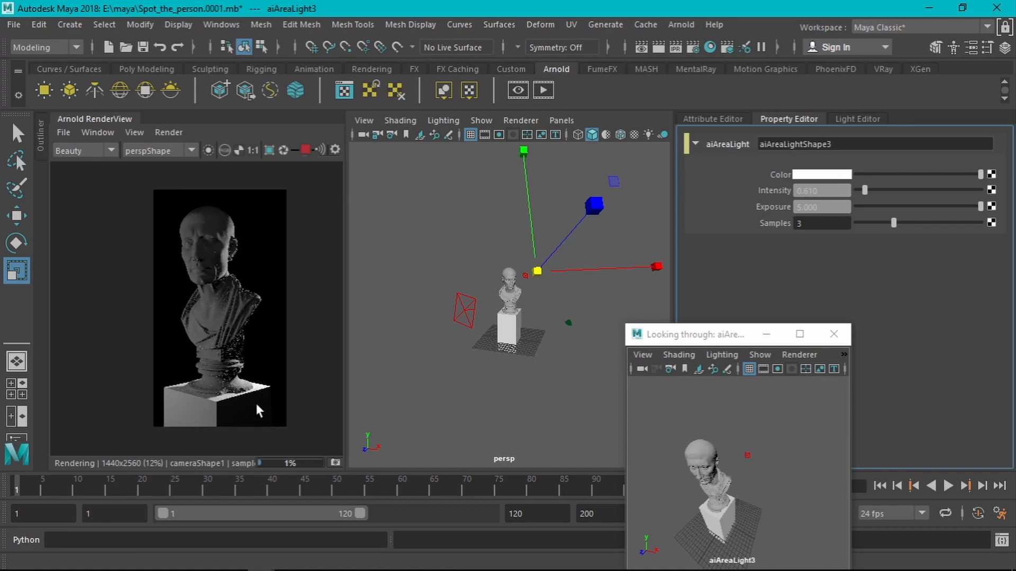
pyautogui.scroll(2, 212, 239)
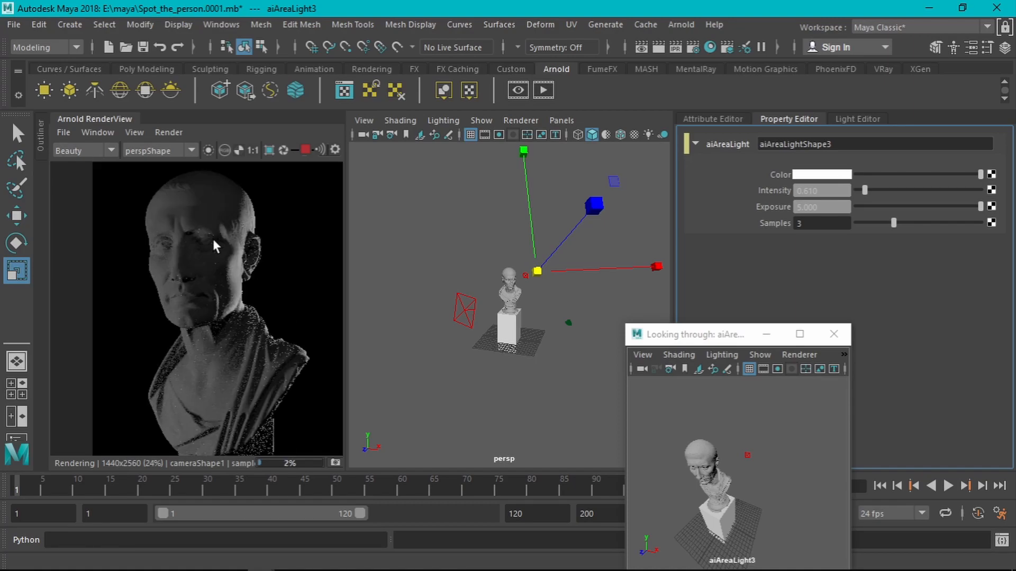
pyautogui.moveTo(213, 239); pyautogui.dragTo(210, 281, button='middle')
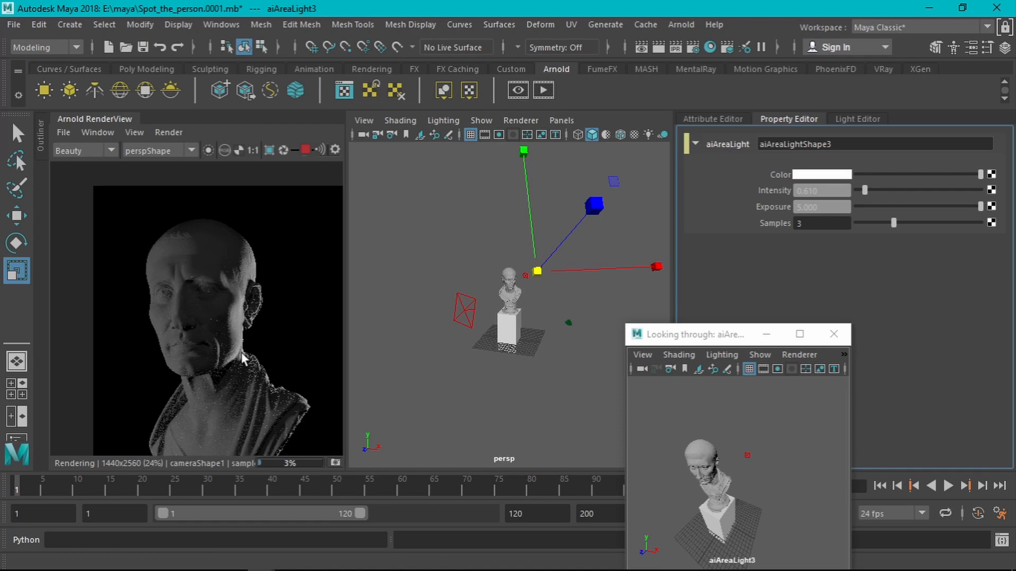
pyautogui.scroll(2, 212, 329)
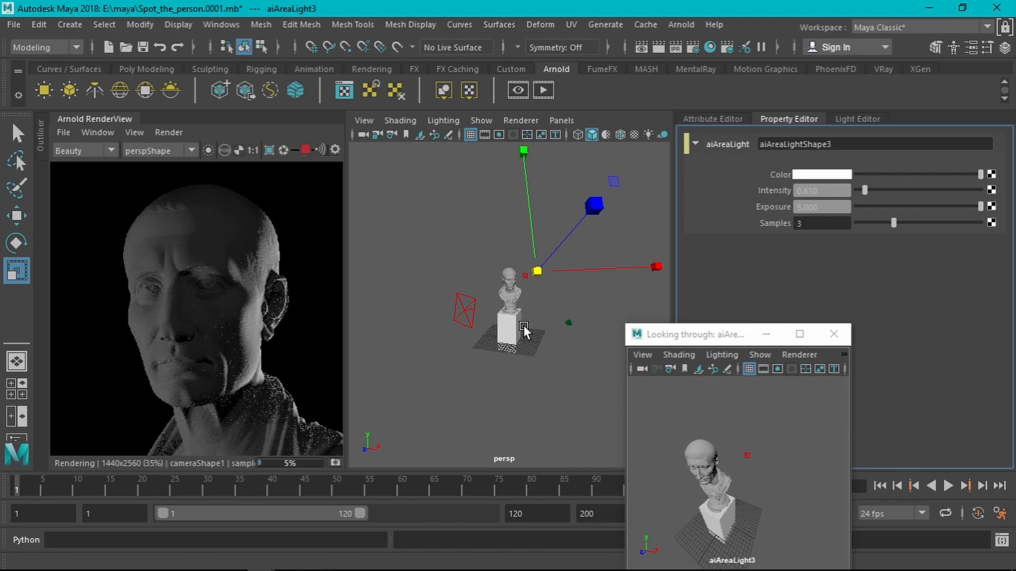
# - Close the look-through window and inspect the arrangement of the area lights around the bust and the rendered face
pyautogui.keyDown('alt'); pyautogui.moveTo(523, 316); pyautogui.dragTo(722, 342); pyautogui.keyUp('alt')
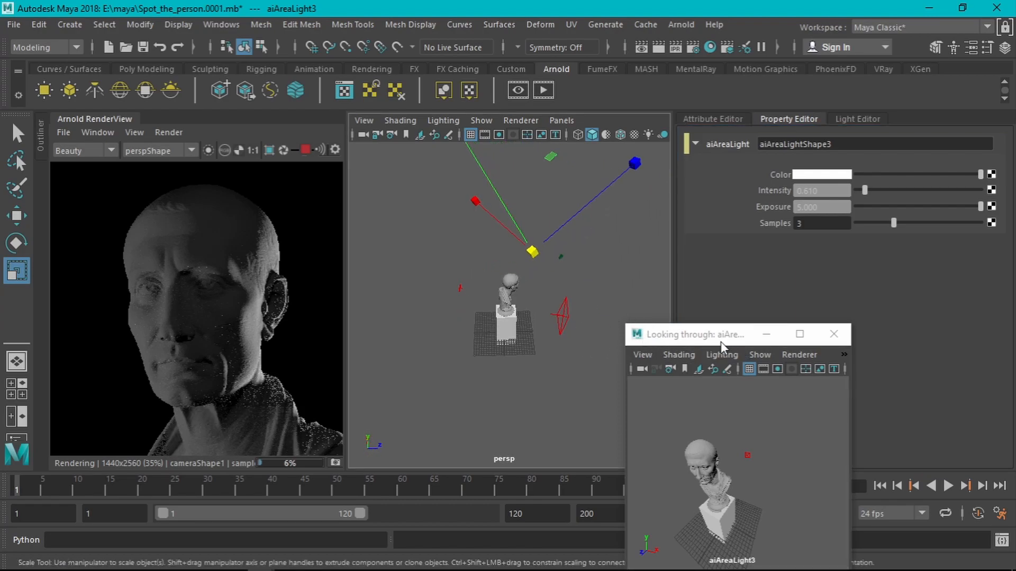
pyautogui.click(834, 333)
pyautogui.click(566, 373)
pyautogui.keyDown('alt'); pyautogui.moveTo(567, 373); pyautogui.dragTo(336, 352); pyautogui.keyUp('alt')
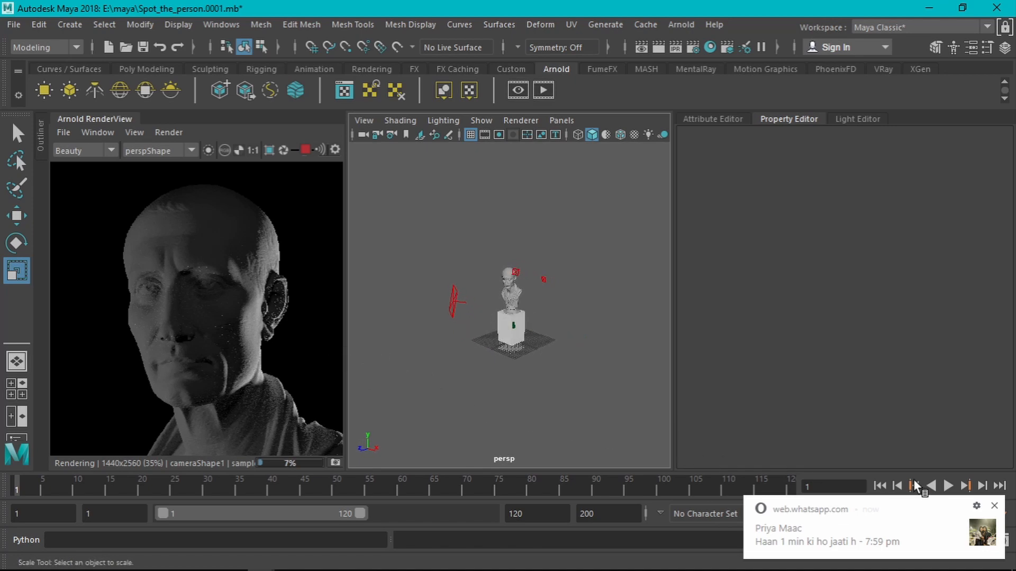
pyautogui.click(994, 506)
pyautogui.keyDown('alt'); pyautogui.moveTo(656, 422); pyautogui.dragTo(626, 374); pyautogui.keyUp('alt')
pyautogui.scroll(3, 543, 303)
pyautogui.keyDown('alt'); pyautogui.moveTo(543, 302); pyautogui.dragTo(554, 387); pyautogui.keyUp('alt')
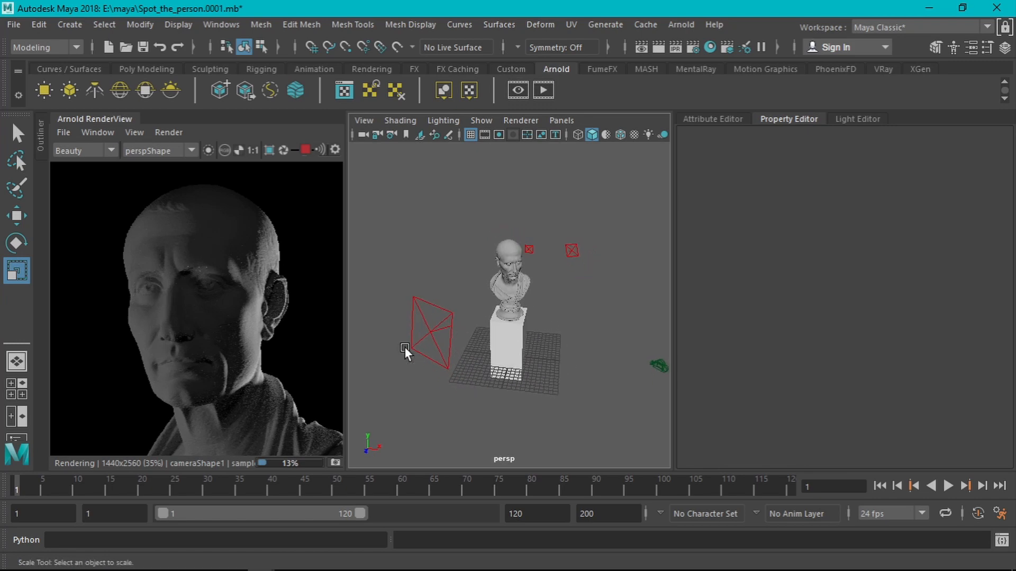
pyautogui.scroll(2, 207, 262)
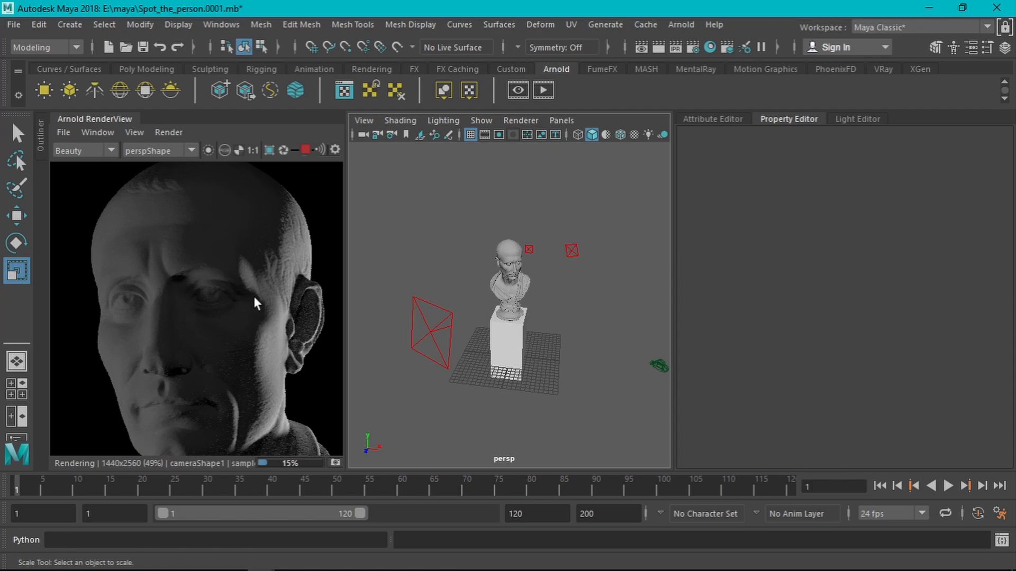
pyautogui.scroll(-3, 241, 246)
# - Set the first area light's color to red and soften it to a lighter, less saturated red
pyautogui.keyDown('alt'); pyautogui.moveTo(516, 307); pyautogui.dragTo(589, 386); pyautogui.keyUp('alt')
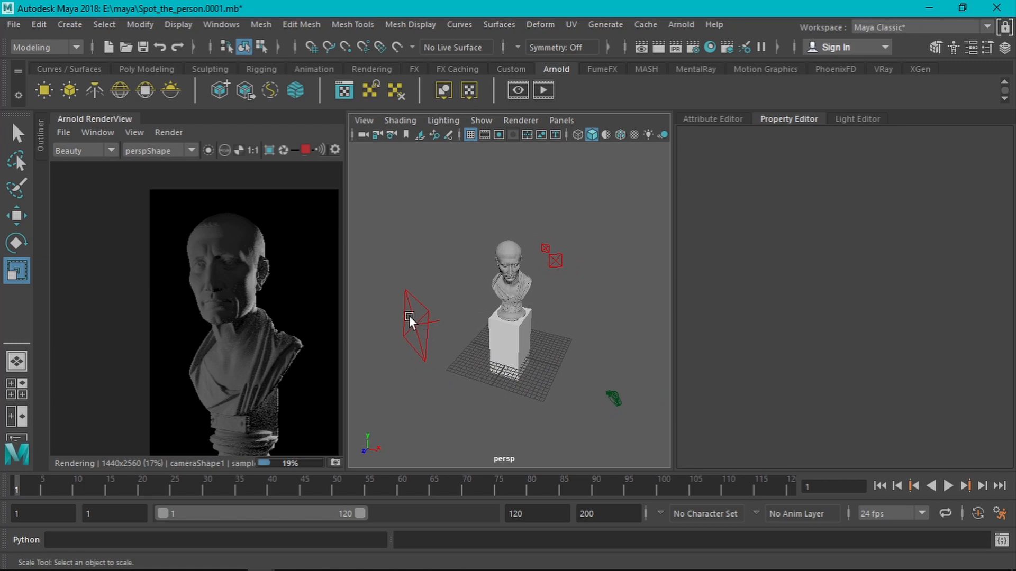
pyautogui.click(409, 315)
pyautogui.click(812, 177)
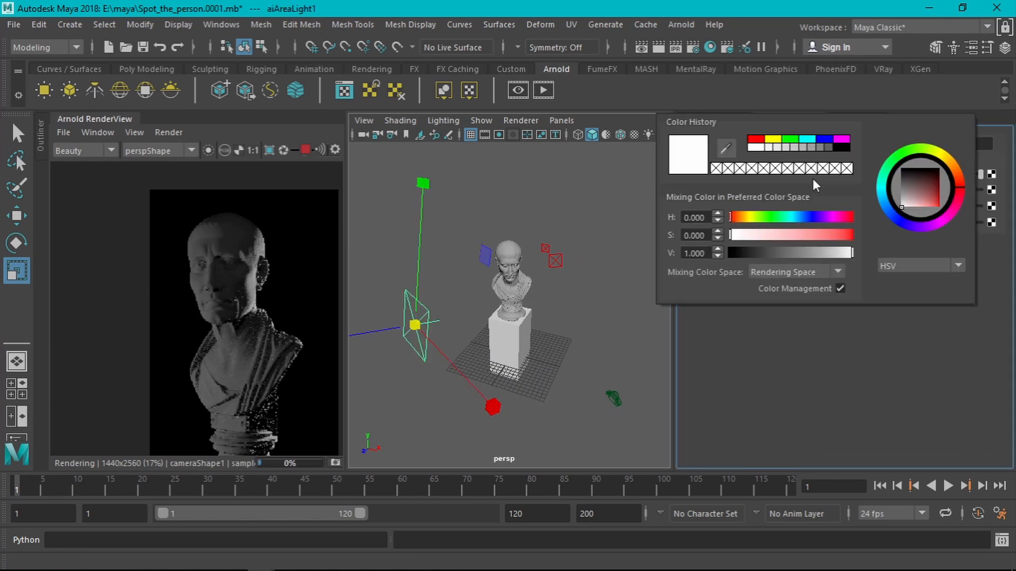
pyautogui.click(755, 139)
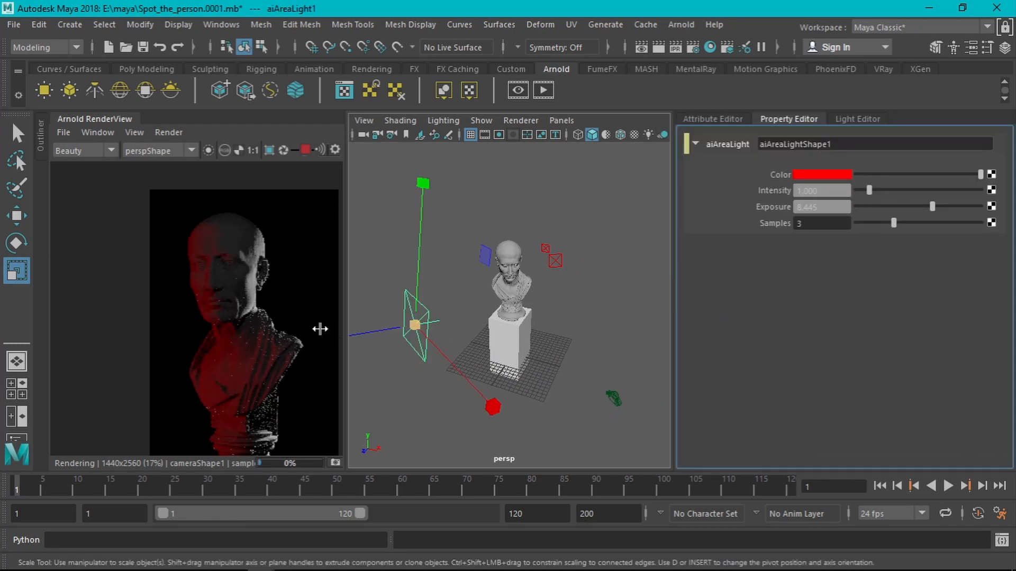
pyautogui.moveTo(951, 177)
pyautogui.mouseDown()
pyautogui.moveTo(914, 176)
pyautogui.moveTo(953, 177)
pyautogui.mouseUp()
pyautogui.click(841, 172)
pyautogui.moveTo(866, 225); pyautogui.dragTo(864, 228)
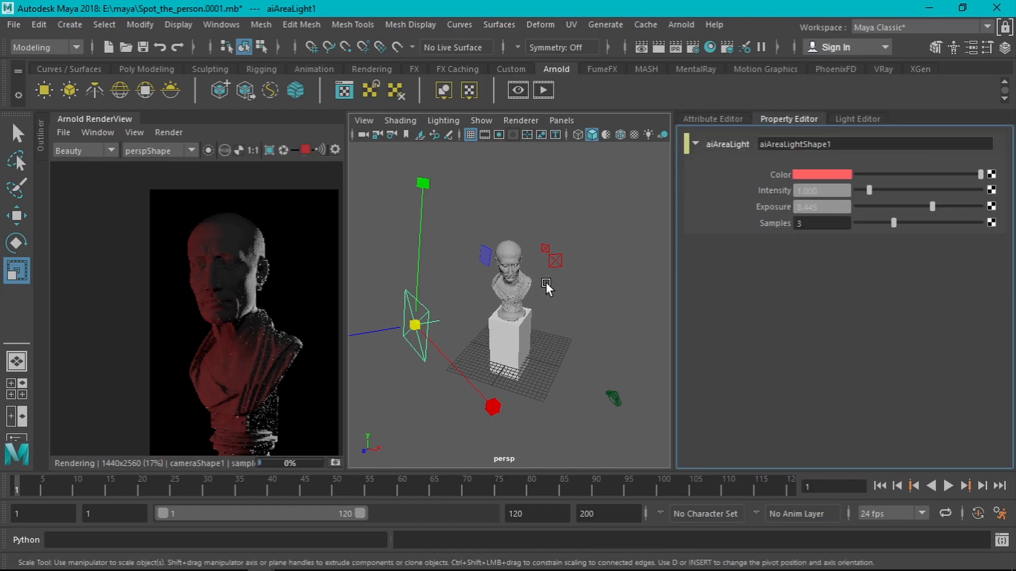
# - Select the second area light behind the bust and set its color to pure blue
pyautogui.click(544, 247)
pyautogui.keyDown('alt'); pyautogui.moveTo(544, 248); pyautogui.dragTo(492, 338); pyautogui.keyUp('alt')
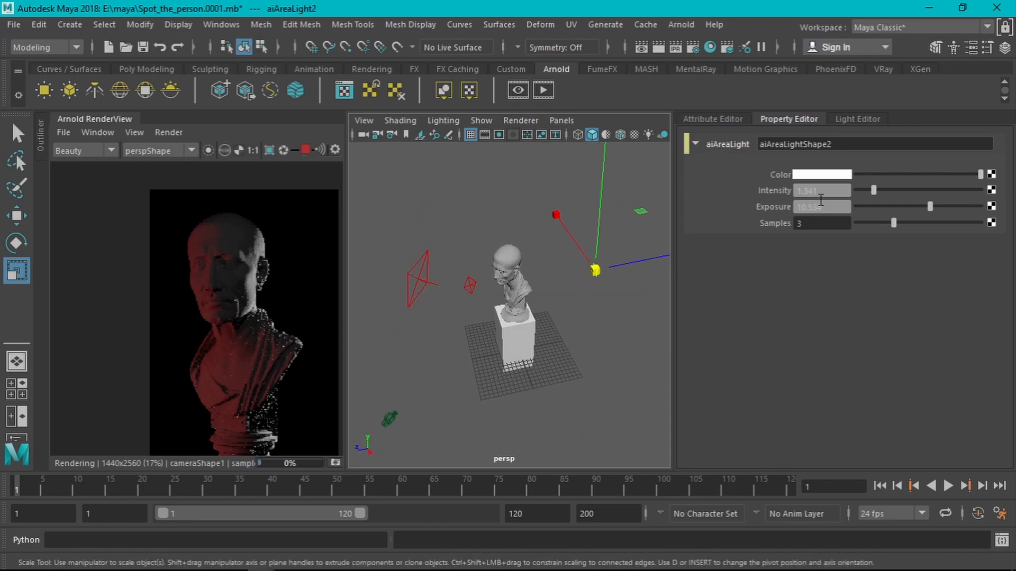
pyautogui.click(842, 174)
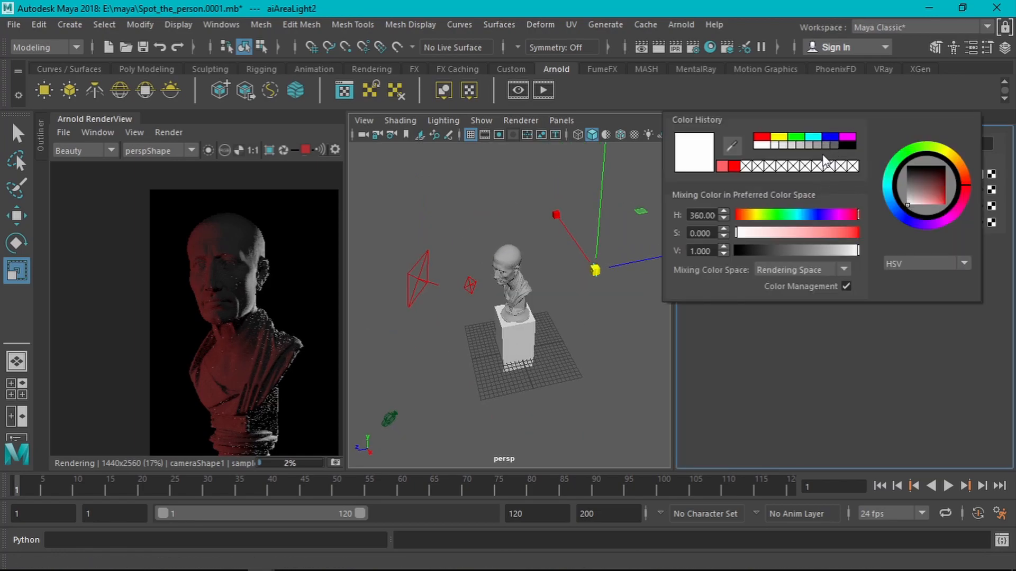
pyautogui.click(830, 137)
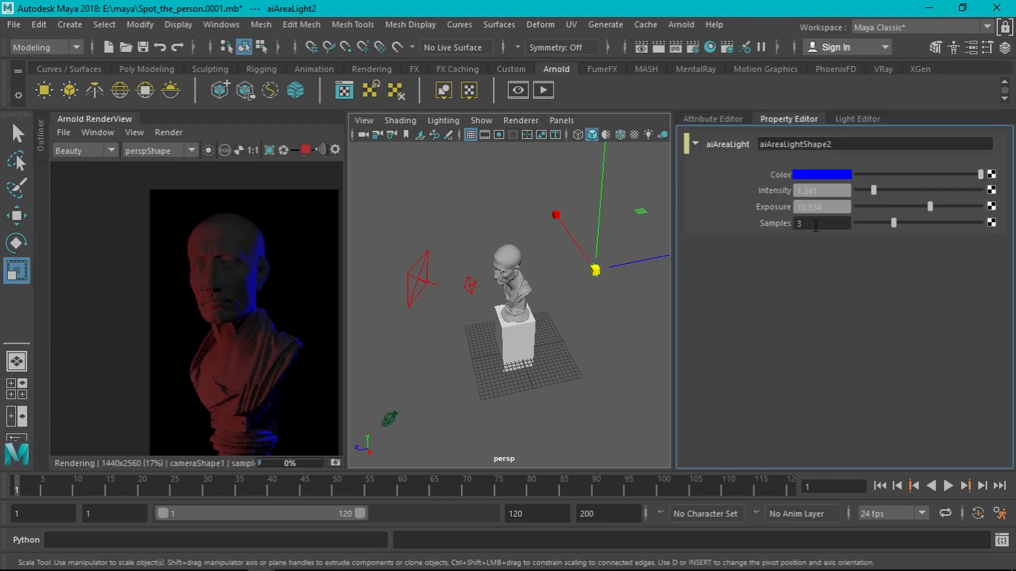
# - Change the second area light's color to pale cyan with hue 176 and saturation 0.730, and check the render
pyautogui.click(837, 177)
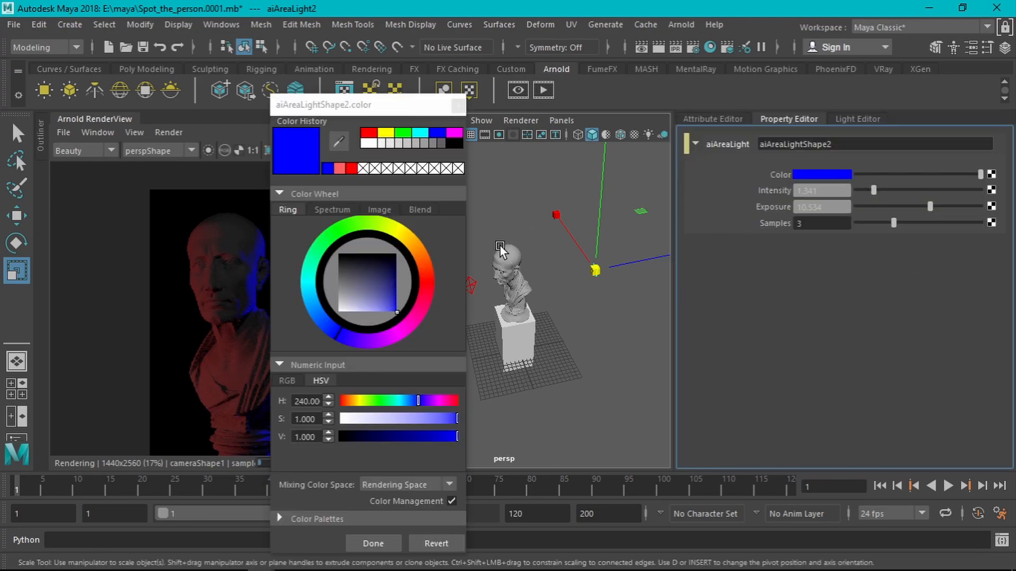
pyautogui.click(307, 279)
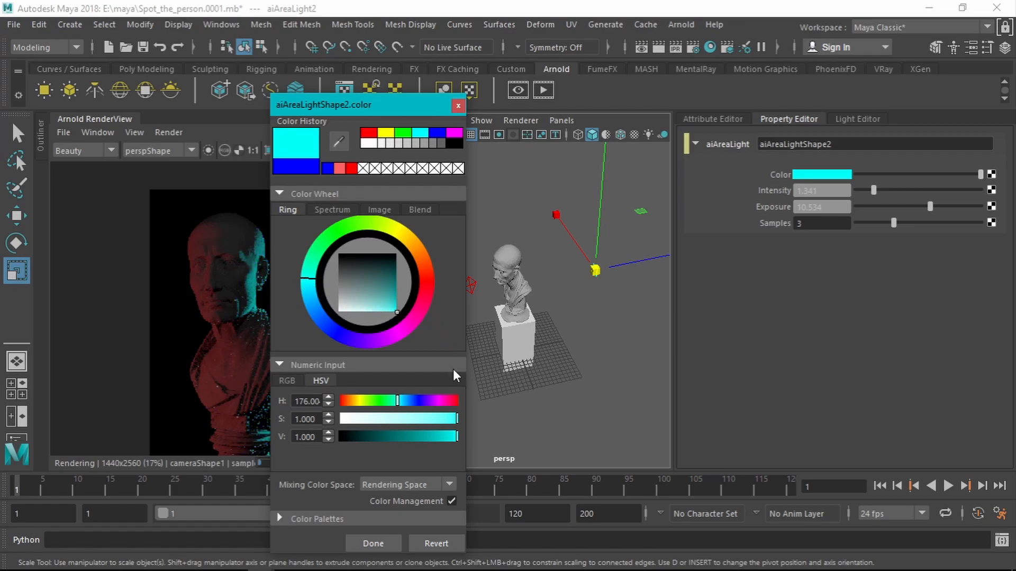
pyautogui.moveTo(450, 420); pyautogui.dragTo(427, 431)
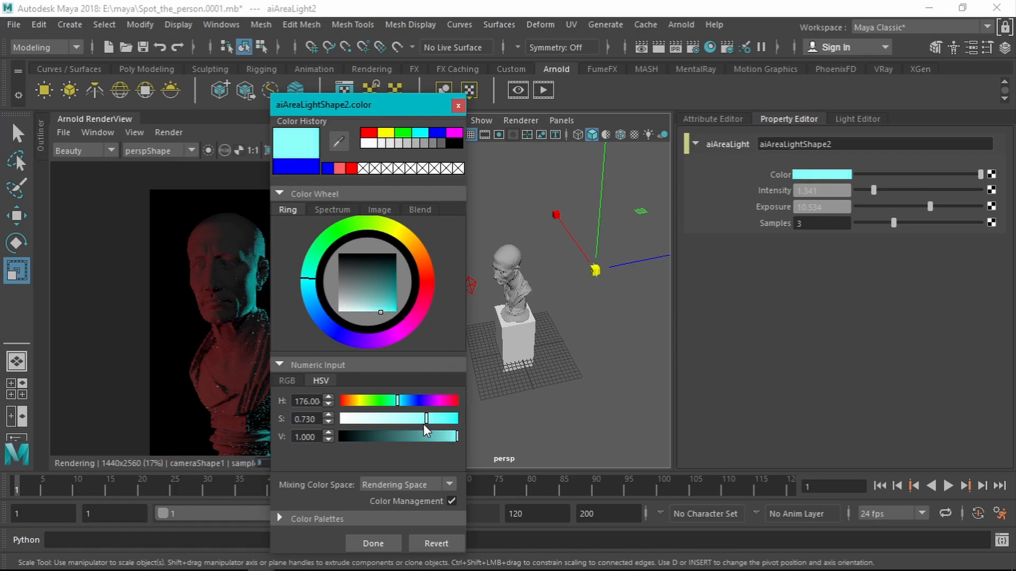
pyautogui.click(385, 545)
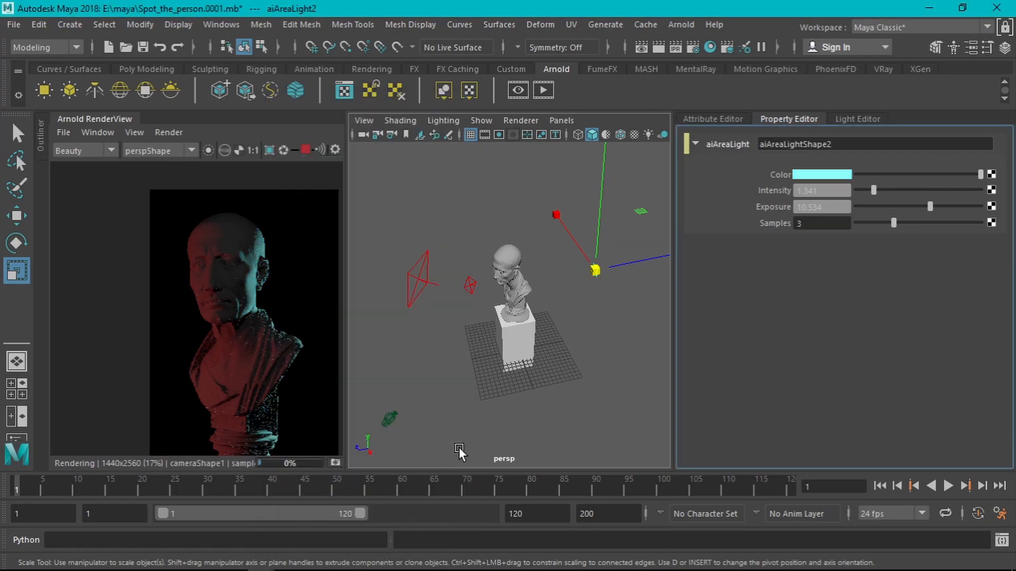
pyautogui.click(431, 355)
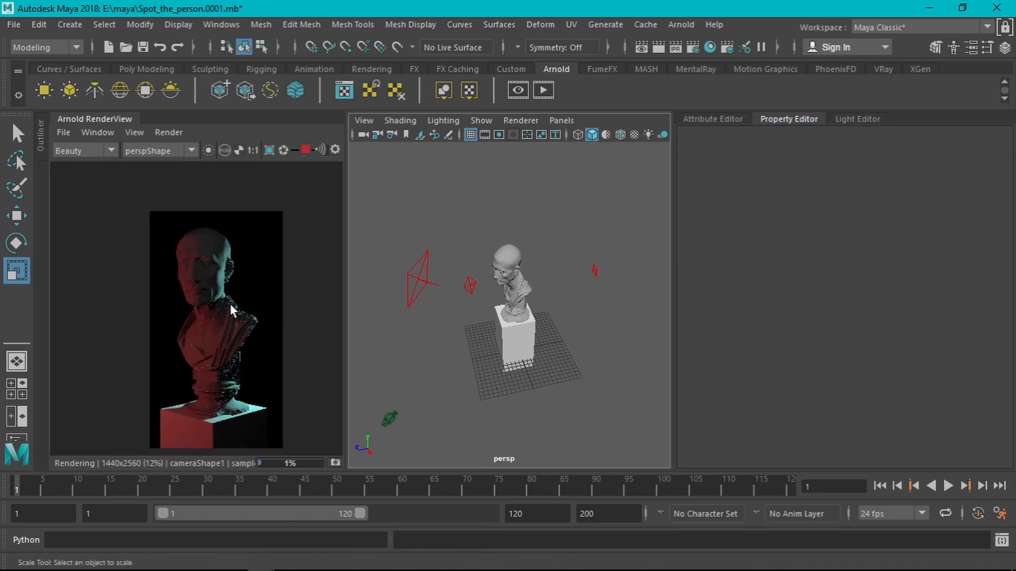
pyautogui.scroll(2, 229, 304)
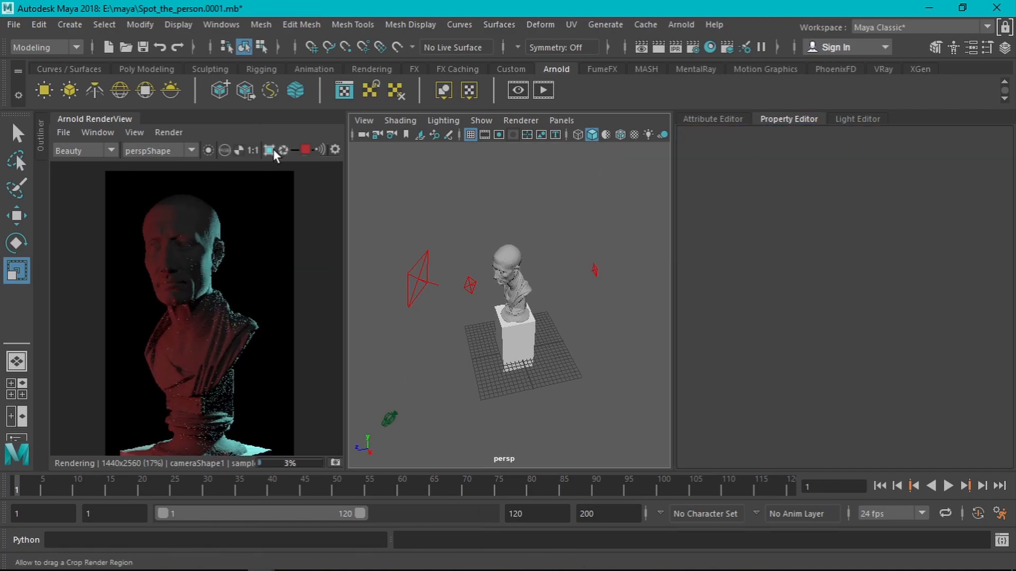
# - Restrict the live render to a region around the bust and set the third area light's exposure to 8
pyautogui.moveTo(115, 185); pyautogui.dragTo(312, 447)
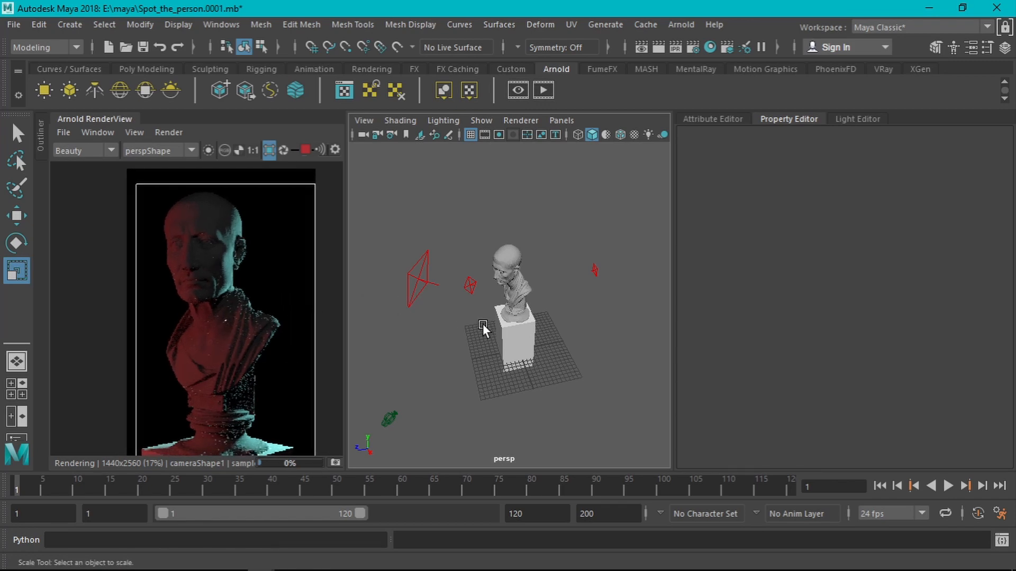
pyautogui.keyDown('alt'); pyautogui.moveTo(499, 359); pyautogui.dragTo(570, 284); pyautogui.keyUp('alt')
pyautogui.click(544, 255)
pyautogui.doubleClick(809, 207)
pyautogui.write('8')
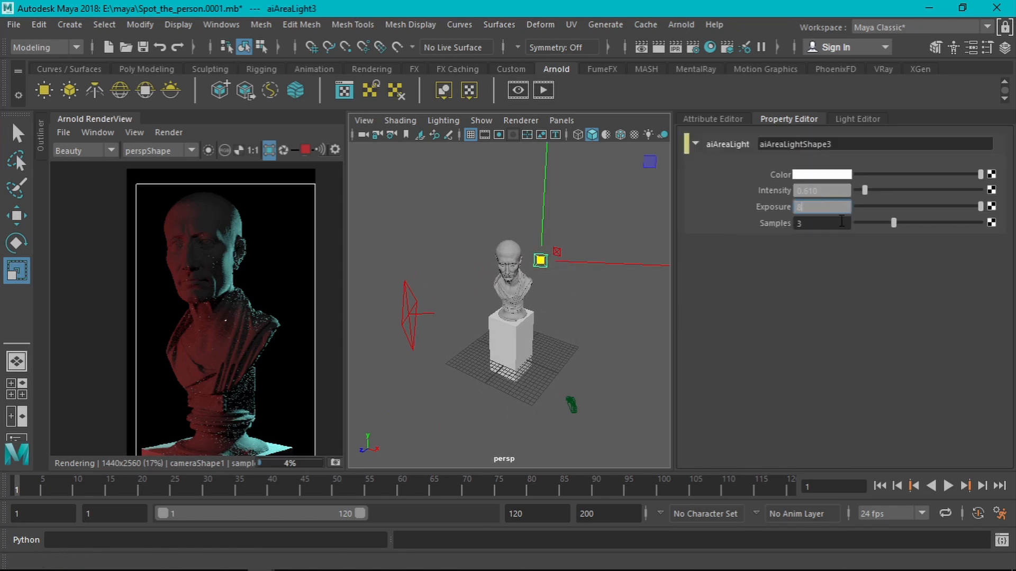
pyautogui.click(838, 222)
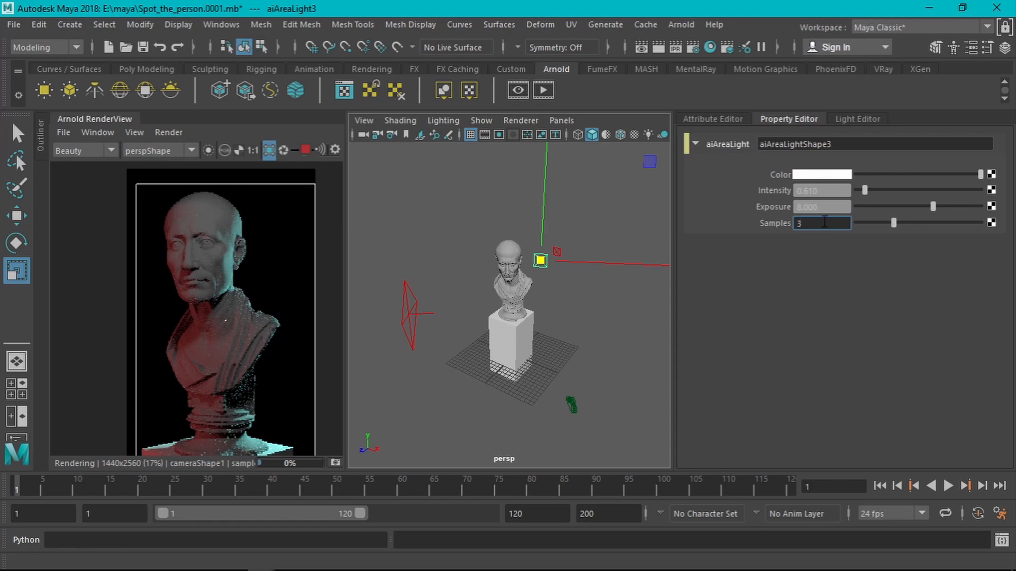
# - Lower the third area light's exposure to 4.476 and check the result on the rendered bust
pyautogui.moveTo(927, 205); pyautogui.dragTo(906, 212)
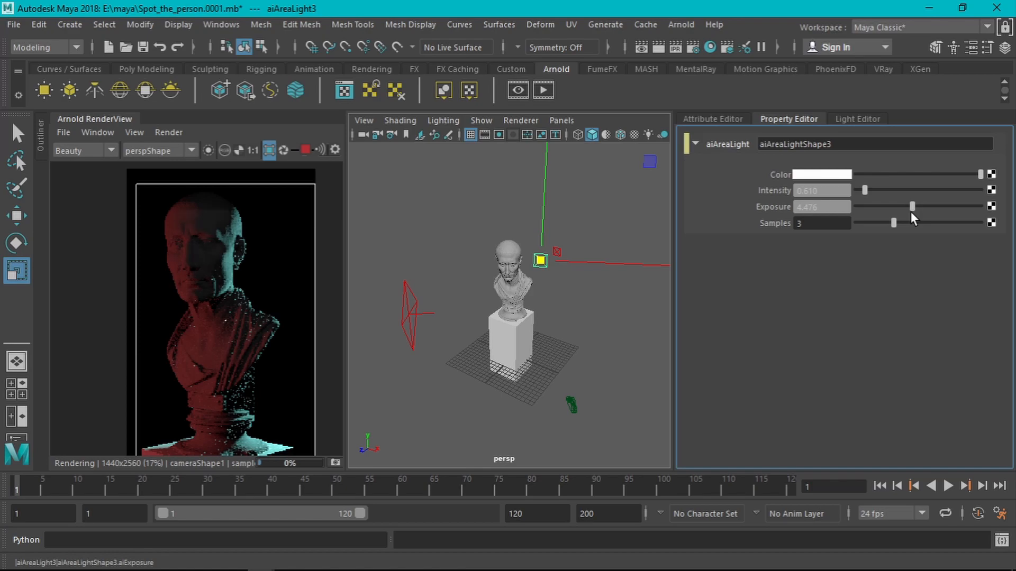
pyautogui.scroll(-2, 236, 303)
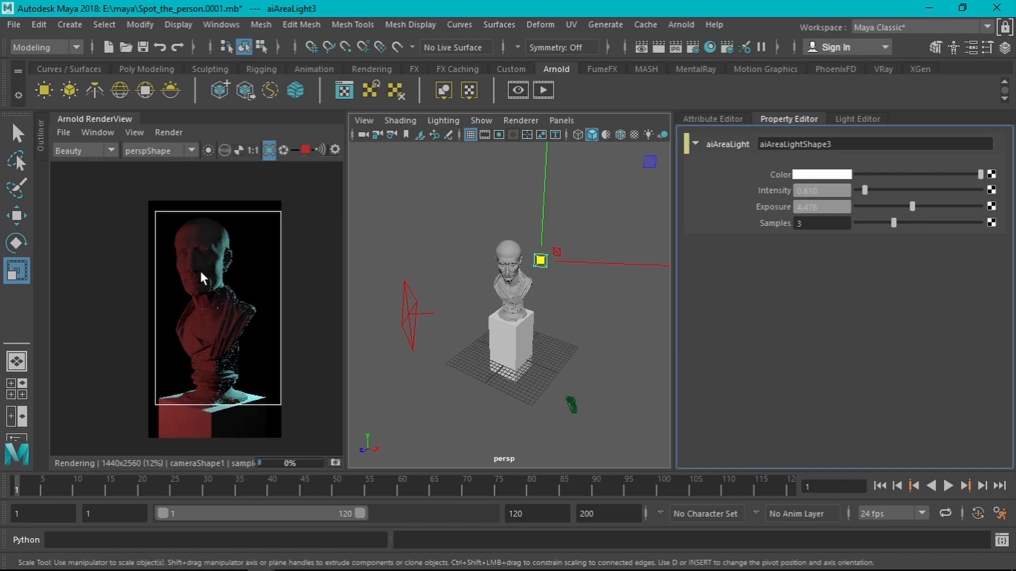
pyautogui.scroll(2, 202, 271)
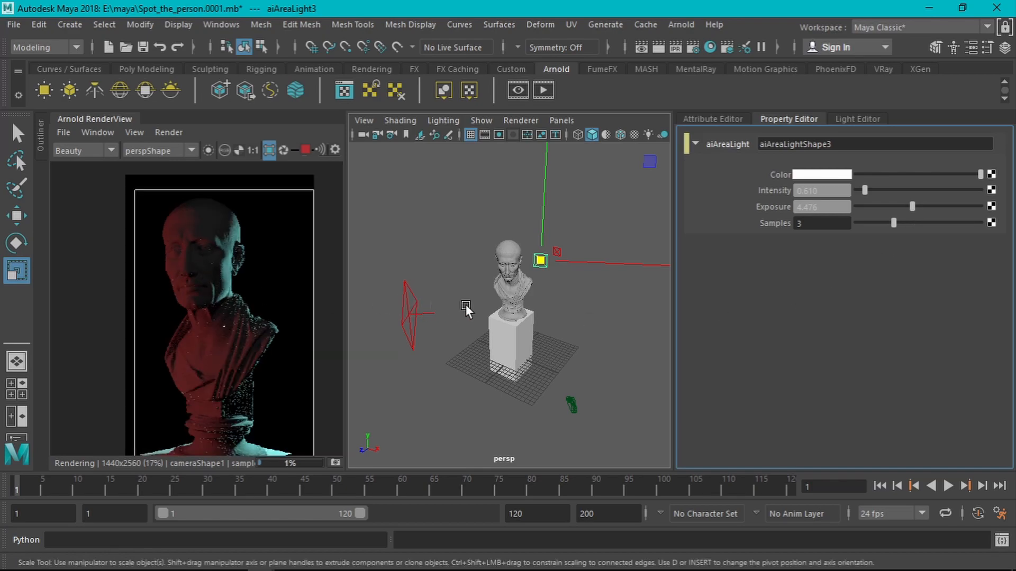
# - Reposition the third area light by looking through it at the bust, close the look-through window and deselect the light
pyautogui.click(861, 119)
pyautogui.keyDown('alt'); pyautogui.moveTo(734, 453); pyautogui.dragTo(711, 453); pyautogui.keyUp('alt')
pyautogui.keyDown('alt'); pyautogui.moveTo(713, 454); pyautogui.dragTo(781, 460, button='middle'); pyautogui.keyUp('alt')
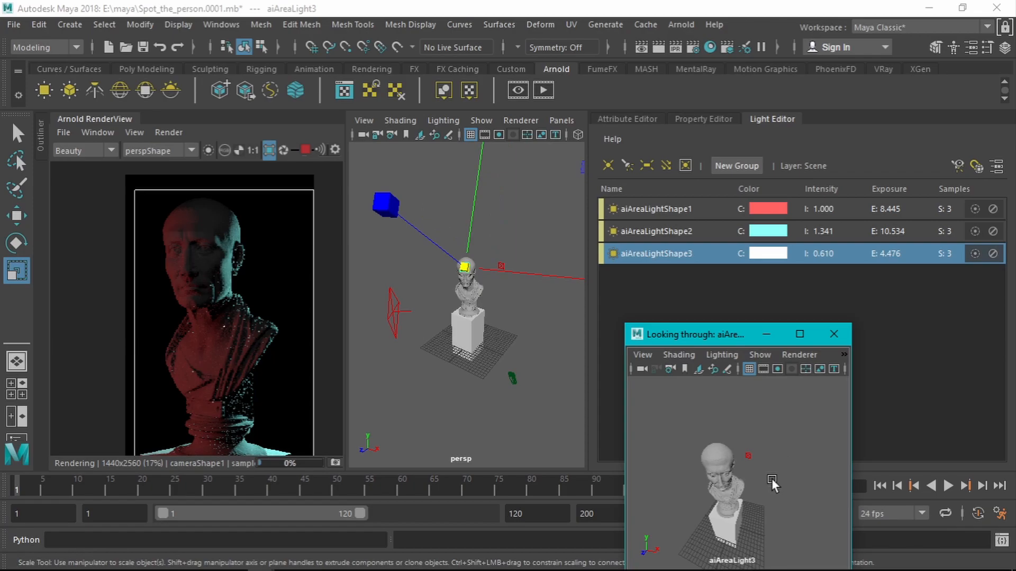
pyautogui.moveTo(737, 484)
pyautogui.keyDown('alt'); pyautogui.mouseDown()
pyautogui.moveTo(753, 492)
pyautogui.moveTo(716, 487)
pyautogui.moveTo(726, 480)
pyautogui.mouseUp(); pyautogui.keyUp('alt')
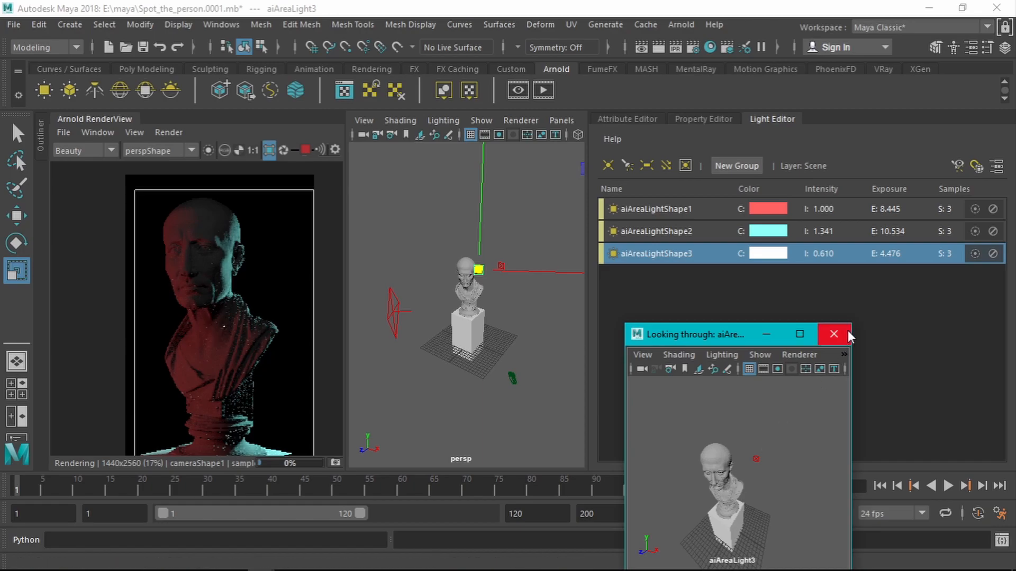
pyautogui.click(834, 333)
pyautogui.keyDown('alt'); pyautogui.moveTo(498, 335); pyautogui.dragTo(526, 321); pyautogui.keyUp('alt')
pyautogui.click(493, 357)
pyautogui.keyDown('alt'); pyautogui.moveTo(478, 361); pyautogui.dragTo(492, 360); pyautogui.keyUp('alt')
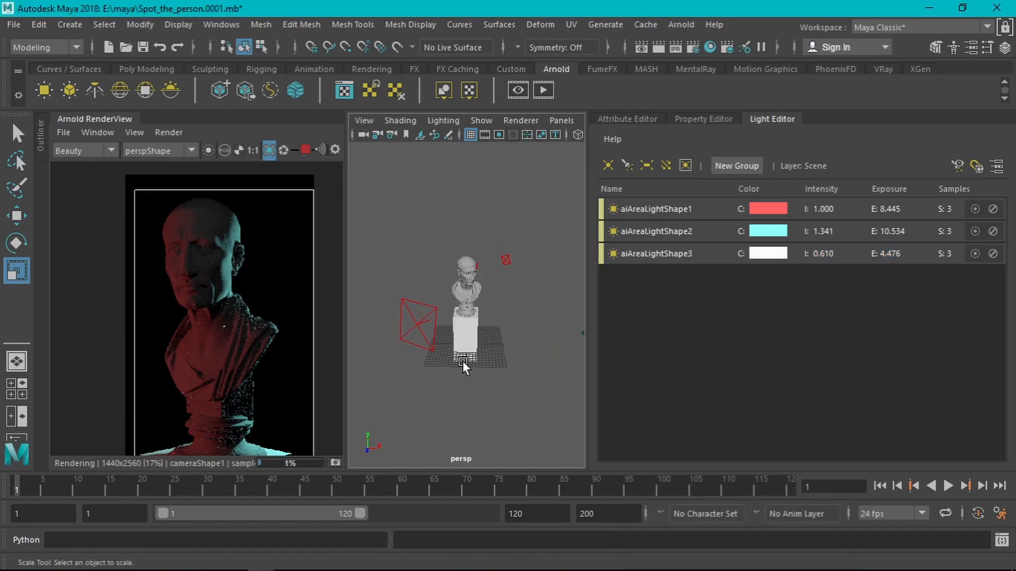
# - Turn off the render region and check the bust and pedestal in the full-frame render
pyautogui.keyDown('alt'); pyautogui.moveTo(230, 327); pyautogui.dragTo(218, 311, button='middle'); pyautogui.keyUp('alt')
pyautogui.click(268, 150)
pyautogui.scroll(-2, 206, 276)
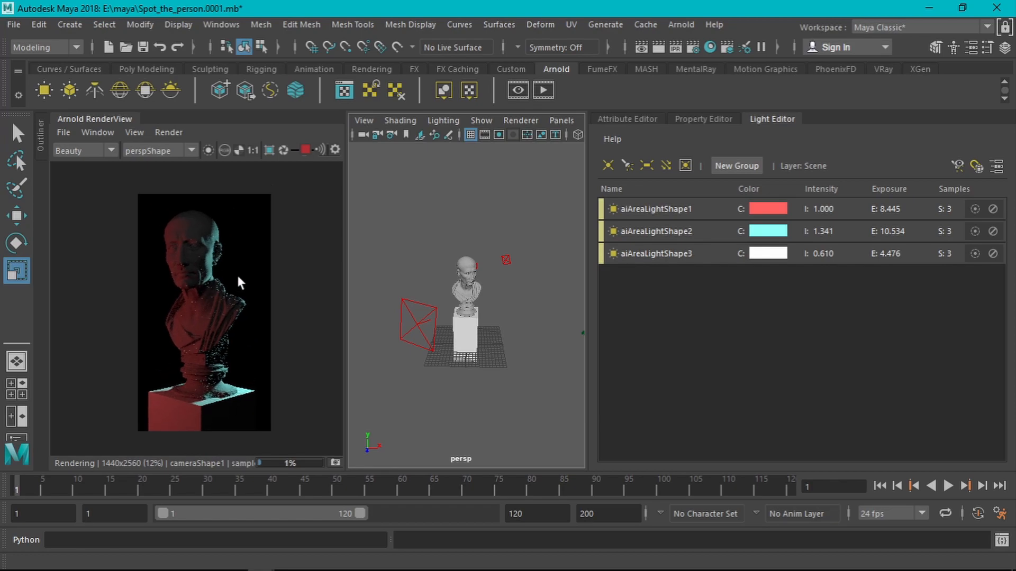
pyautogui.scroll(2, 182, 256)
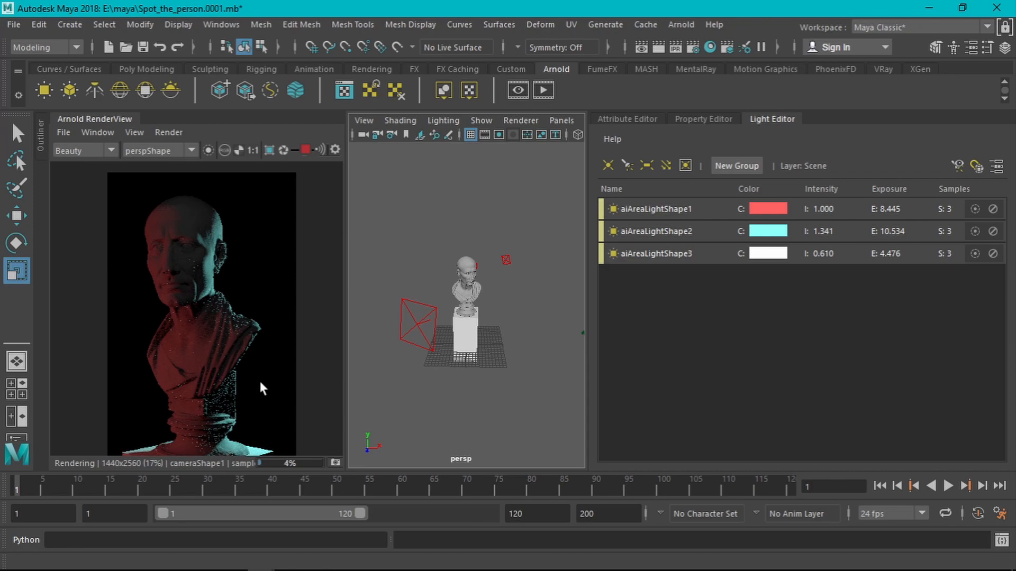
pyautogui.scroll(2, 188, 297)
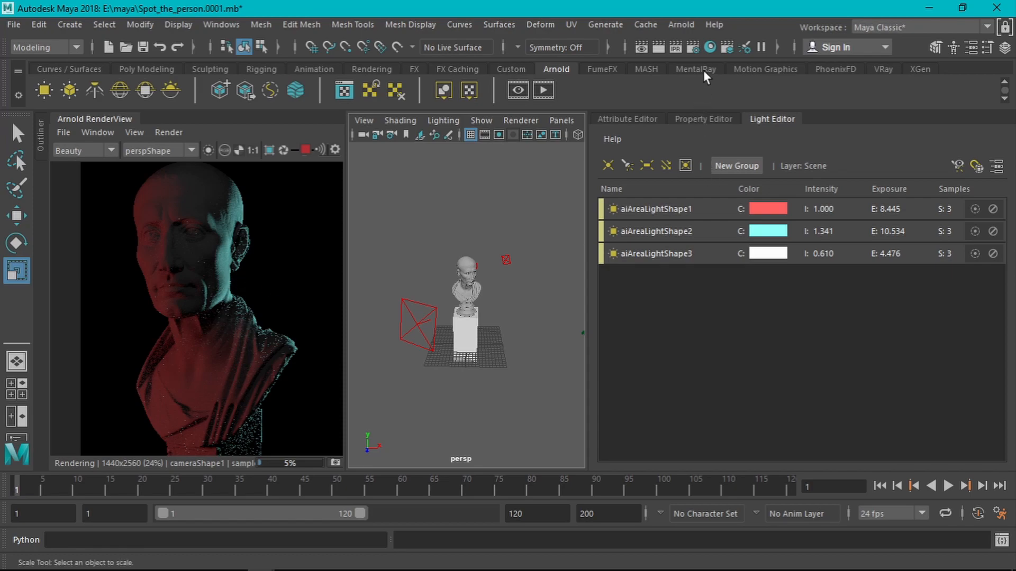
# - Stop the live render and assign an aiAtmosphereVolume as the environment atmosphere in the Arnold render settings
pyautogui.click(306, 151)
pyautogui.click(693, 47)
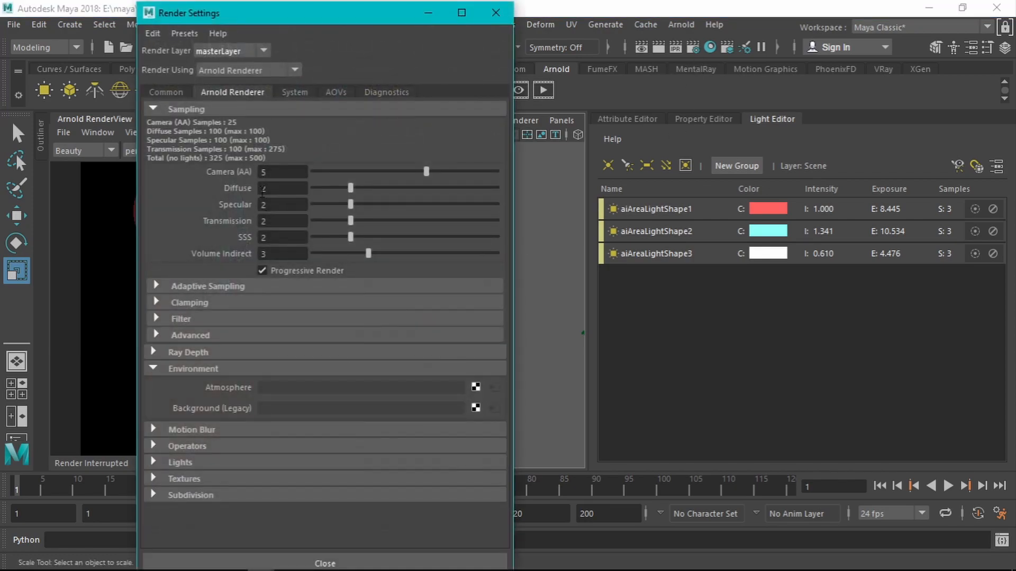
pyautogui.rightClick(234, 392)
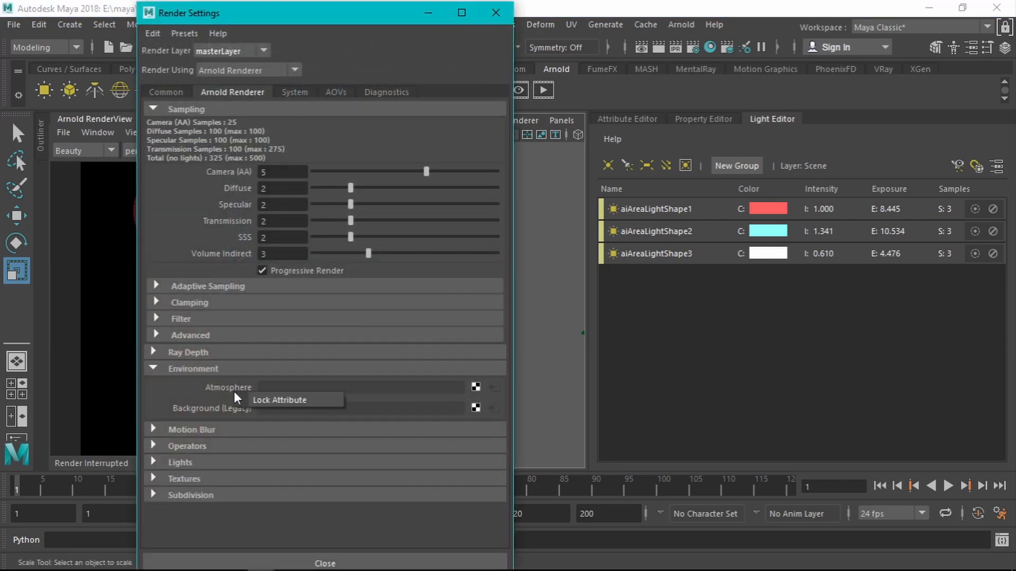
pyautogui.click(475, 388)
pyautogui.click(476, 387)
pyautogui.click(500, 408)
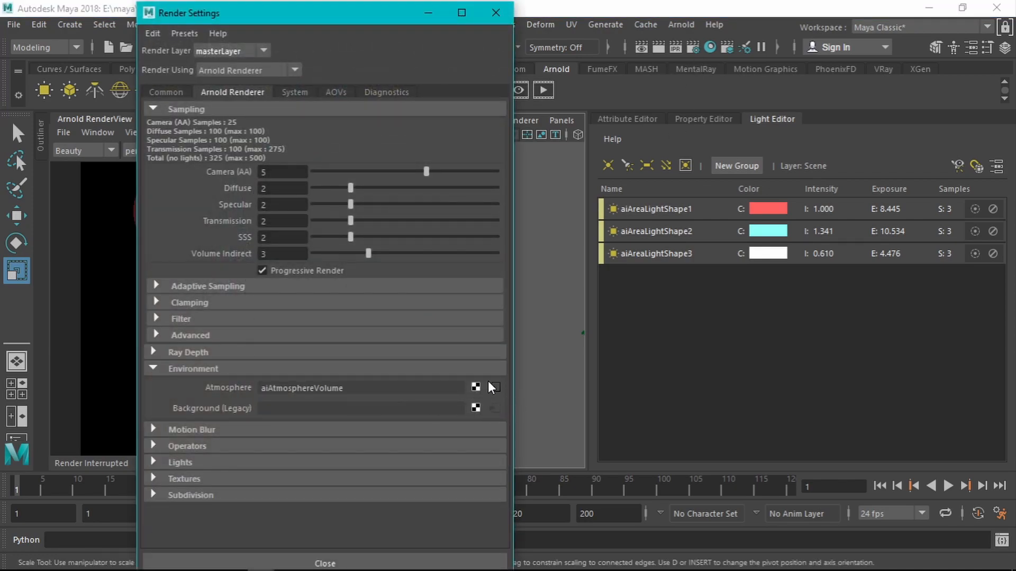
pyautogui.click(707, 120)
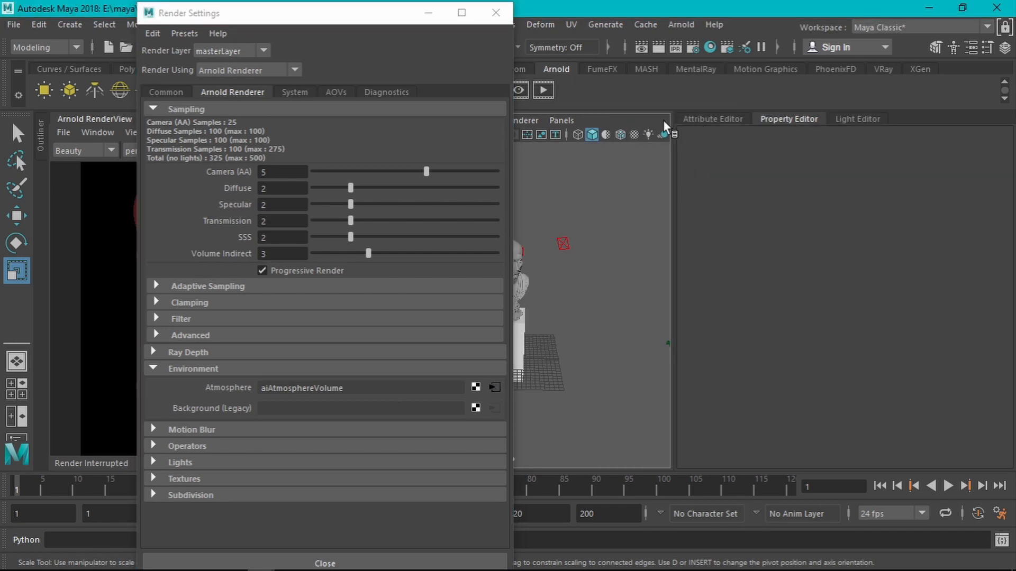
pyautogui.click(502, 15)
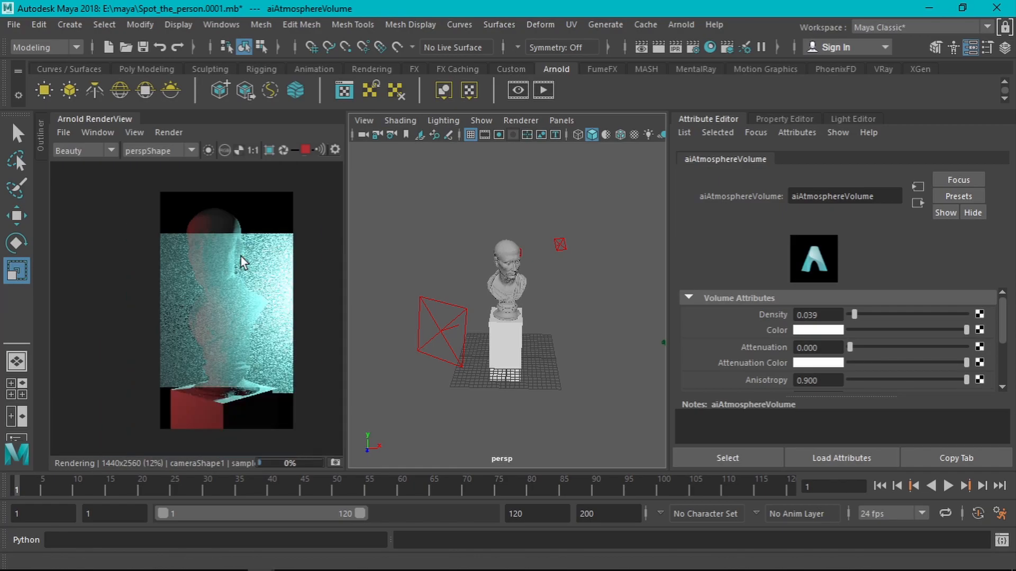
# - Set the atmosphere volume's density to 0.040 and its anisotropy to -0.598
pyautogui.moveTo(222, 269); pyautogui.dragTo(210, 274)
pyautogui.moveTo(871, 315); pyautogui.dragTo(808, 316)
pyautogui.click(814, 316)
pyautogui.write('40')
pyautogui.press('Tab')
pyautogui.moveTo(941, 381); pyautogui.dragTo(868, 385)
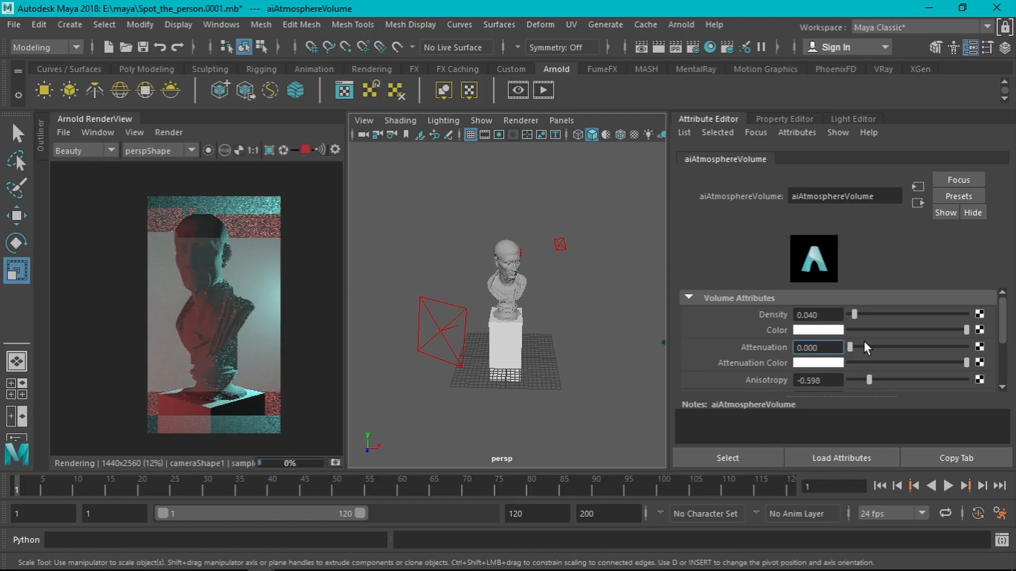
# - Set the atmosphere volume's attenuation to 0.555 and adjust its anisotropy to -0.494
pyautogui.moveTo(860, 345); pyautogui.dragTo(915, 342)
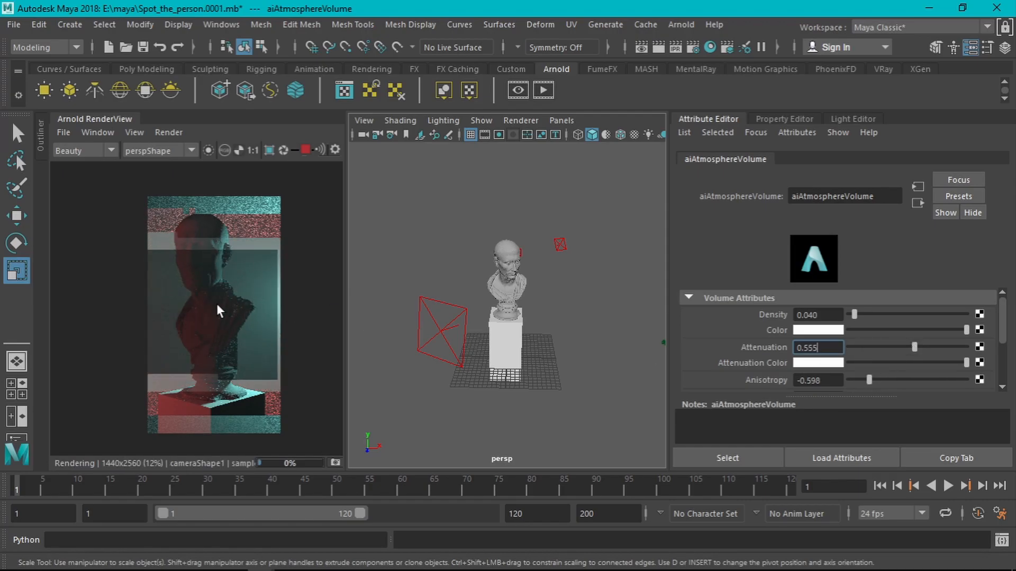
pyautogui.scroll(2, 209, 246)
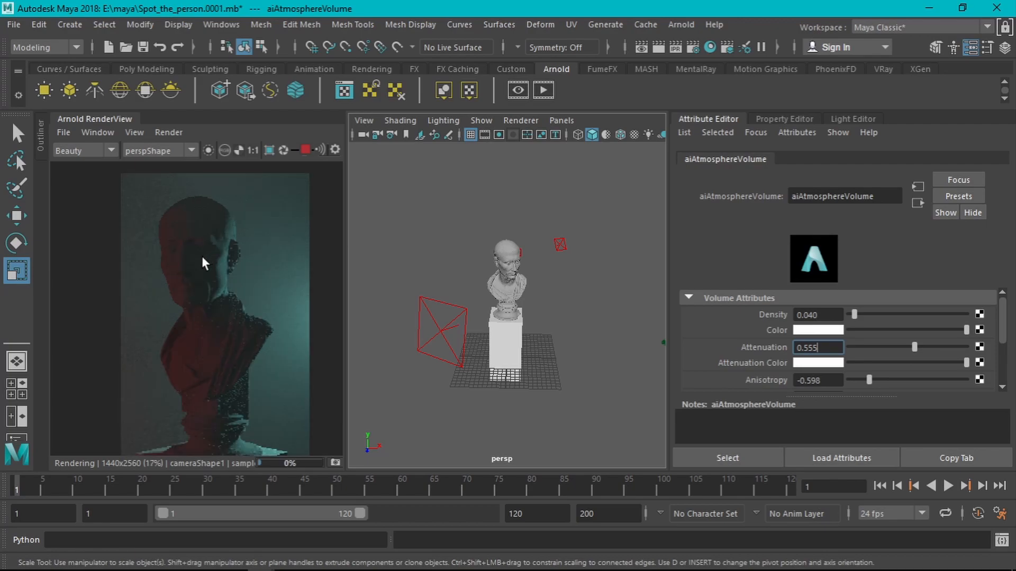
pyautogui.click(898, 379)
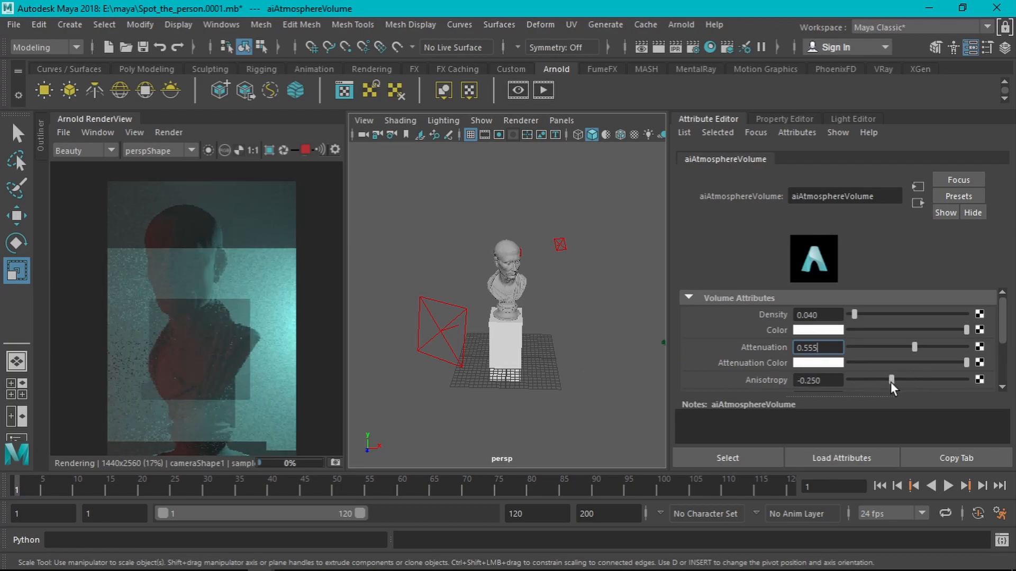
pyautogui.moveTo(890, 382); pyautogui.dragTo(878, 382)
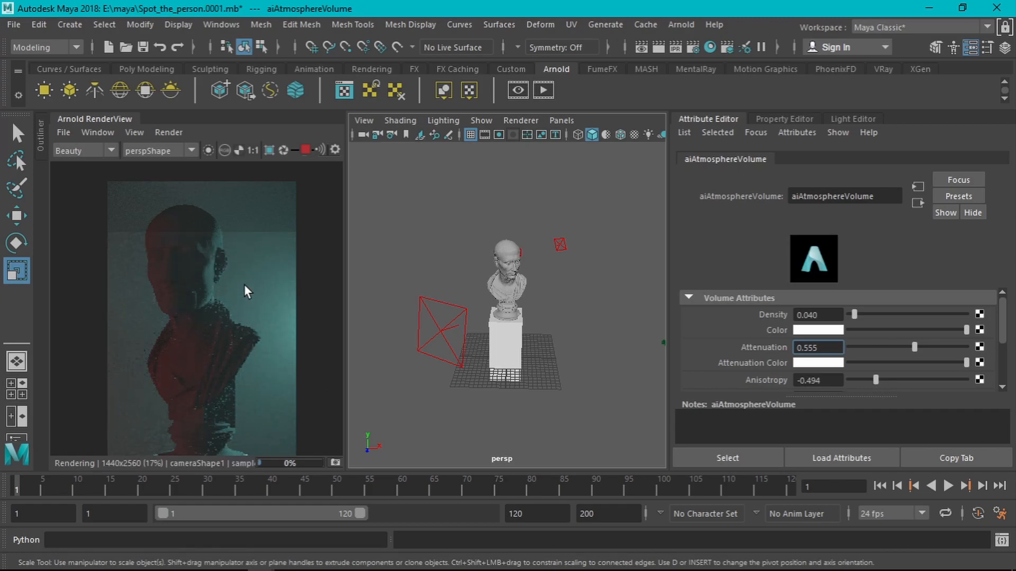
# - Limit the live render to a region over the head and torso and set the atmosphere's anisotropy to -0.540
pyautogui.click(269, 151)
pyautogui.moveTo(99, 175); pyautogui.dragTo(322, 423)
pyautogui.click(866, 383)
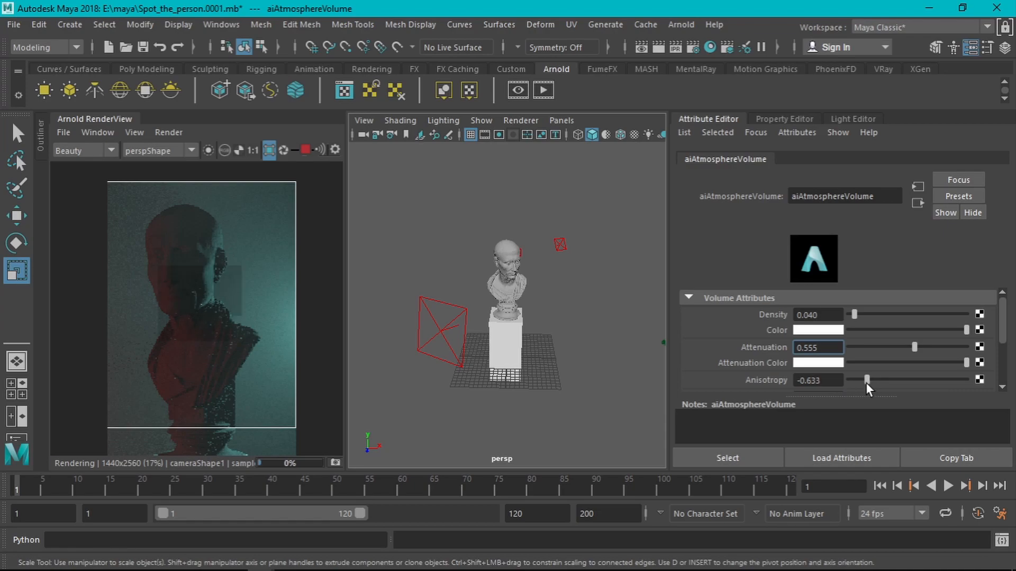
pyautogui.scroll(-2, 274, 276)
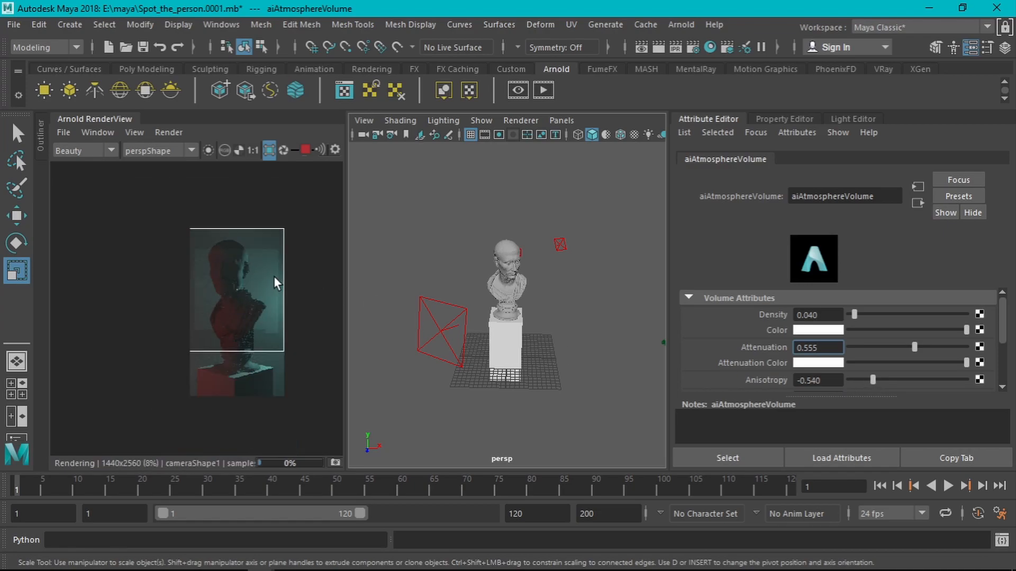
pyautogui.scroll(2, 260, 280)
pyautogui.moveTo(245, 284); pyautogui.dragTo(256, 291, button='middle')
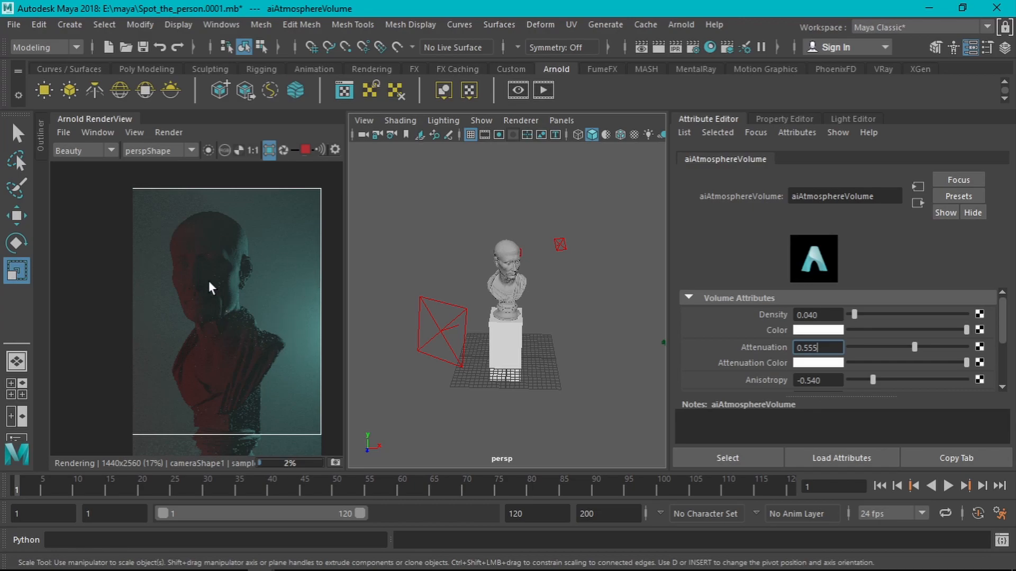
# - Select the red area light and raise its intensity to 2.903
pyautogui.click(442, 328)
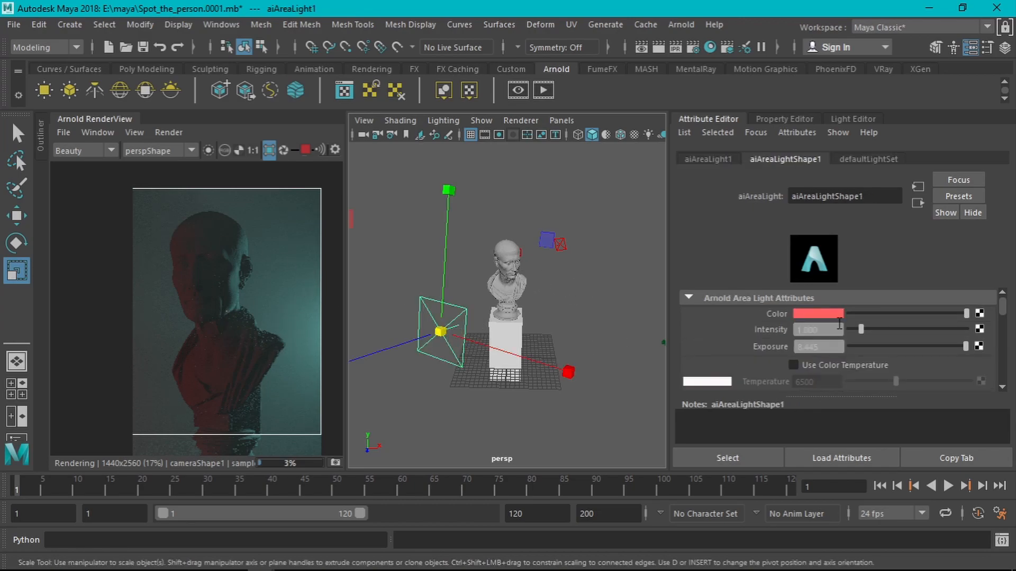
pyautogui.moveTo(891, 325); pyautogui.dragTo(877, 327)
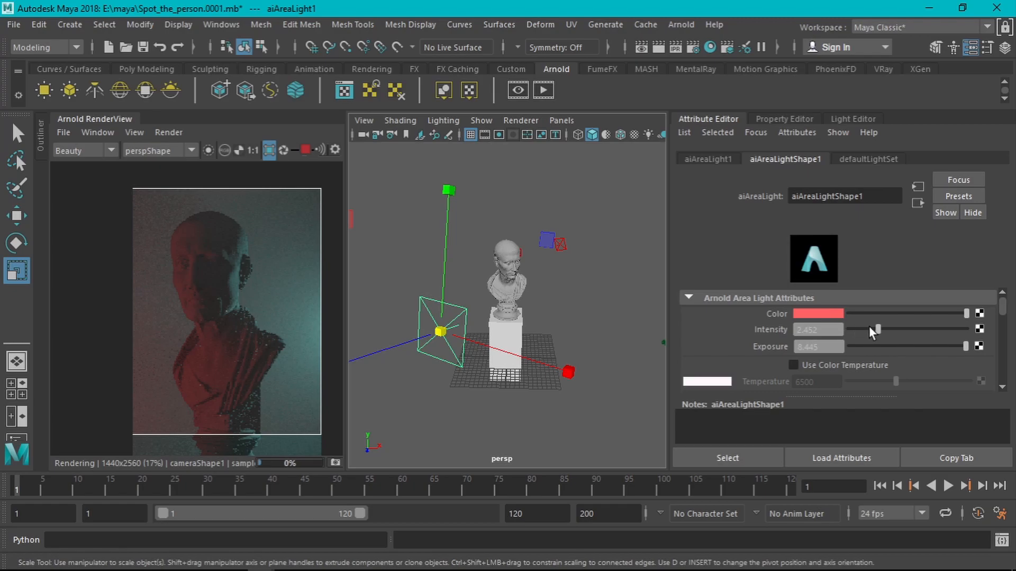
pyautogui.moveTo(878, 329)
pyautogui.mouseDown()
pyautogui.moveTo(908, 329)
pyautogui.moveTo(883, 332)
pyautogui.mouseUp()
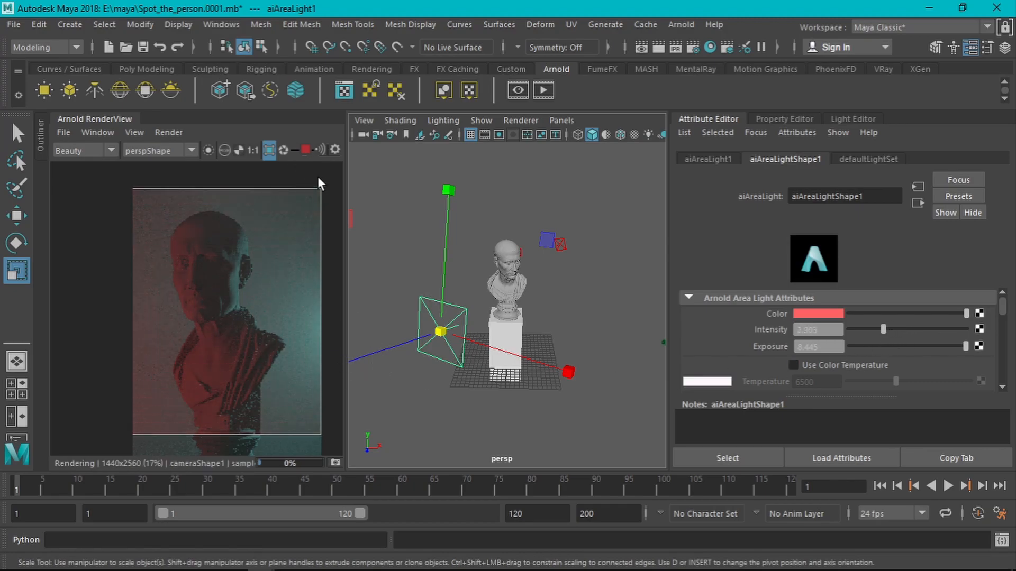
# - Widen the render view pane and restart the live render
pyautogui.moveTo(350, 186); pyautogui.dragTo(392, 188)
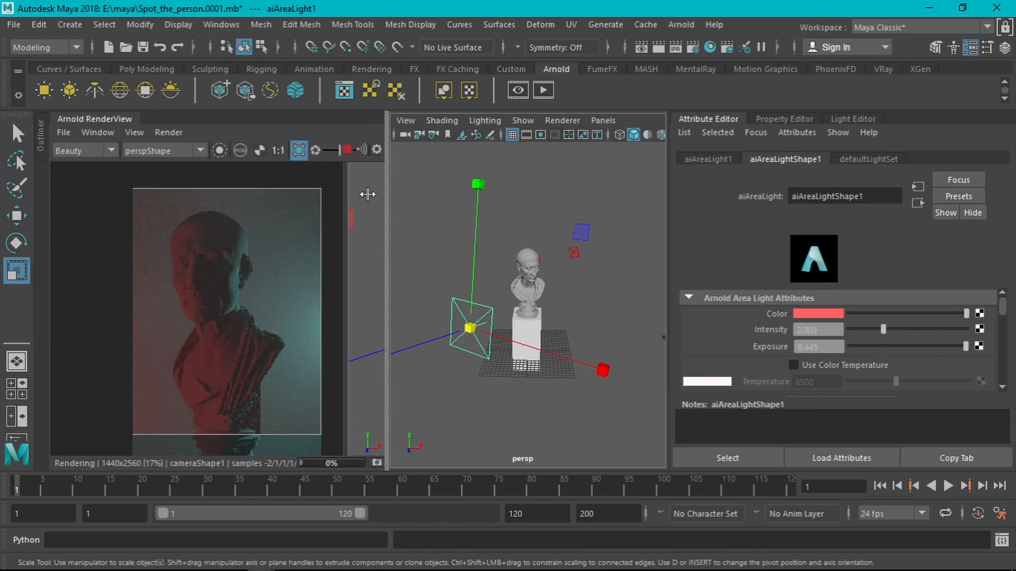
pyautogui.click(344, 152)
pyautogui.click(343, 153)
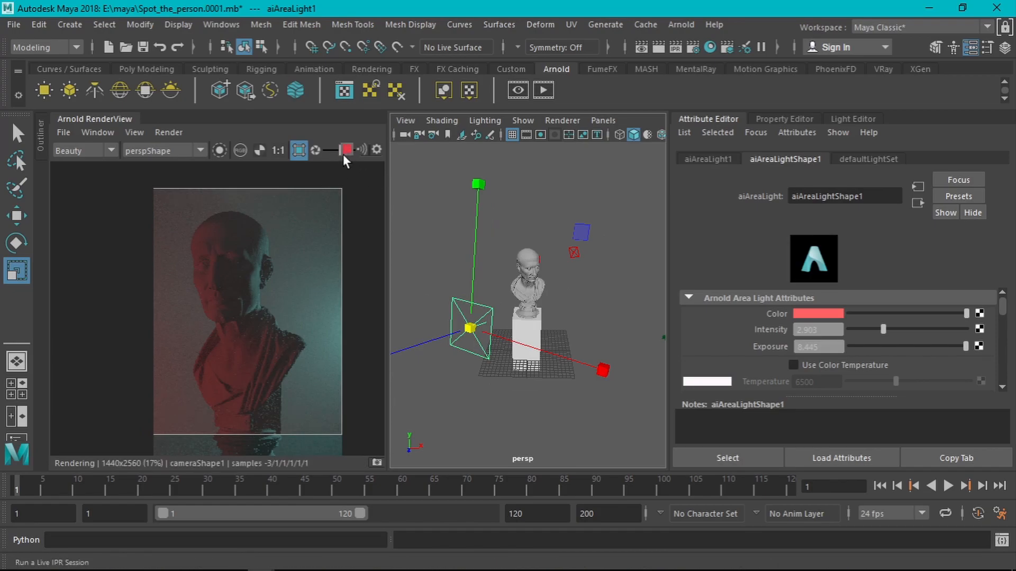
pyautogui.click(315, 150)
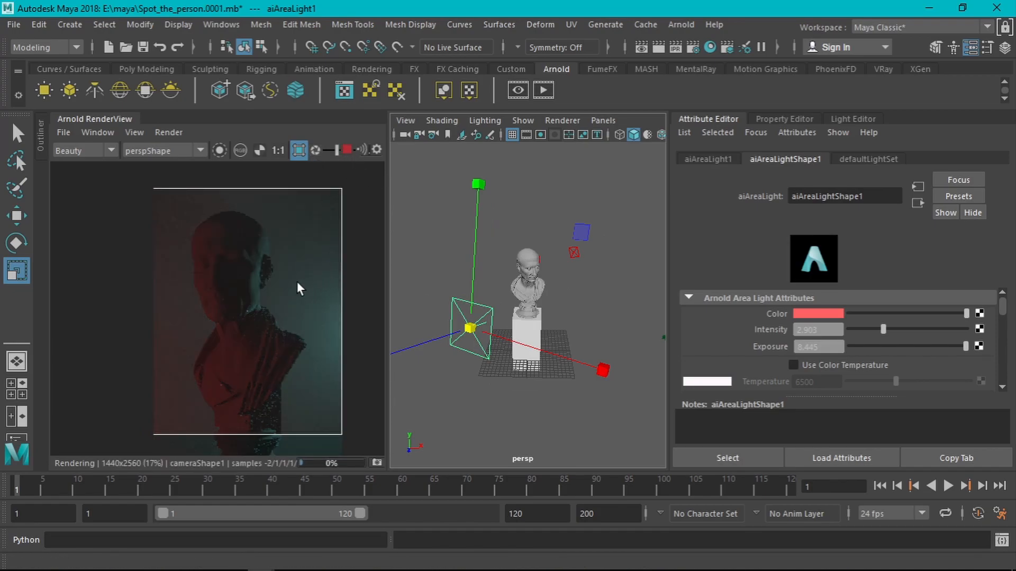
# - Raise the red area light's intensity to 4.000 and turn off the render region to check the whole frame
pyautogui.moveTo(883, 329); pyautogui.dragTo(903, 329)
pyautogui.click(919, 328)
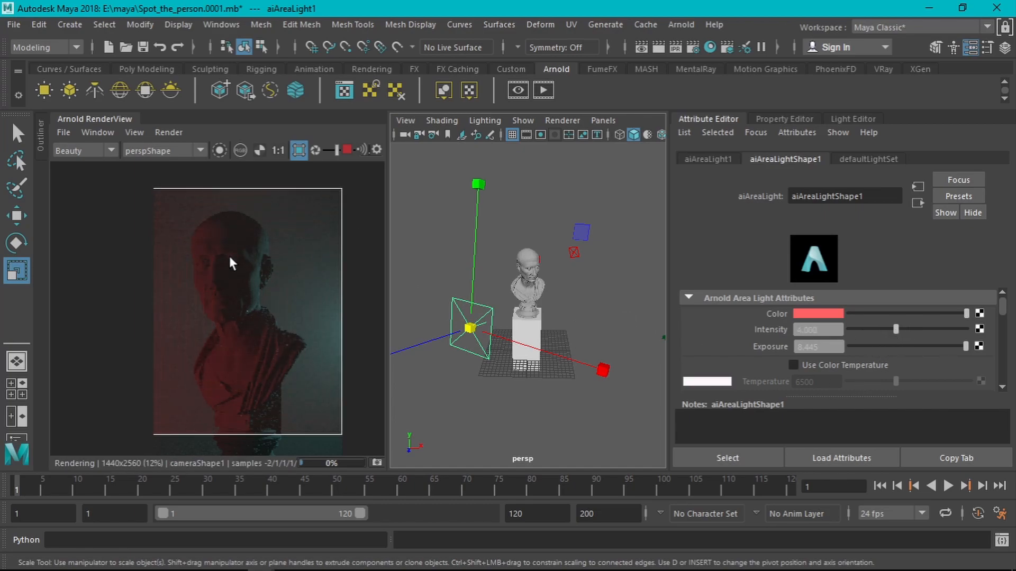
pyautogui.scroll(-2, 230, 256)
pyautogui.click(299, 150)
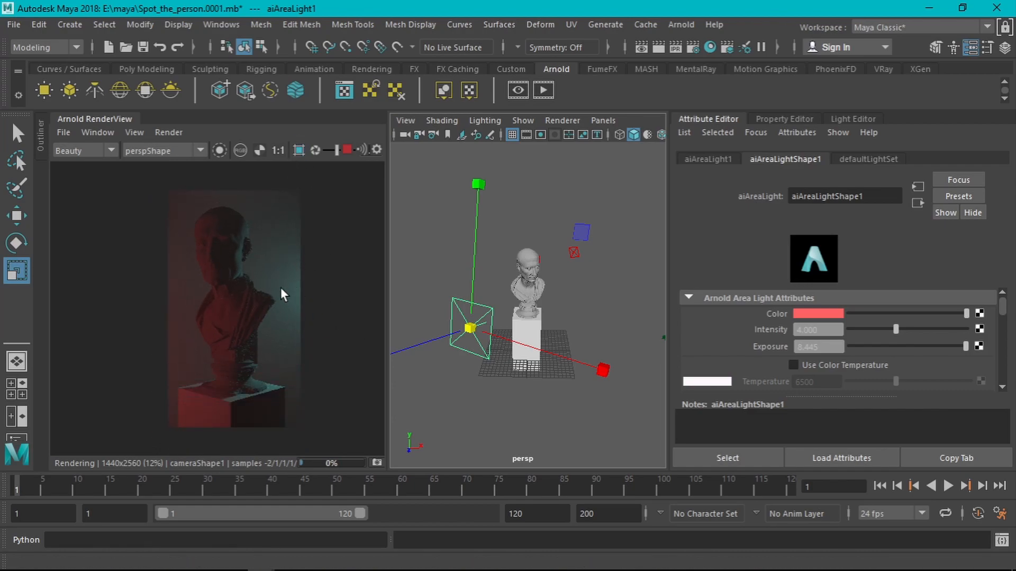
pyautogui.scroll(2, 223, 225)
# - Select the cyan area light behind the bust and raise its intensity to 2.581
pyautogui.keyDown('alt'); pyautogui.moveTo(554, 291); pyautogui.dragTo(497, 313); pyautogui.keyUp('alt')
pyautogui.click(571, 253)
pyautogui.click(570, 253)
pyautogui.moveTo(866, 329); pyautogui.dragTo(880, 329)
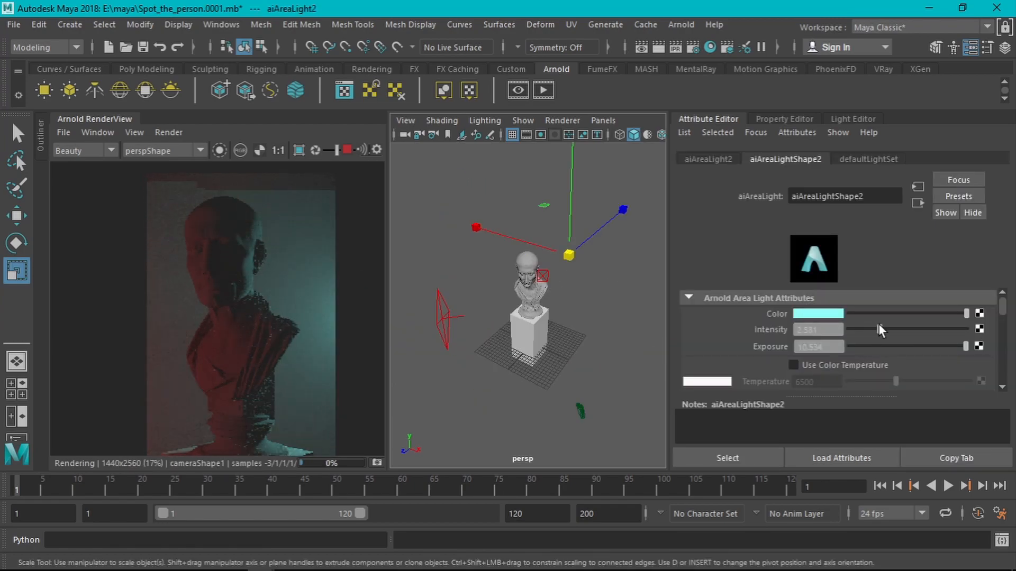
pyautogui.keyDown('alt'); pyautogui.moveTo(475, 380); pyautogui.dragTo(553, 309); pyautogui.keyUp('alt')
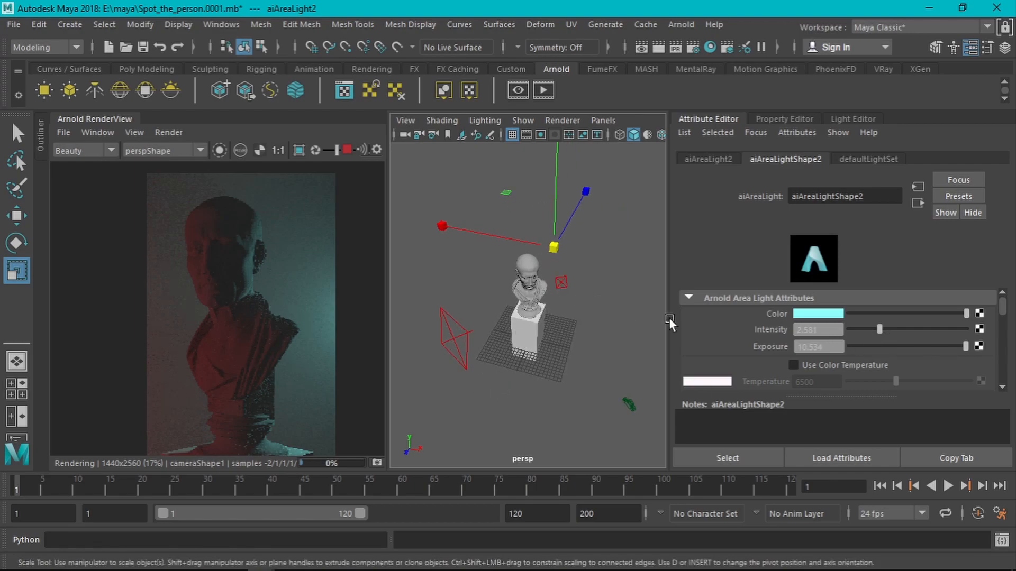
# - Select the white area light behind the bust, lower its intensity to 1.548 and refresh the live render
pyautogui.click(562, 282)
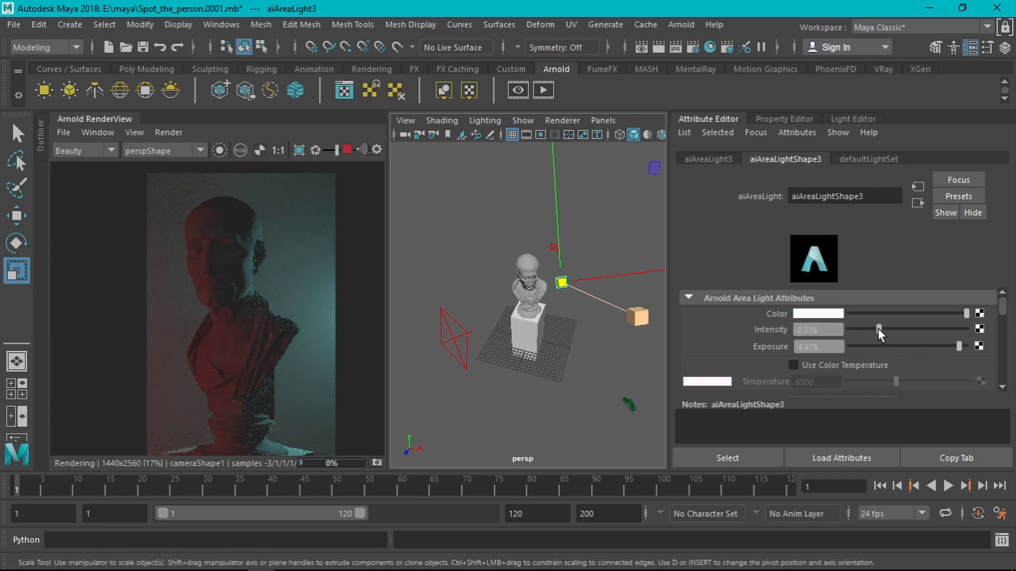
pyautogui.click(856, 330)
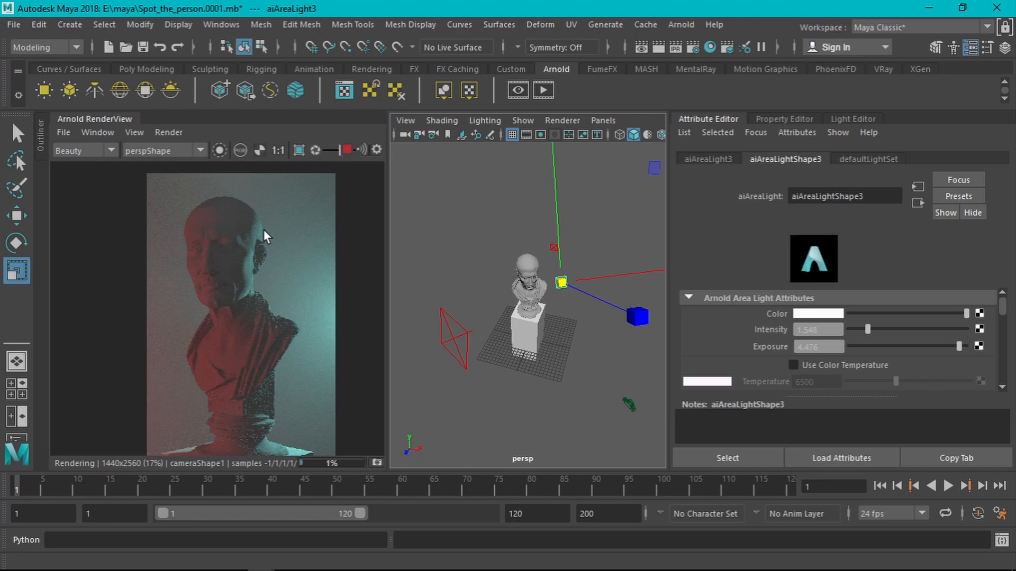
pyautogui.scroll(-2, 262, 230)
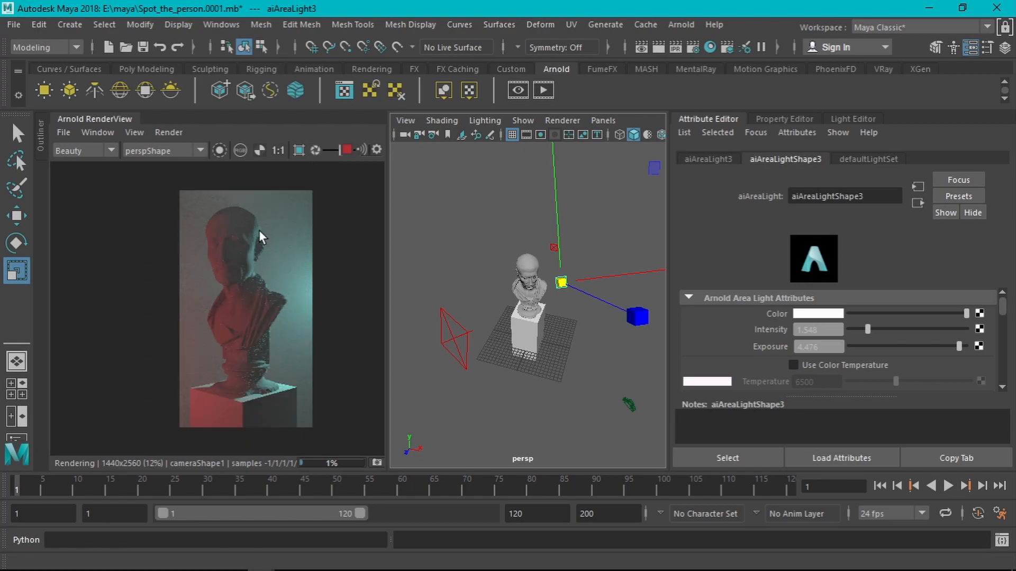
pyautogui.click(316, 150)
pyautogui.scroll(3, 241, 273)
pyautogui.scroll(-3, 233, 269)
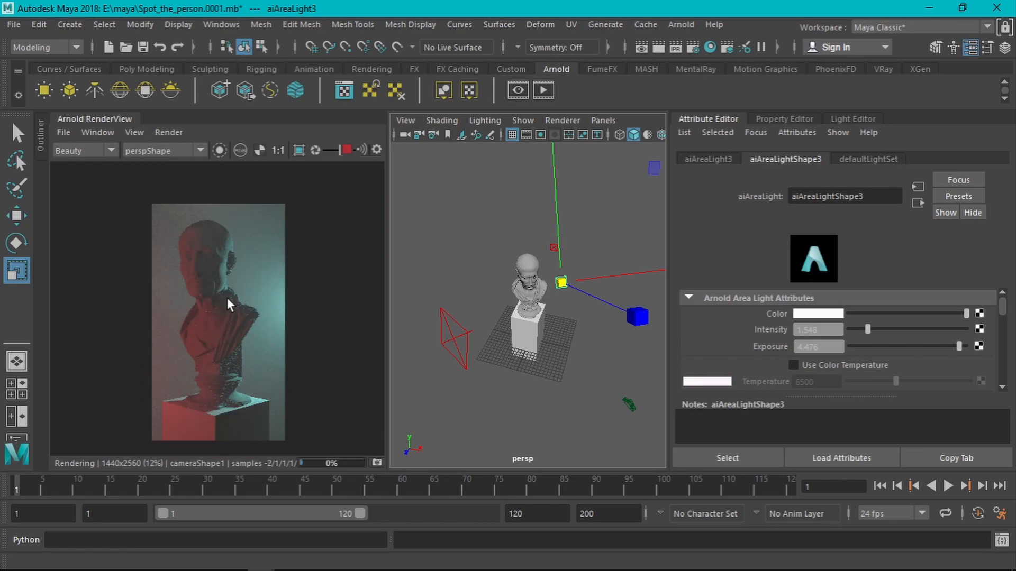
# - Limit the live render to a region around the bust's head and upper torso, then inspect the face
pyautogui.click(299, 150)
pyautogui.moveTo(229, 266); pyautogui.dragTo(313, 344)
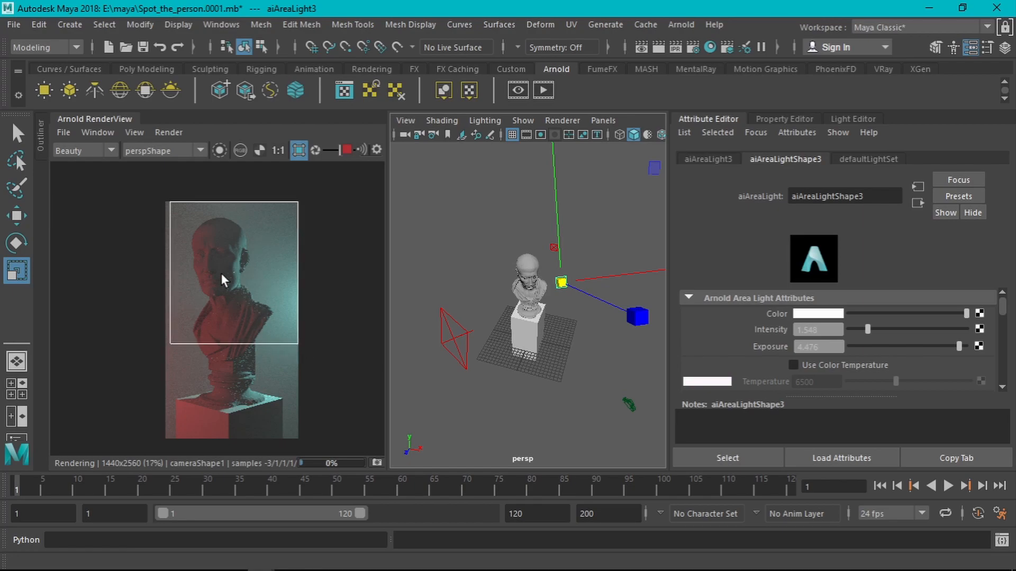
pyautogui.scroll(3, 198, 316)
pyautogui.scroll(-1, 217, 310)
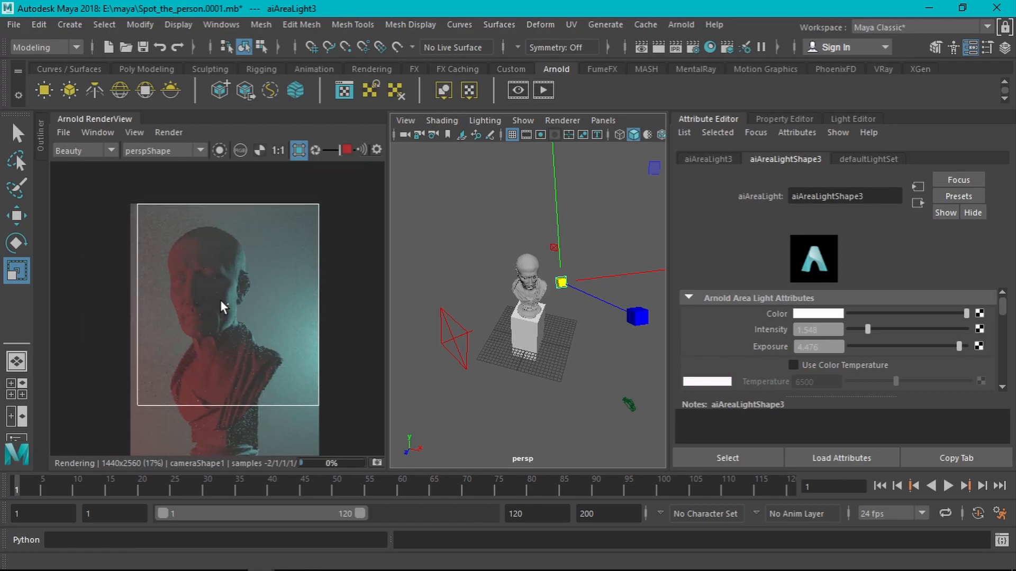
pyautogui.scroll(1, 227, 305)
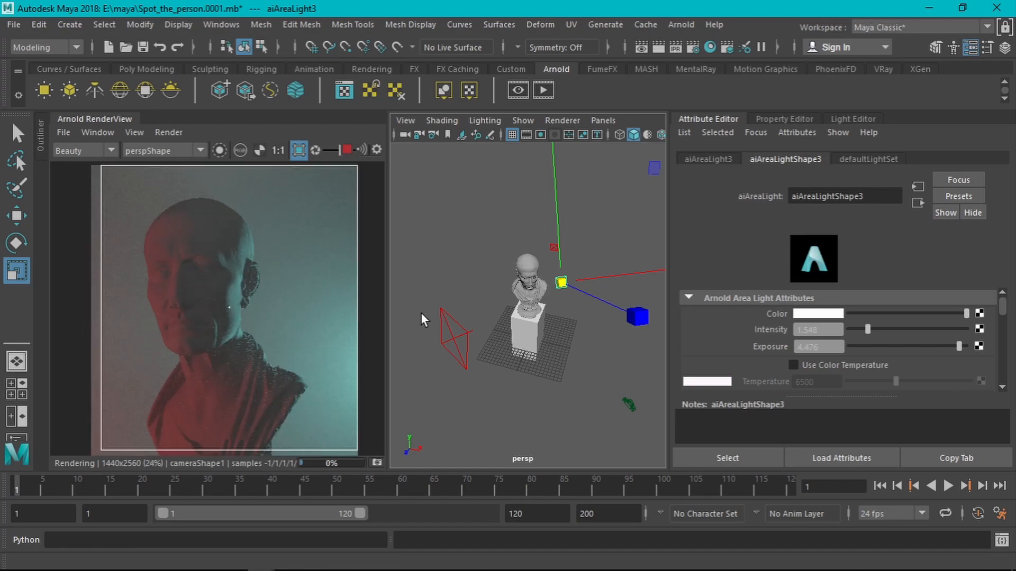
pyautogui.keyDown('alt'); pyautogui.moveTo(578, 272); pyautogui.dragTo(555, 256); pyautogui.keyUp('alt')
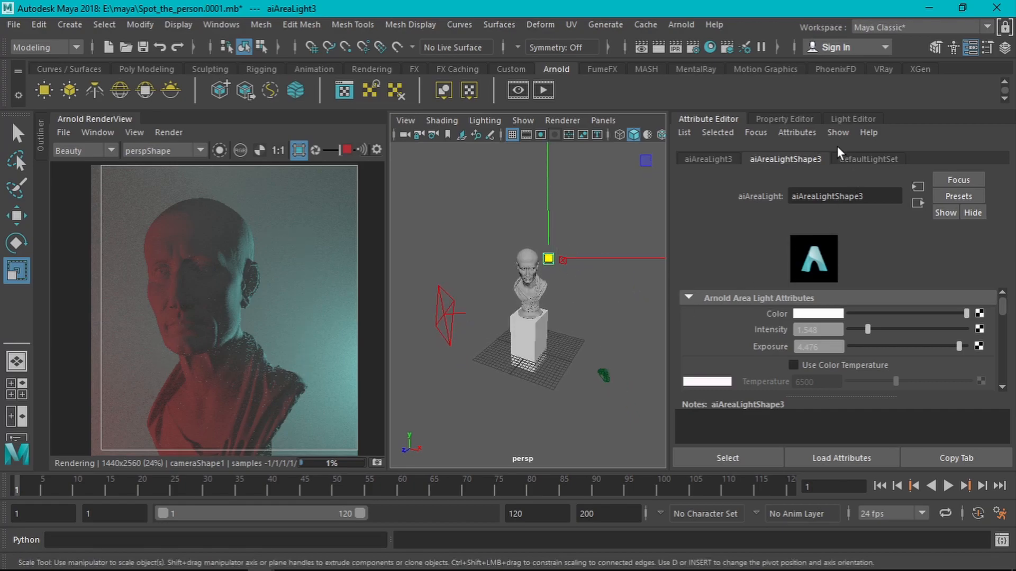
# - Open the atmosphere volume's attributes from the render settings and darken its color from white to a medium grey
pyautogui.click(693, 48)
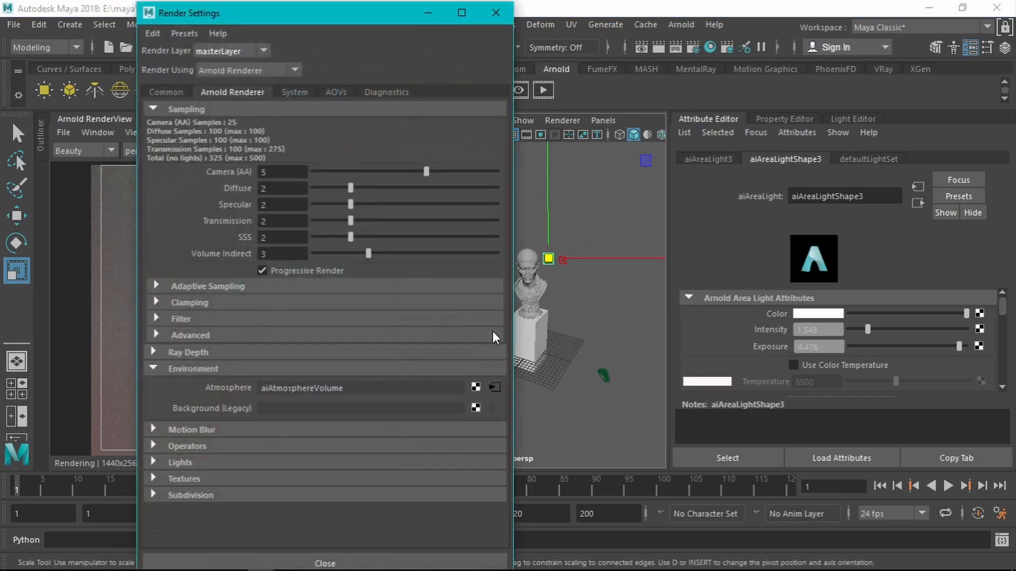
pyautogui.click(495, 390)
pyautogui.click(776, 314)
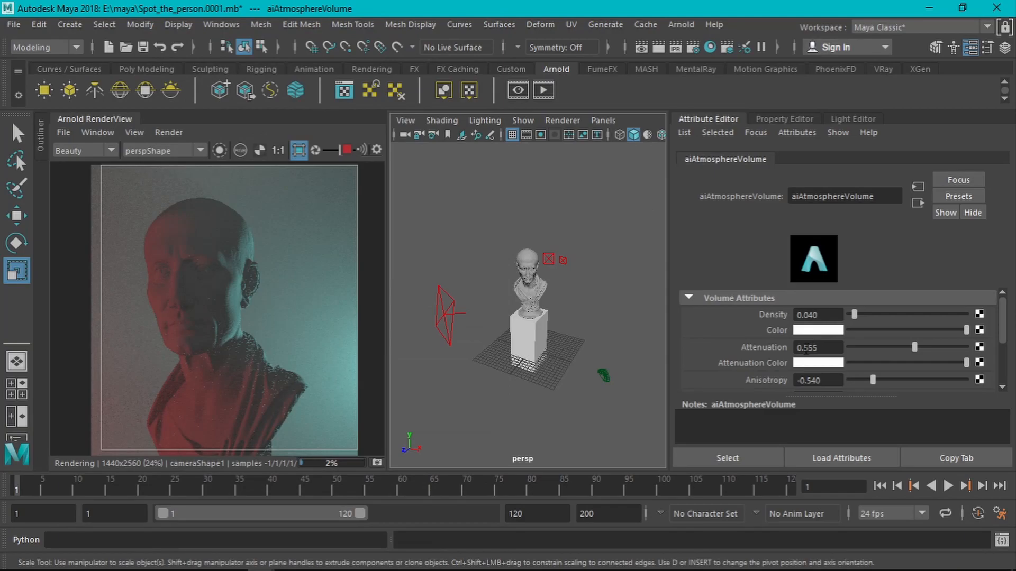
pyautogui.click(819, 333)
pyautogui.moveTo(966, 330); pyautogui.dragTo(896, 328)
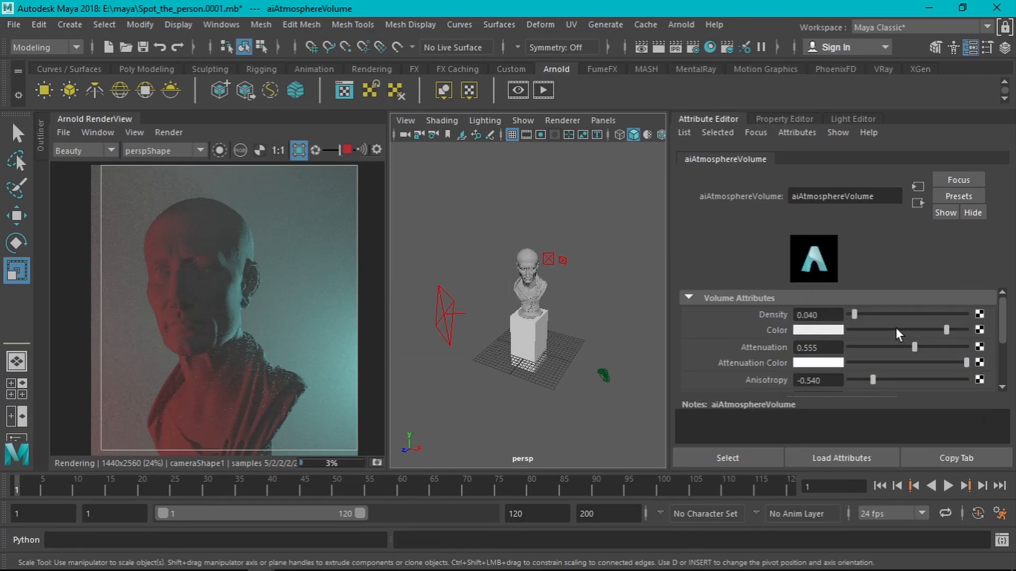
pyautogui.scroll(-1, 293, 264)
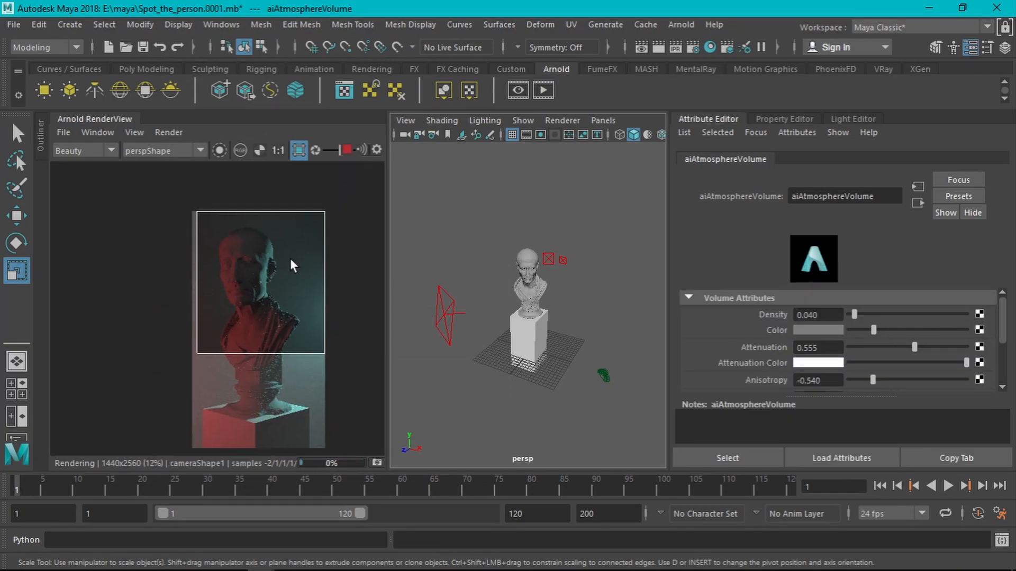
pyautogui.scroll(1, 293, 264)
pyautogui.moveTo(870, 333)
pyautogui.mouseDown()
pyautogui.moveTo(846, 331)
pyautogui.moveTo(927, 342)
pyautogui.moveTo(883, 337)
pyautogui.mouseUp()
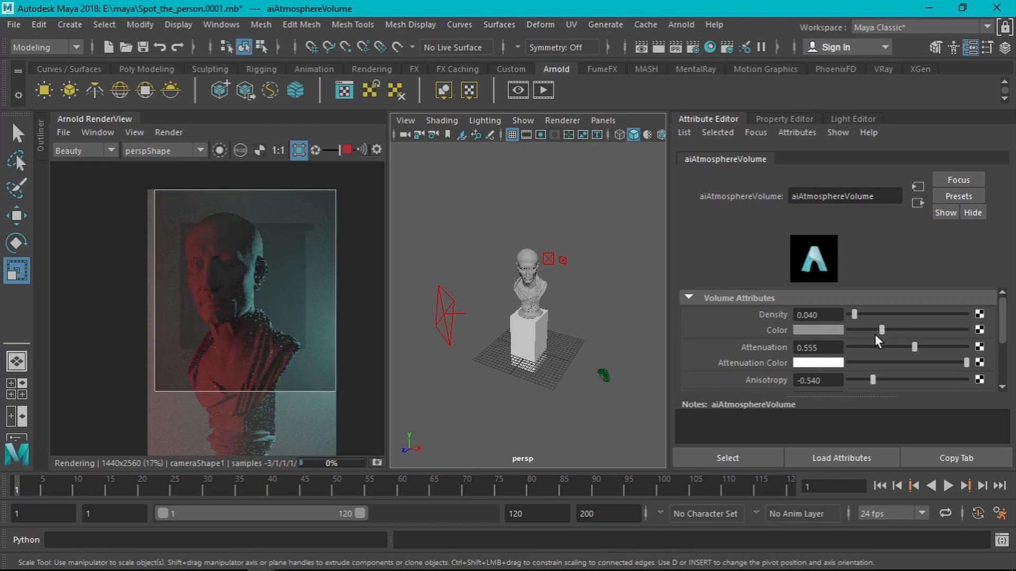
# - Turn off the render region and check the fog over the whole bust and pedestal
pyautogui.click(299, 150)
pyautogui.scroll(-2, 273, 281)
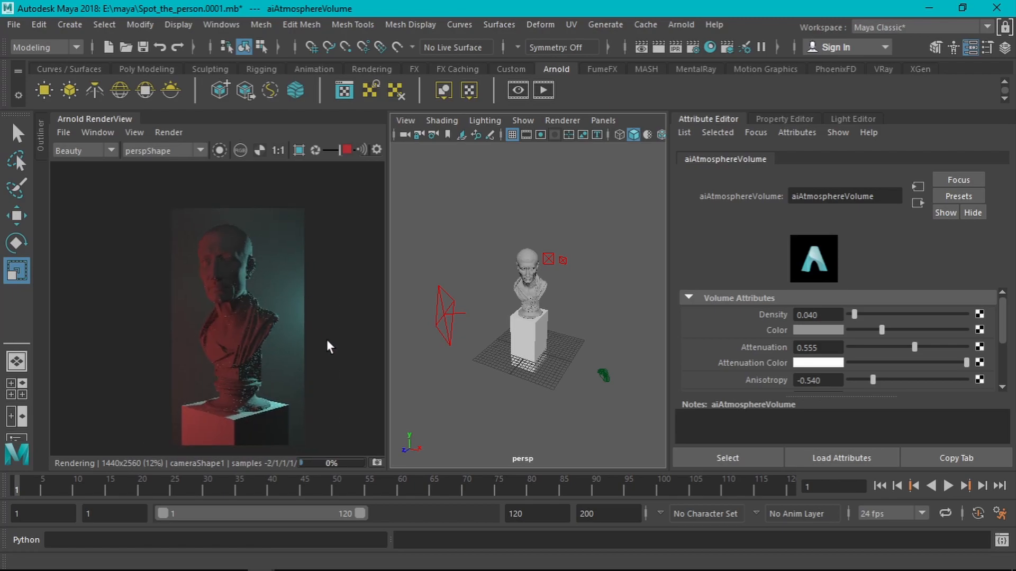
pyautogui.scroll(-3, 799, 348)
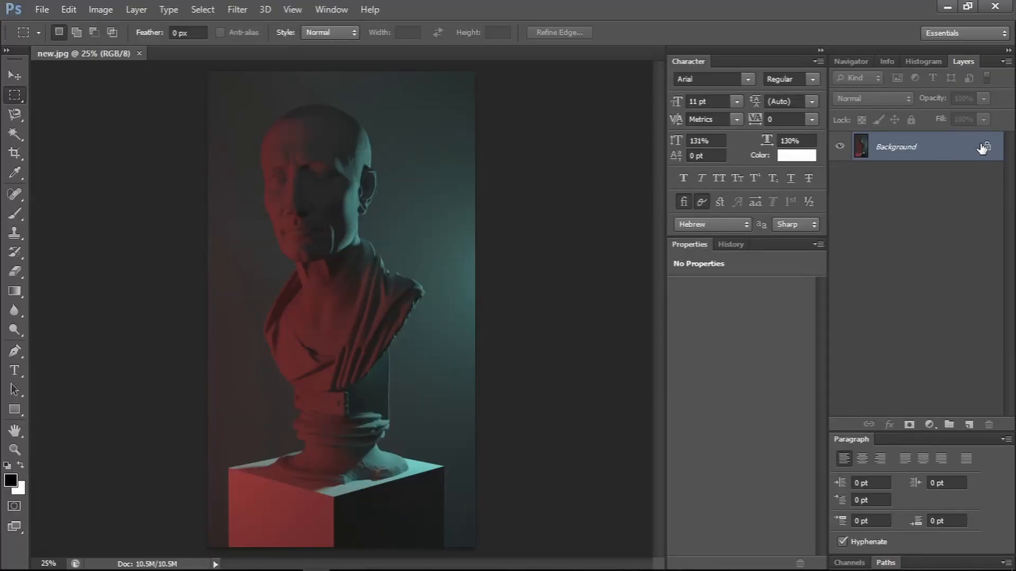
# - In Photoshop, unlock the background layer of new.jpg and add a Brightness/Contrast adjustment with brightness 62 and contrast 50
pyautogui.doubleClick(983, 148)
pyautogui.press('Return')
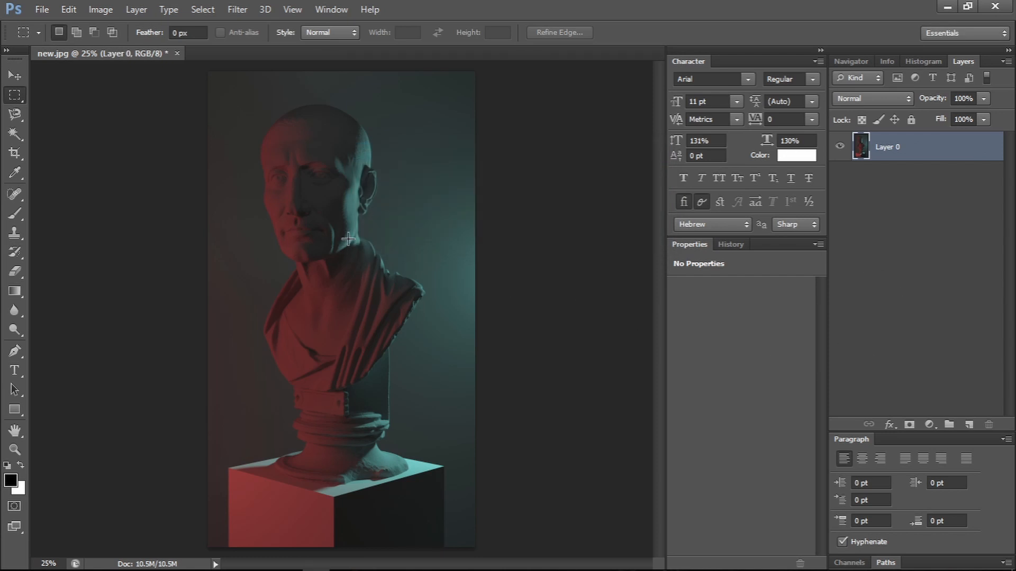
pyautogui.click(928, 422)
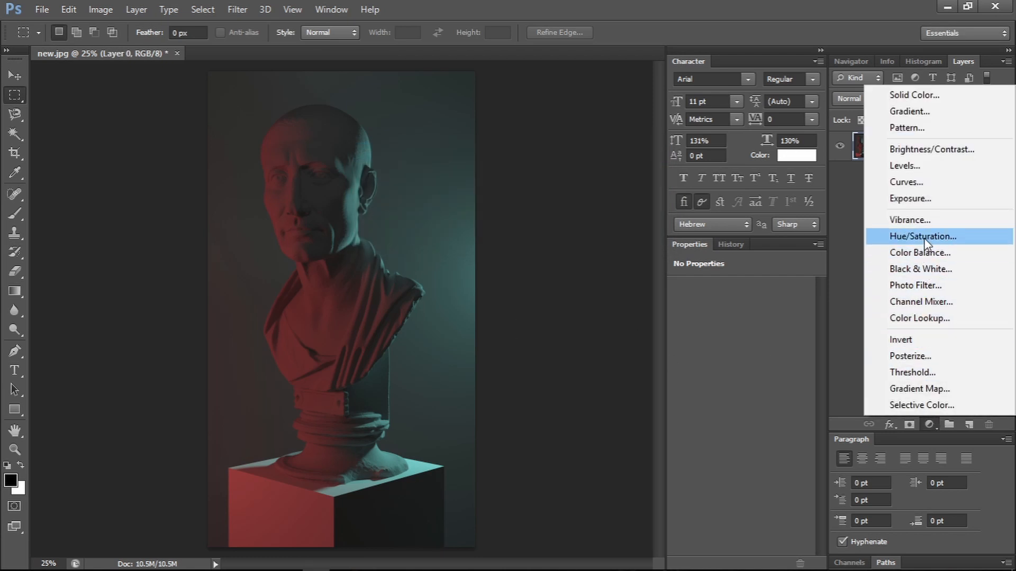
pyautogui.click(931, 149)
pyautogui.moveTo(741, 327); pyautogui.dragTo(782, 367)
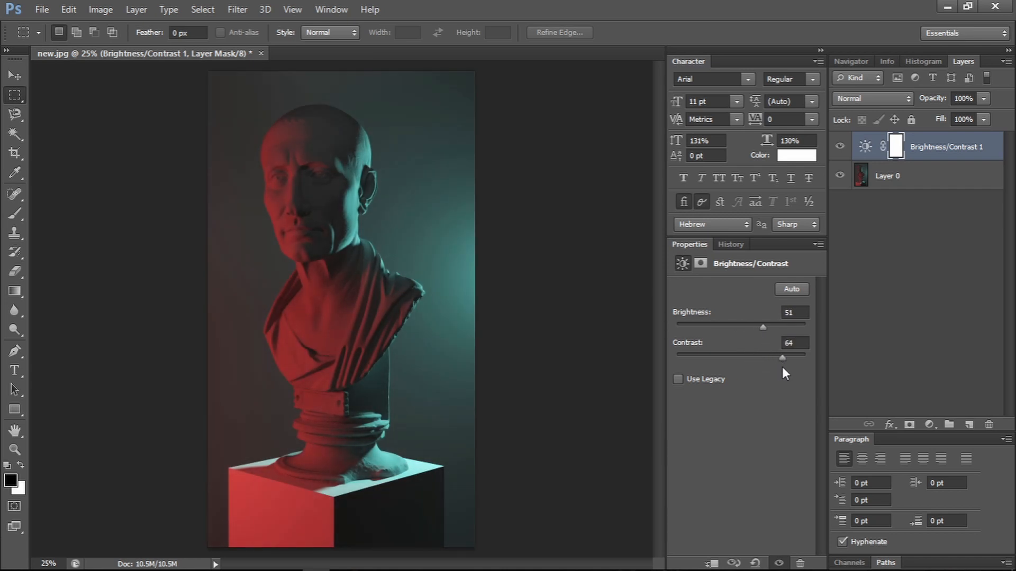
pyautogui.moveTo(762, 327); pyautogui.dragTo(768, 327)
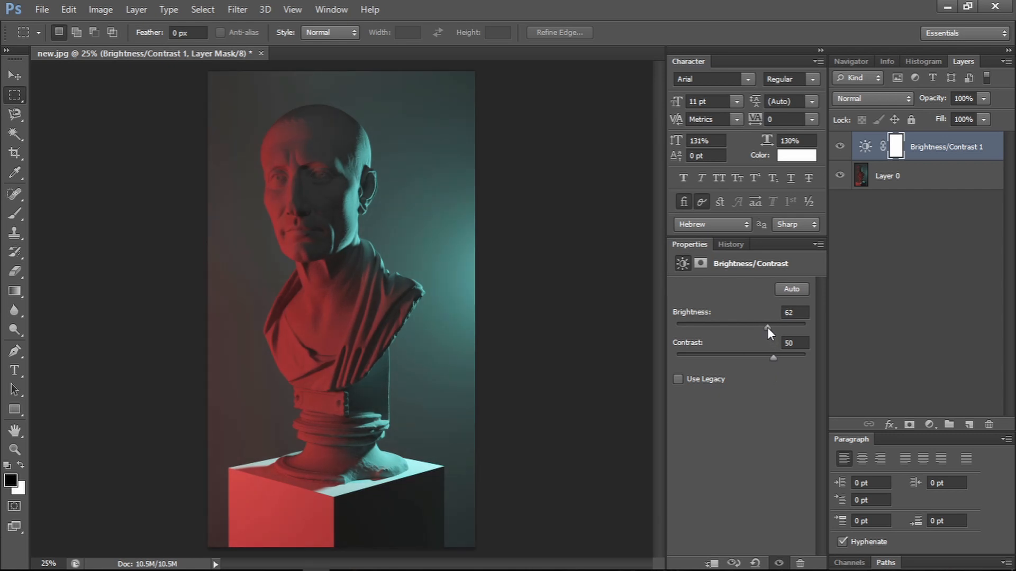
# - Add a Hue/Saturation adjustment layer with hue -1 and saturation -11, leaving Colorize off
pyautogui.click(928, 424)
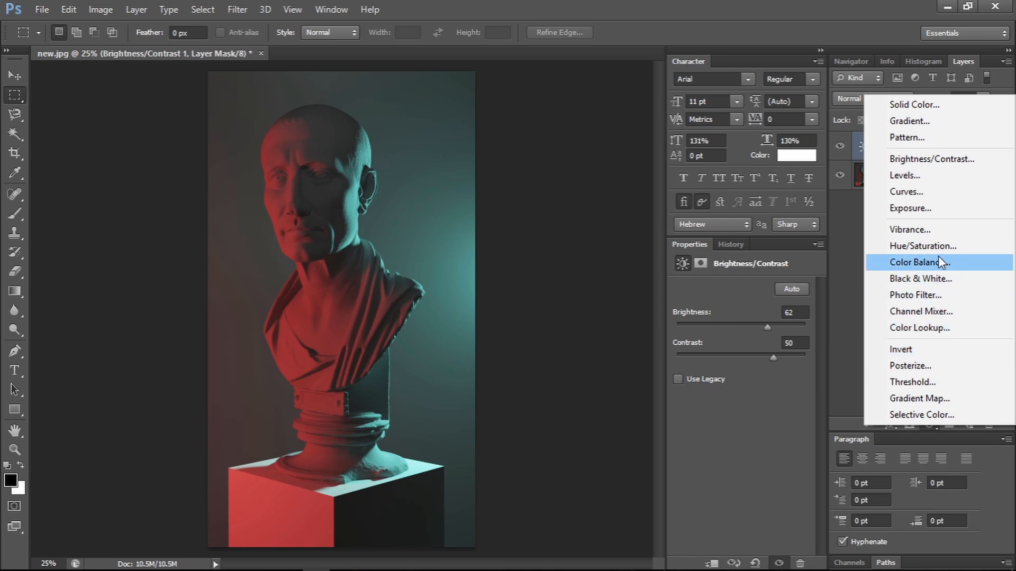
pyautogui.click(927, 246)
pyautogui.moveTo(744, 344)
pyautogui.mouseDown()
pyautogui.moveTo(758, 344)
pyautogui.moveTo(723, 344)
pyautogui.moveTo(753, 345)
pyautogui.mouseUp()
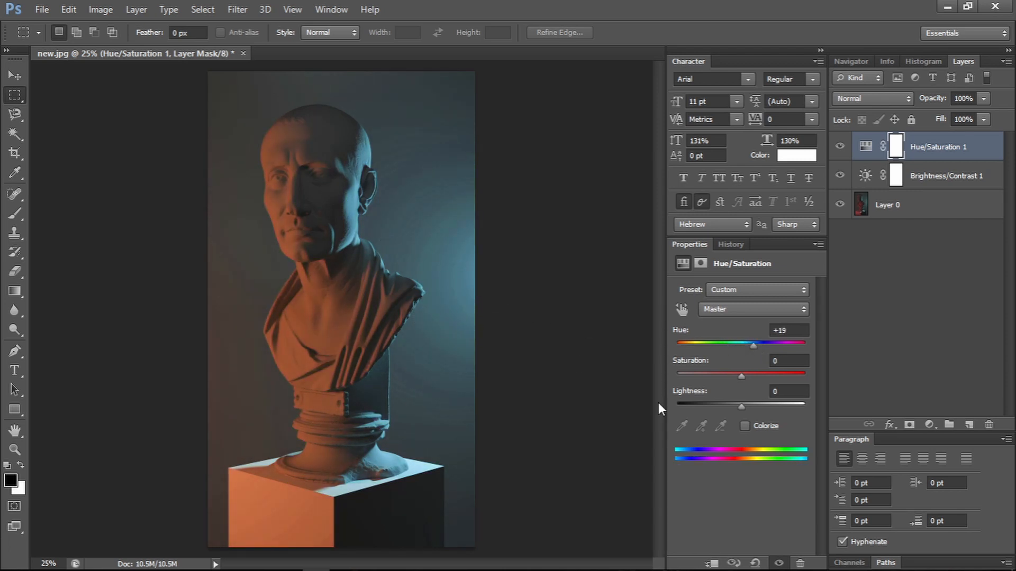
pyautogui.click(746, 427)
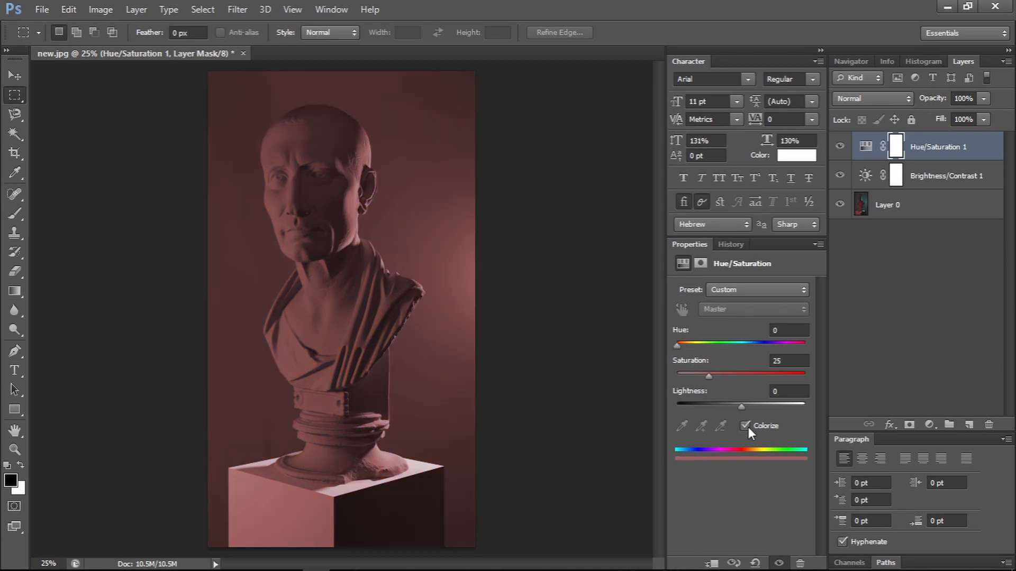
pyautogui.click(746, 427)
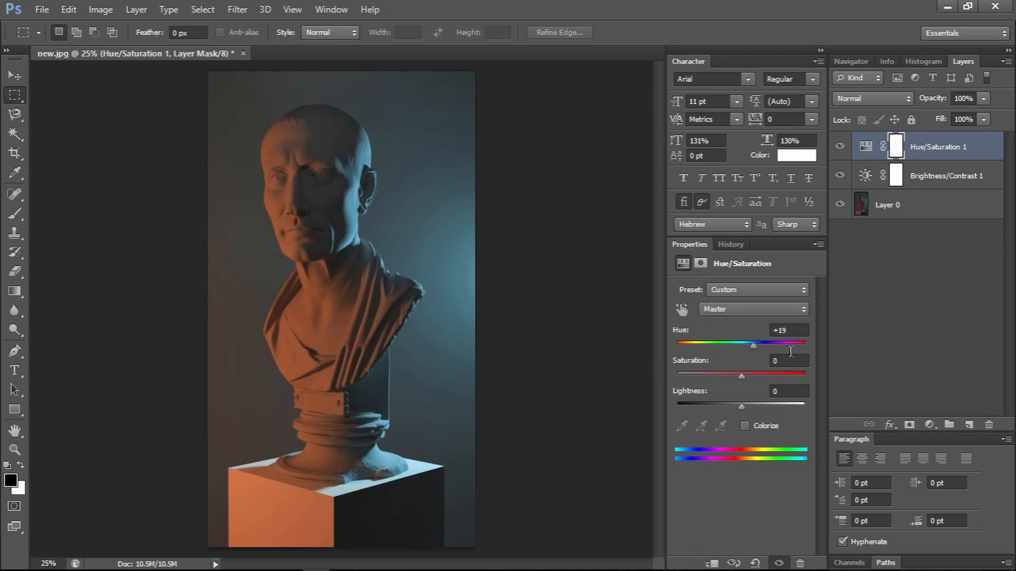
pyautogui.moveTo(754, 376); pyautogui.dragTo(732, 378)
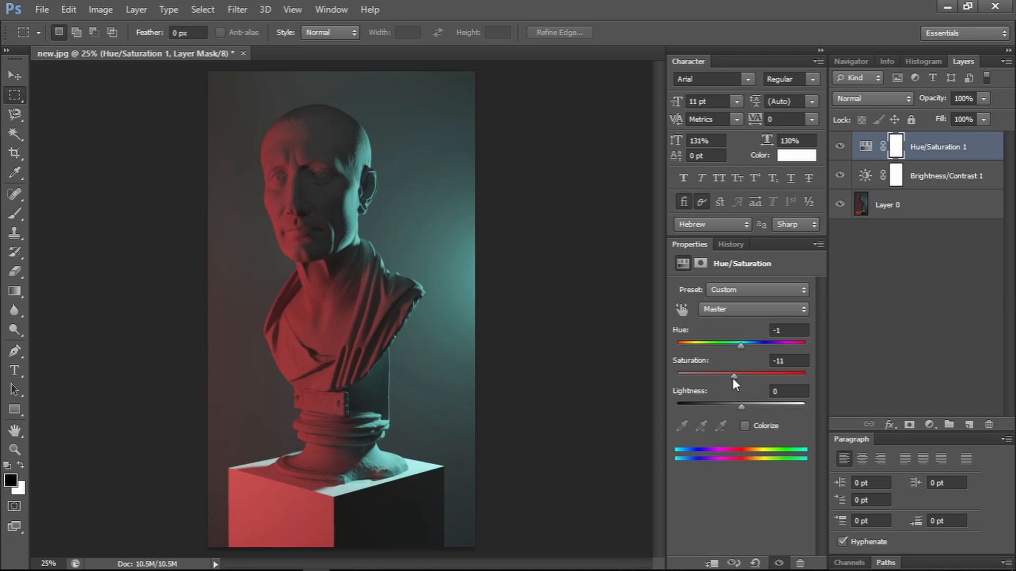
# - Save the graded image as a JPEG over new.jpg on the Desktop
pyautogui.click(44, 11)
pyautogui.click(66, 189)
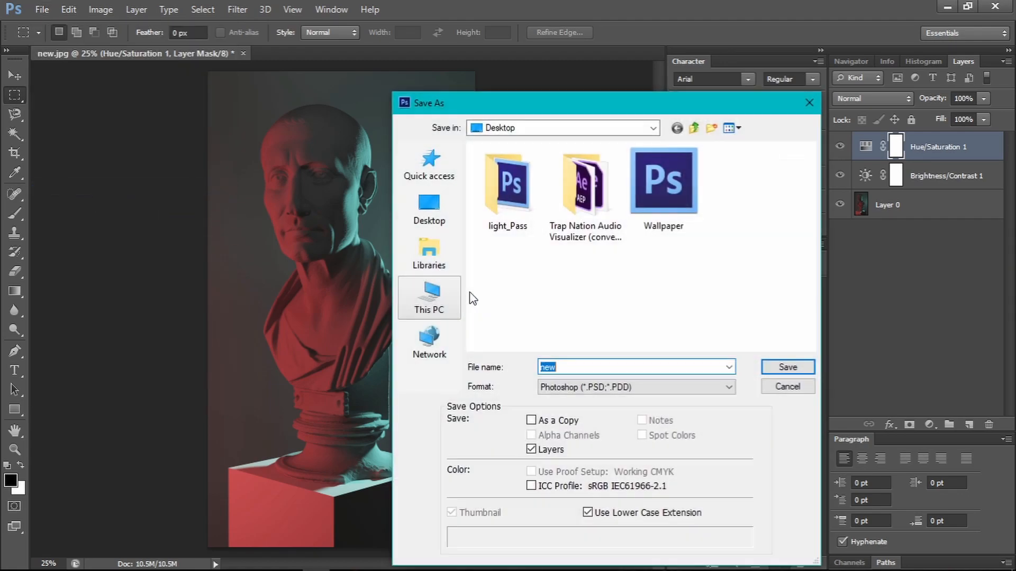
pyautogui.click(635, 387)
pyautogui.click(688, 267)
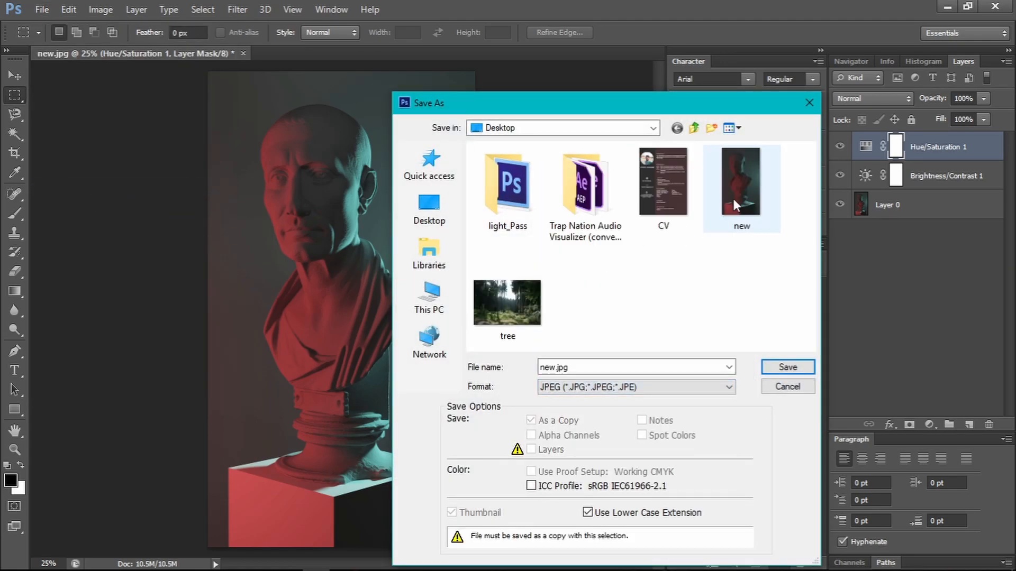
pyautogui.click(782, 366)
pyautogui.click(481, 230)
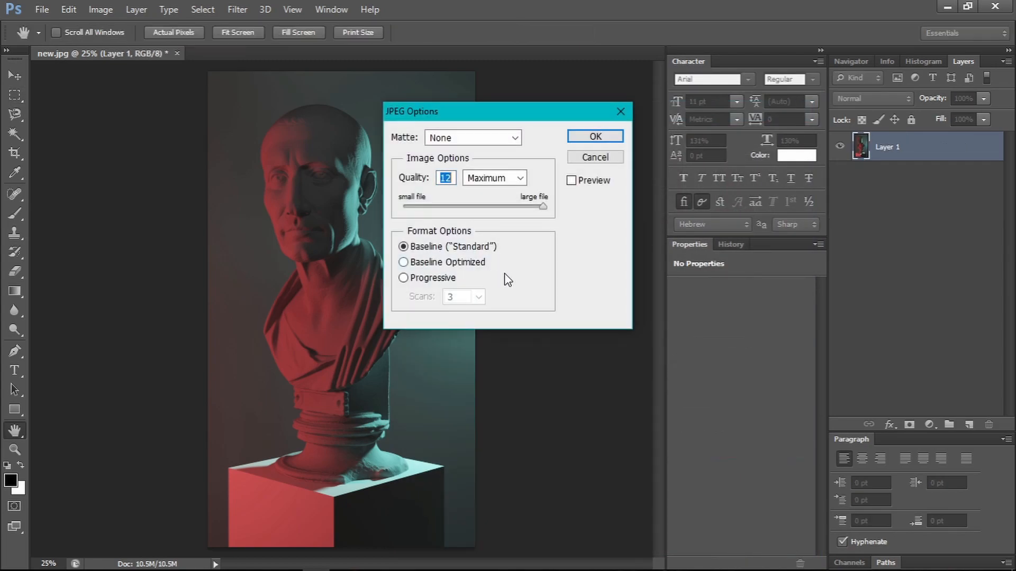